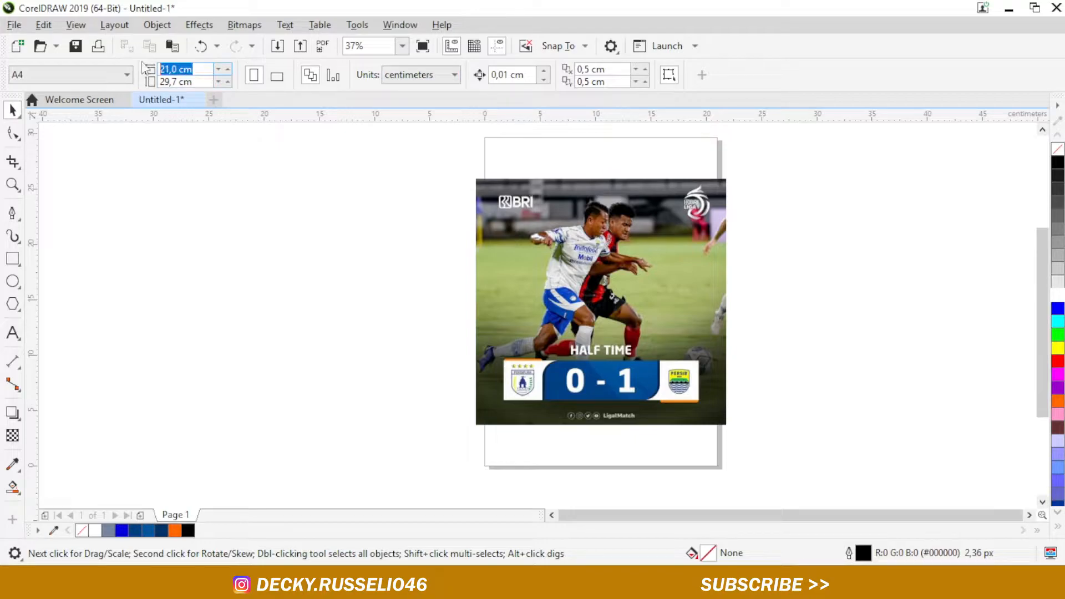
Step: Set the page size to 20 cm wide by 20 cm high
{"action": "type", "text": "0"}
{"action": "key", "text": "Tab"}
{"action": "type", "text": "2"}
{"action": "key", "text": "Return"}
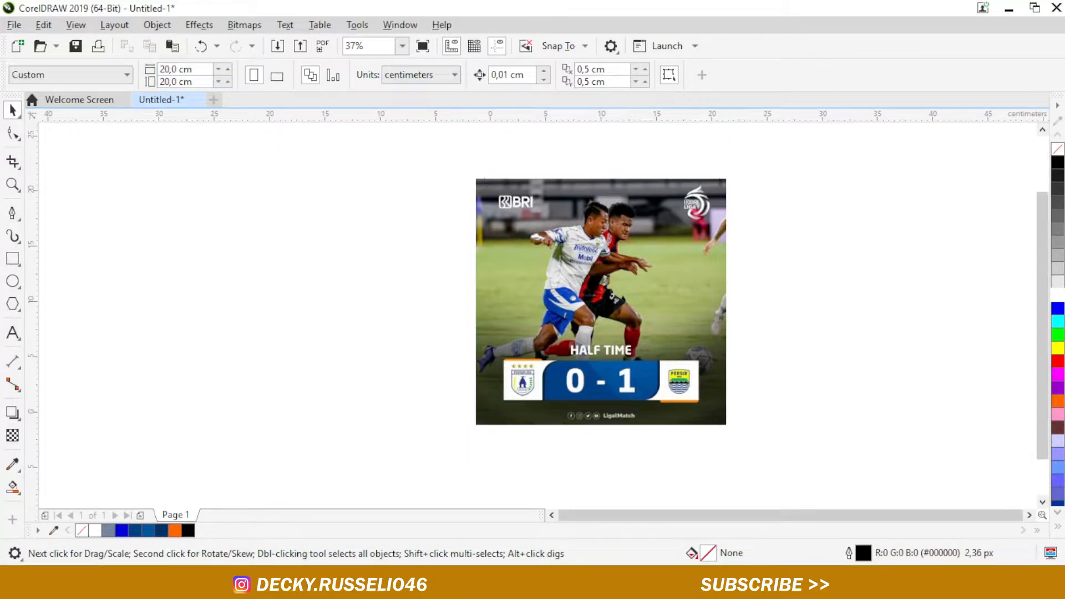
Step: Move the sample half-time poster image beside the page, shrink it slightly and delete it
{"action": "left_click", "coordinate": [531, 256]}
{"action": "left_click_drag", "start_coordinate": [621, 254], "coordinate": [361, 267]}
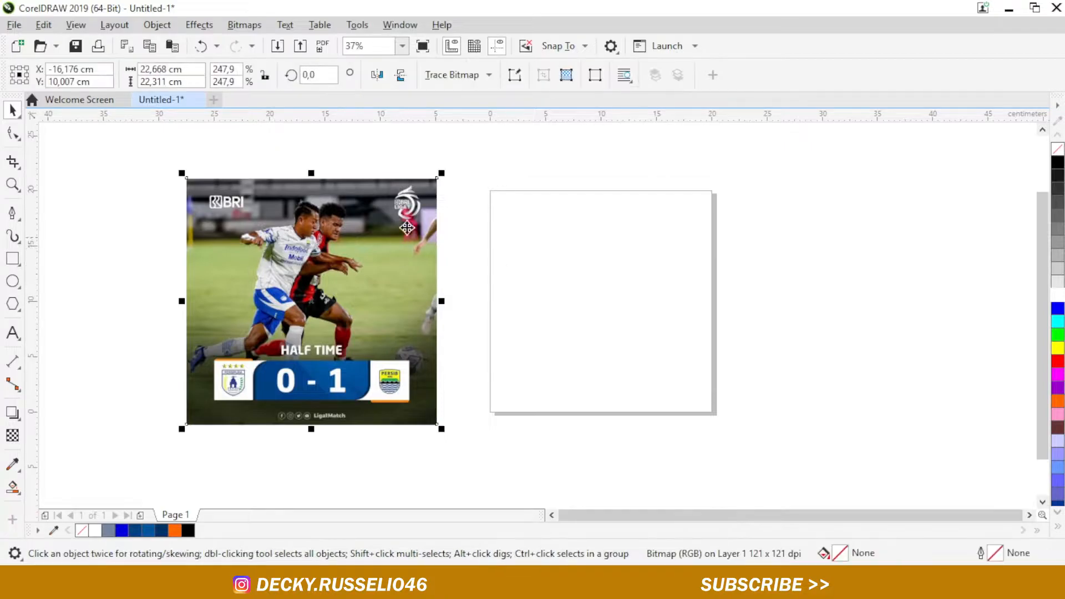
{"action": "left_click_drag", "start_coordinate": [441, 172], "coordinate": [433, 180]}
{"action": "left_click", "coordinate": [483, 219]}
{"action": "left_click", "coordinate": [360, 260]}
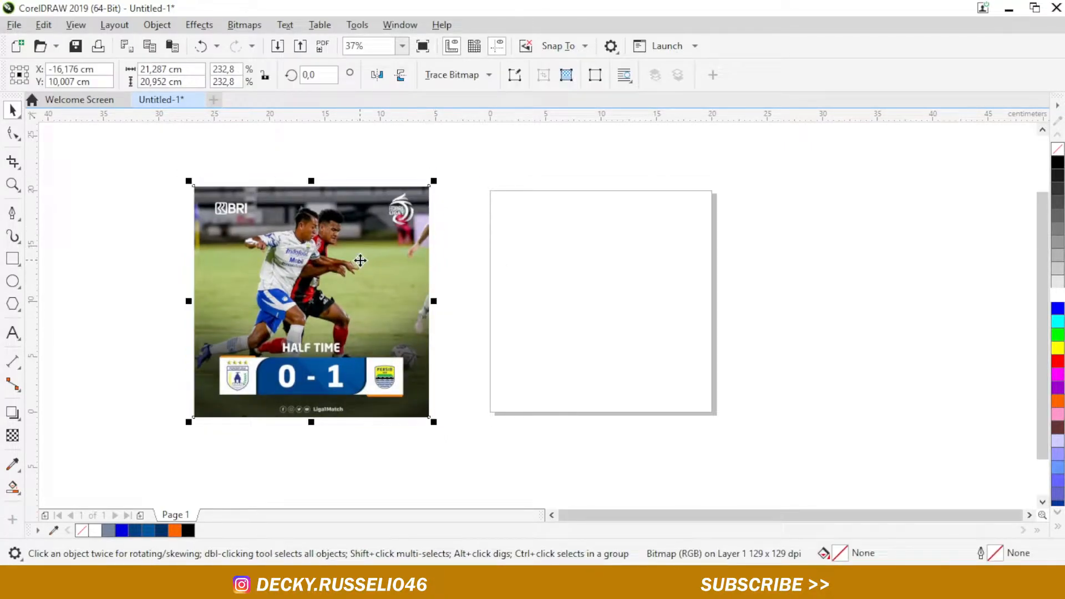
{"action": "key", "text": "Delete"}
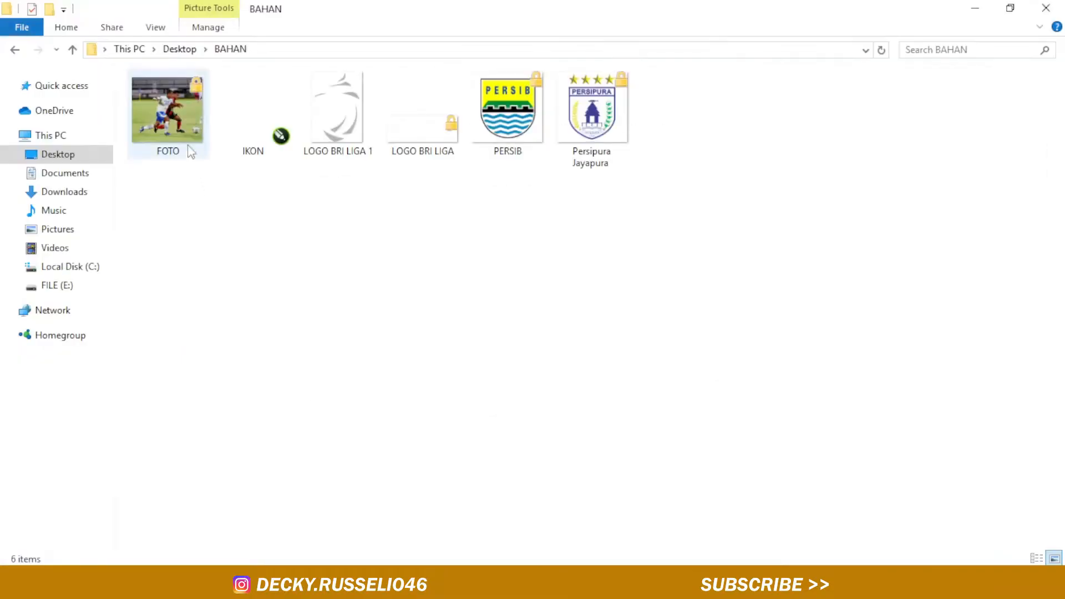
Step: Import the FOTO picture from the BAHAN folder and place it beside the page
{"action": "left_click", "coordinate": [167, 113]}
{"action": "left_click_drag", "start_coordinate": [167, 117], "coordinate": [309, 324]}
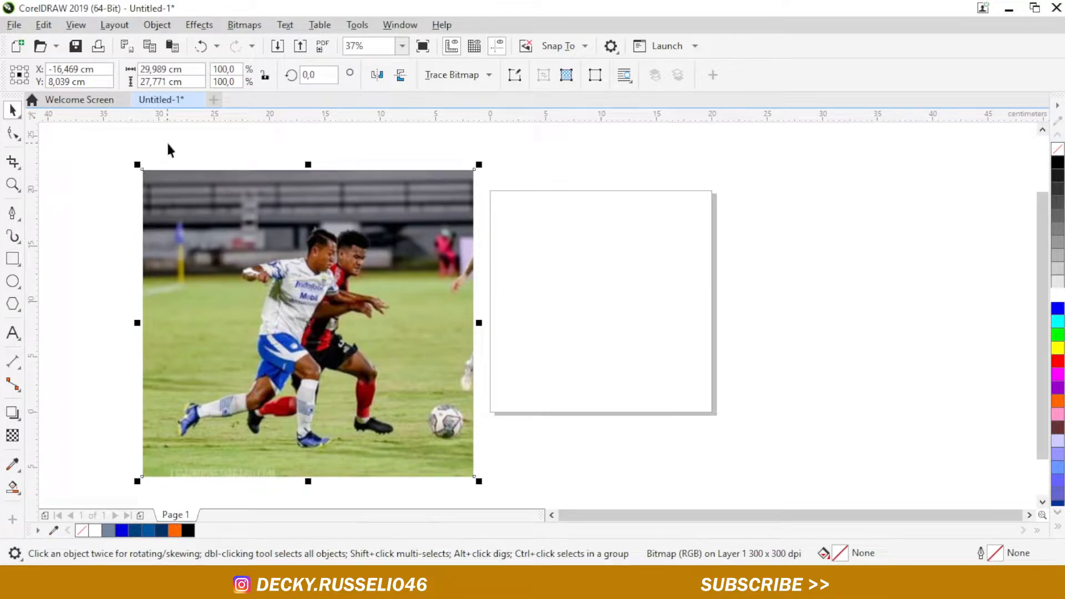
{"action": "left_click", "coordinate": [379, 144]}
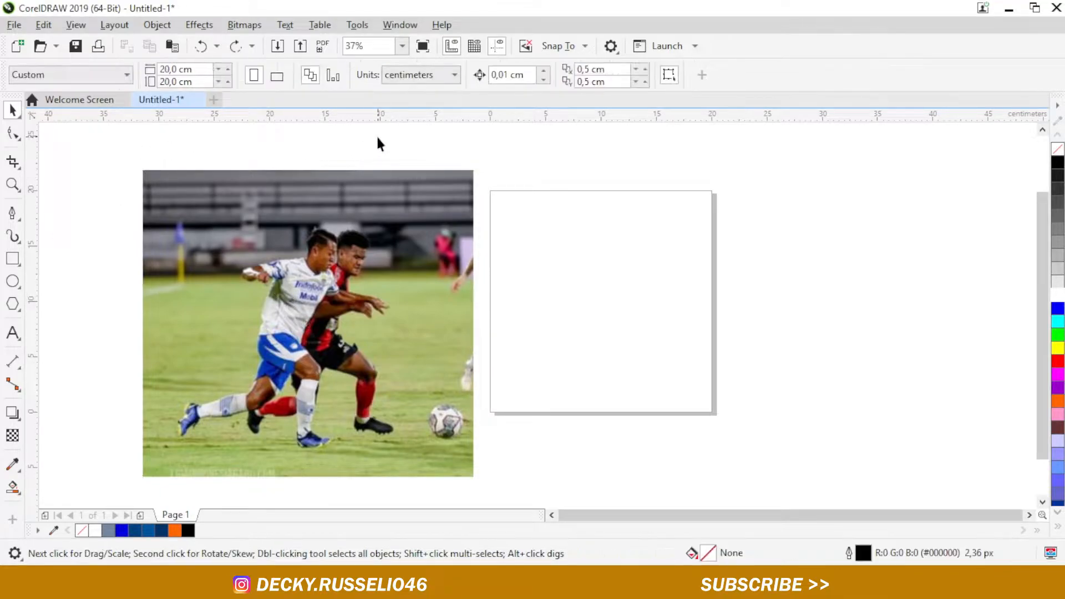
Step: Add a page-sized rectangle as a frame on the page
{"action": "double_click", "coordinate": [15, 261]}
{"action": "left_click", "coordinate": [13, 111]}
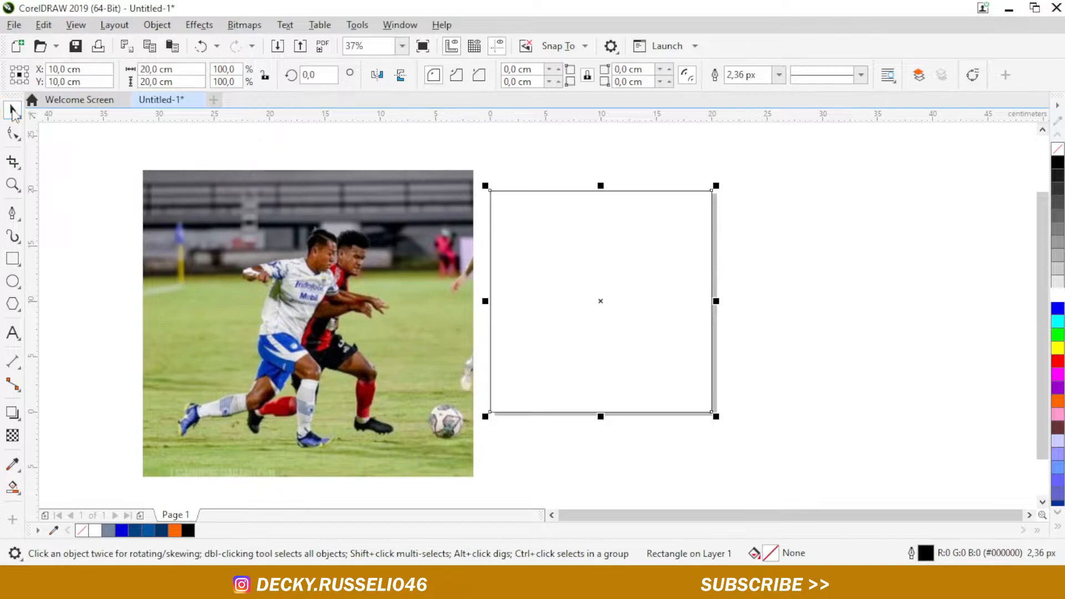
Step: Center the football photo on the page and scale it to about 21.6 by 20 cm
{"action": "left_click", "coordinate": [339, 213]}
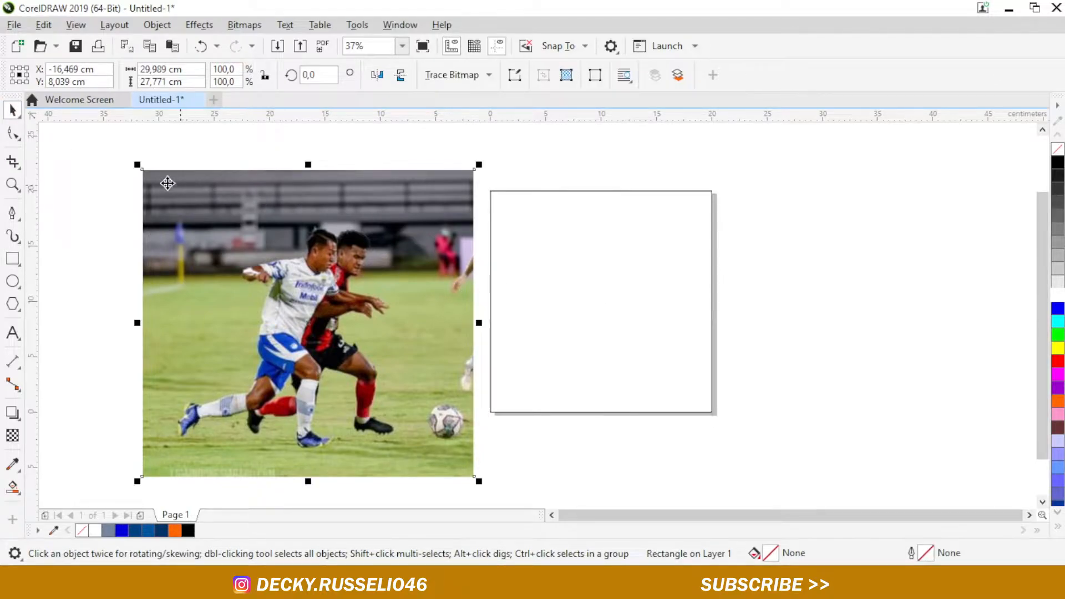
{"action": "left_click_drag", "start_coordinate": [137, 164], "coordinate": [163, 208]}
{"action": "key", "text": "p"}
{"action": "scroll", "coordinate": [707, 194], "scroll_direction": "up", "scroll_amount": 2}
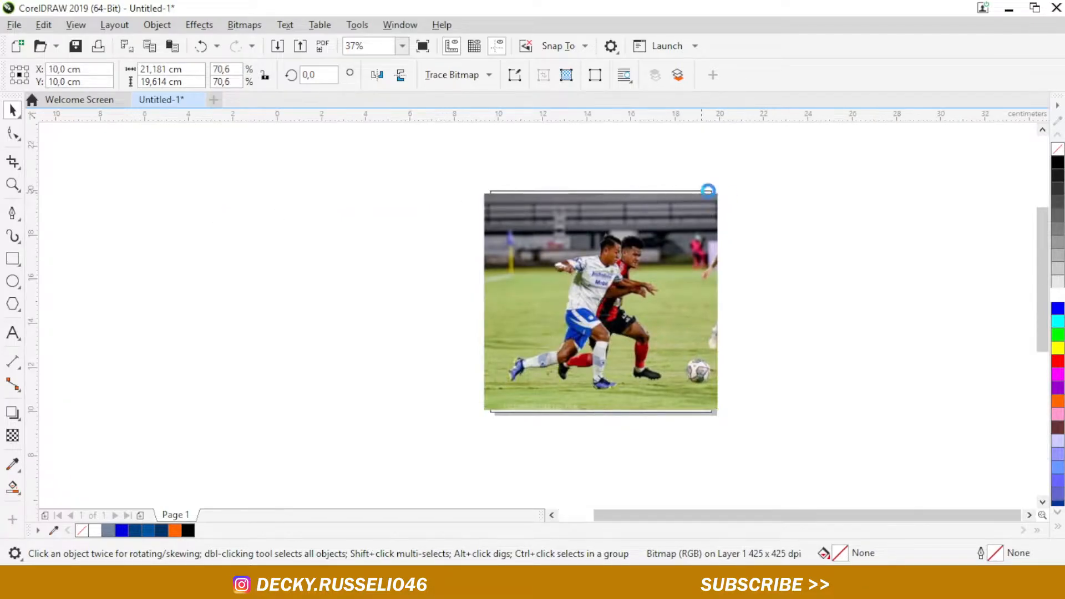
{"action": "left_click_drag", "start_coordinate": [739, 189], "coordinate": [750, 188]}
Step: Move the photo off the page and PowerClip it inside the page-sized rectangle
{"action": "scroll", "coordinate": [586, 263], "scroll_direction": "down", "scroll_amount": 4}
{"action": "left_click_drag", "start_coordinate": [585, 263], "coordinate": [736, 265]}
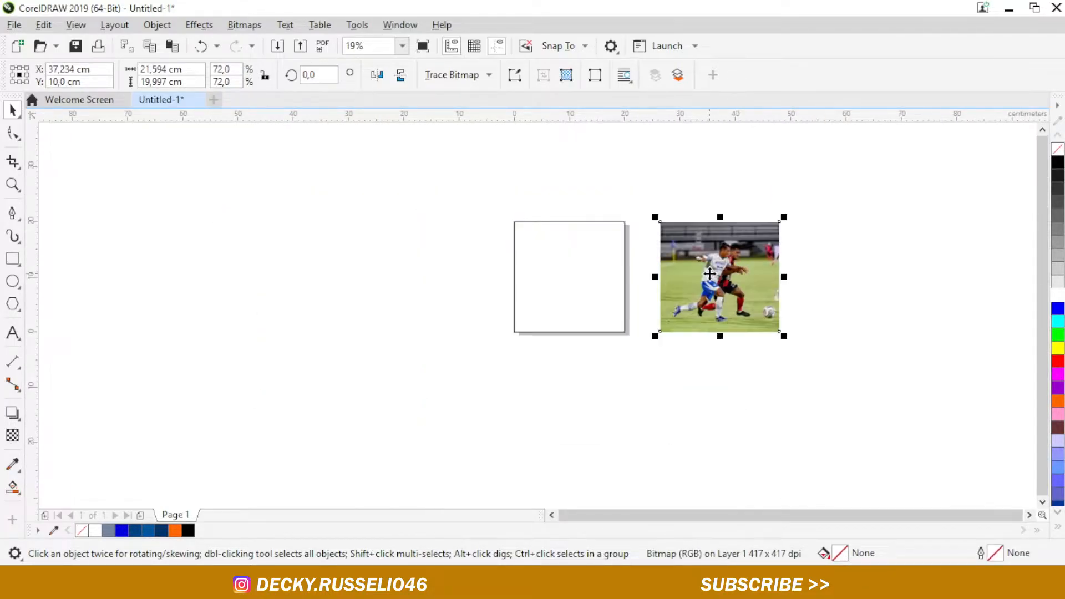
{"action": "scroll", "coordinate": [696, 276], "scroll_direction": "up", "scroll_amount": 2}
{"action": "left_click", "coordinate": [157, 24]}
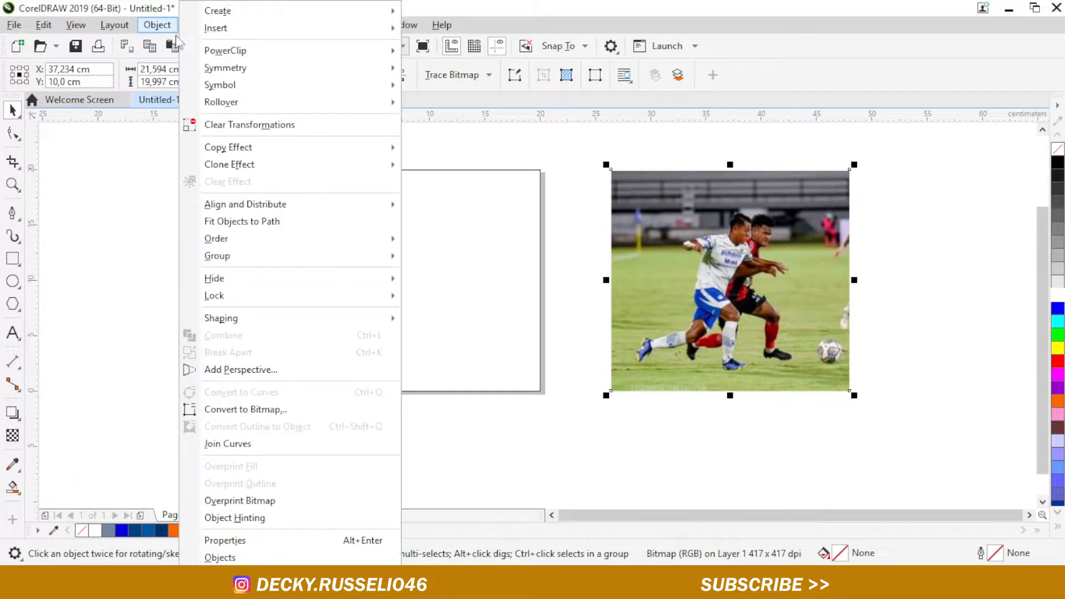
{"action": "mouse_move", "coordinate": [238, 50]}
{"action": "left_click", "coordinate": [444, 53]}
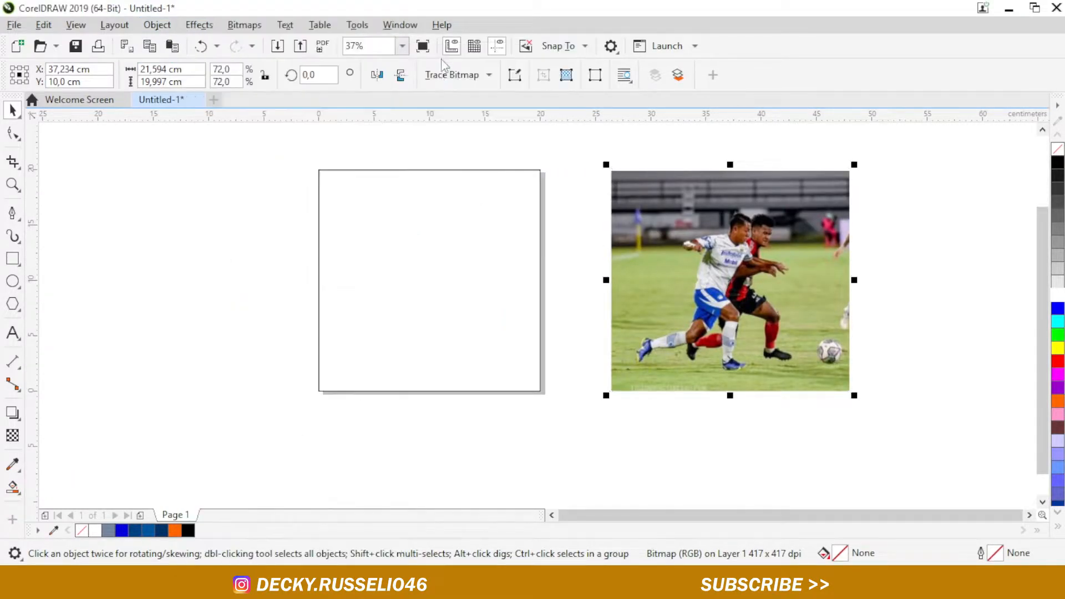
{"action": "left_click", "coordinate": [428, 230]}
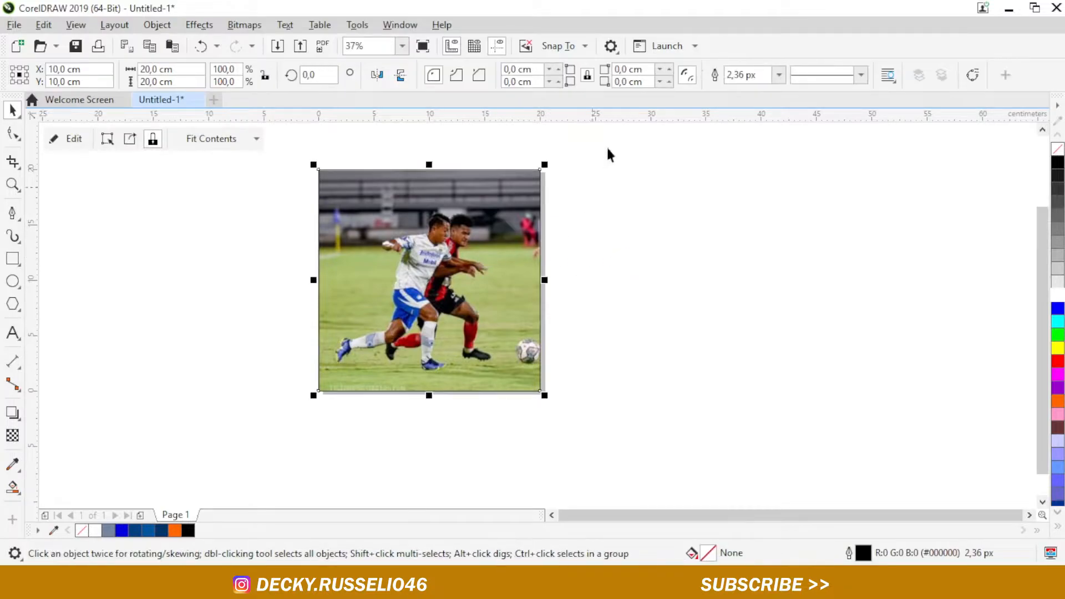
Step: Remove the outline of the PowerClip frame around the photo
{"action": "left_click", "coordinate": [779, 75]}
{"action": "left_click", "coordinate": [740, 88]}
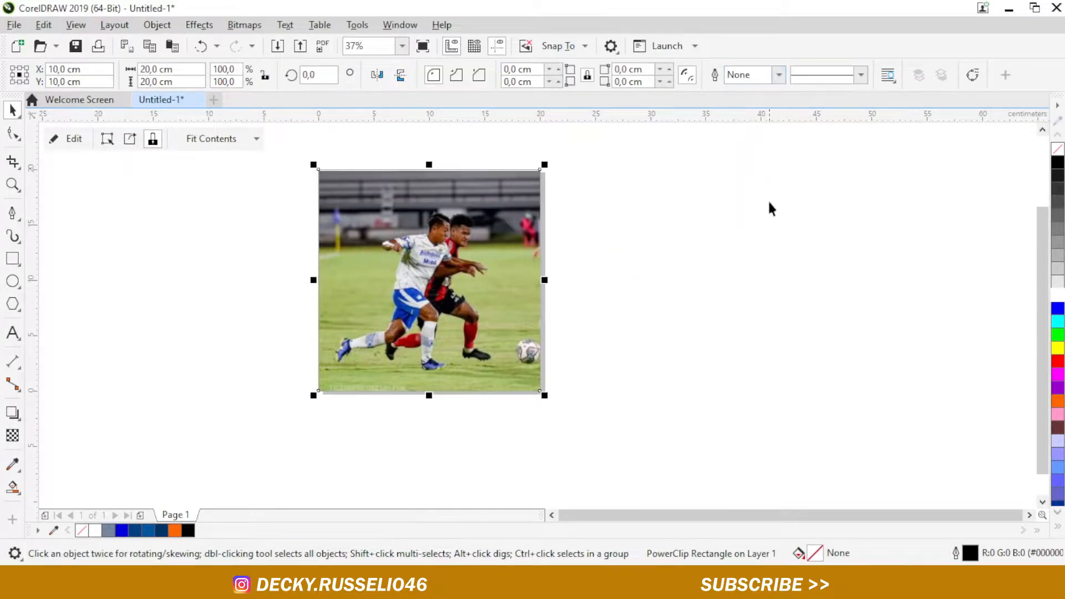
{"action": "left_click", "coordinate": [777, 235]}
{"action": "scroll", "coordinate": [178, 271], "scroll_direction": "up", "scroll_amount": 1}
{"action": "scroll", "coordinate": [458, 309], "scroll_direction": "down", "scroll_amount": 1}
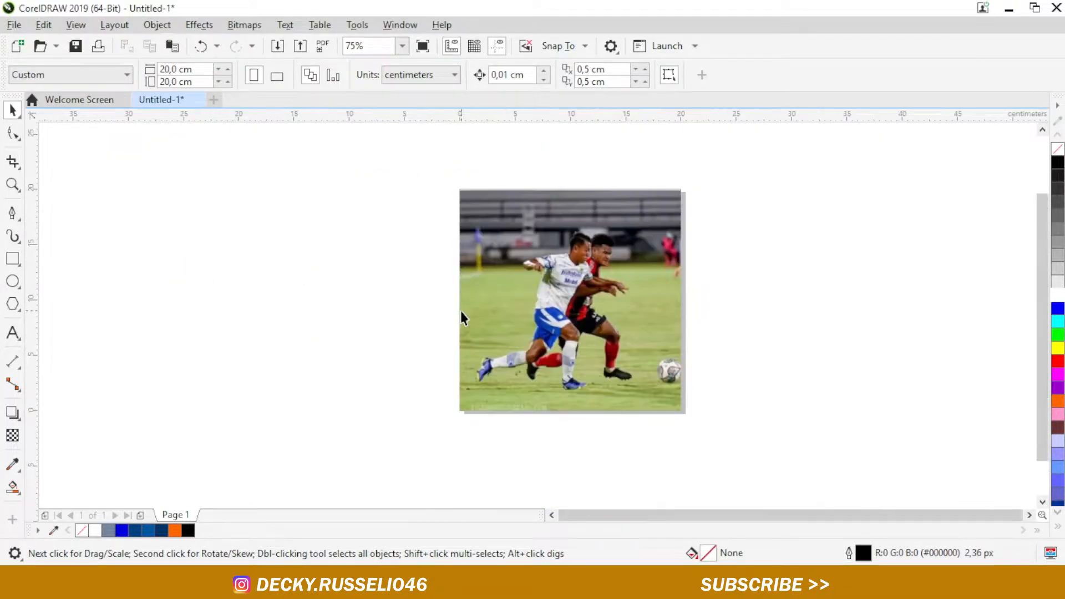
{"action": "left_click", "coordinate": [566, 285]}
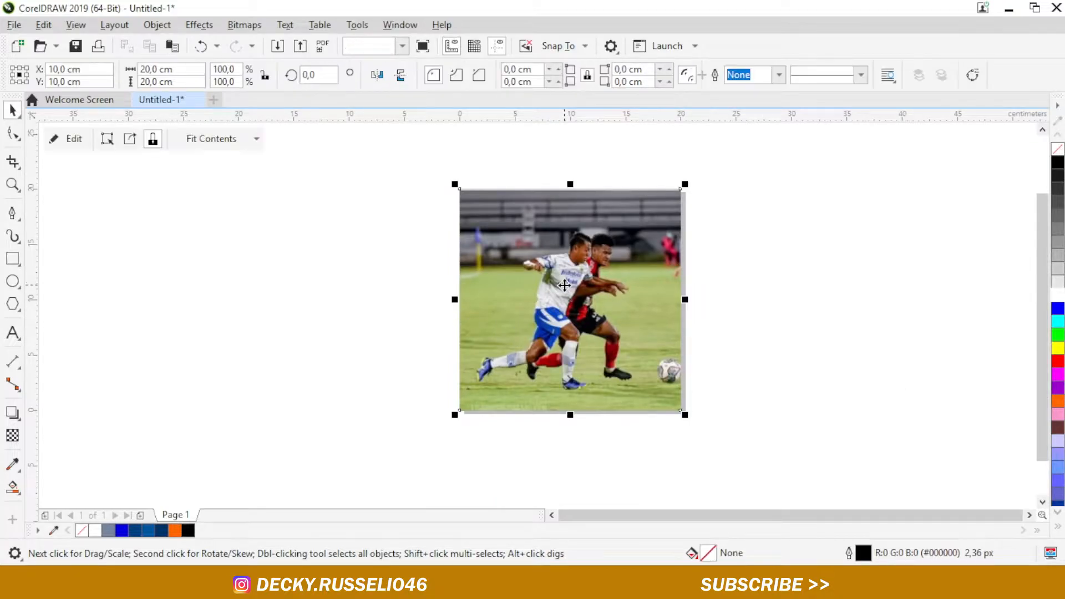
{"action": "left_click", "coordinate": [752, 282]}
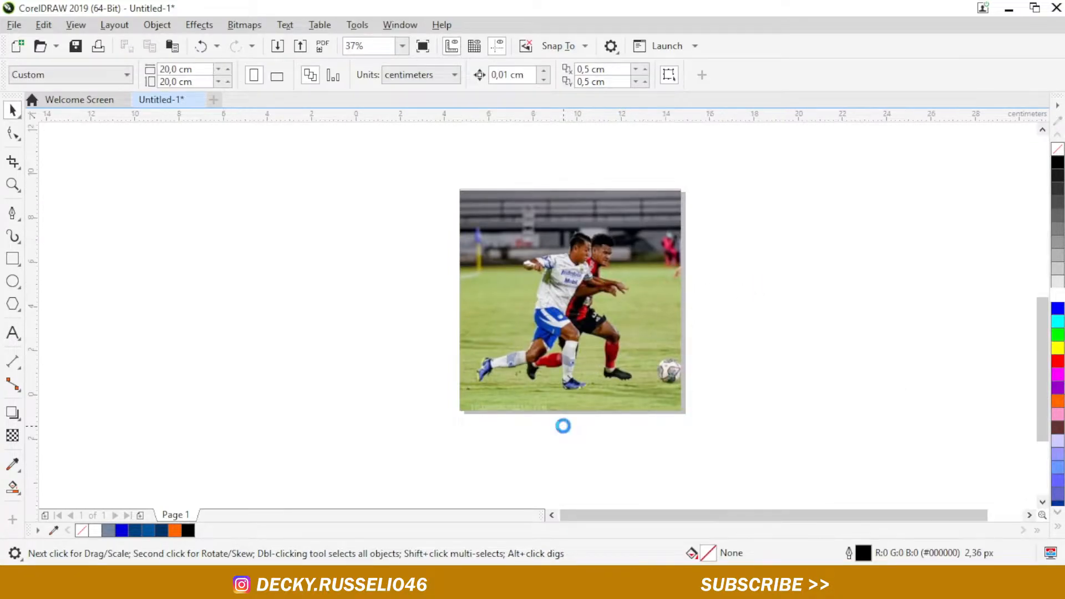
{"action": "scroll", "coordinate": [563, 425], "scroll_direction": "up", "scroll_amount": 1}
{"action": "scroll", "coordinate": [368, 394], "scroll_direction": "down", "scroll_amount": 1}
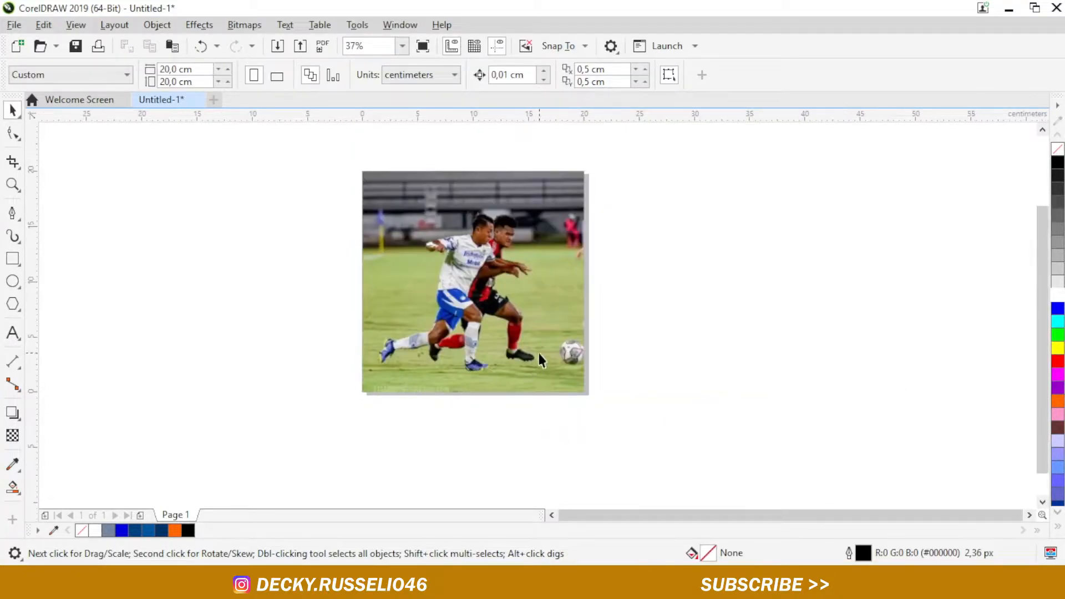
Step: Draw a wide rectangle about 15.3 by 2.7 cm across the players' feet in the lower part of the photo
{"action": "left_click", "coordinate": [12, 259]}
{"action": "scroll", "coordinate": [437, 352], "scroll_direction": "up", "scroll_amount": 1}
{"action": "left_click_drag", "start_coordinate": [336, 318], "coordinate": [673, 378]}
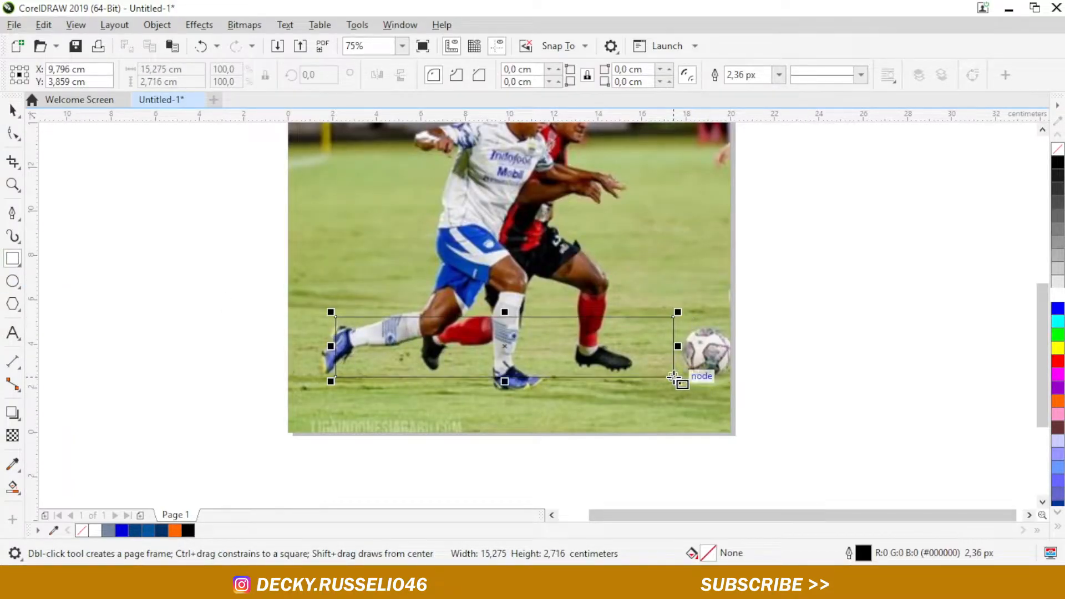
{"action": "left_click", "coordinate": [12, 110]}
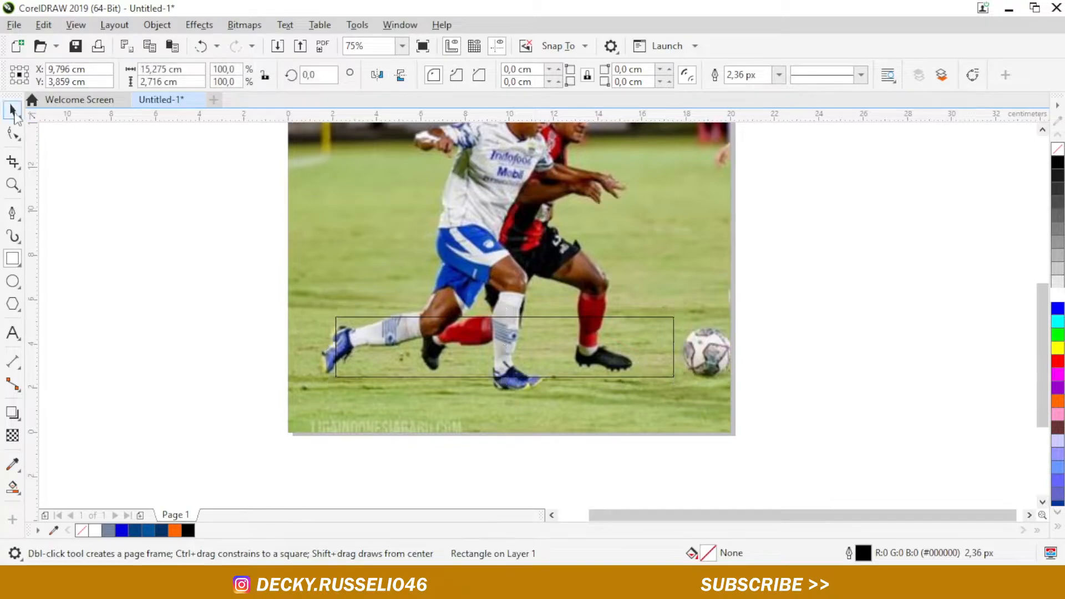
Step: Fill the wide rectangle with white and remove its outline
{"action": "left_click", "coordinate": [1056, 299]}
{"action": "left_click", "coordinate": [779, 80]}
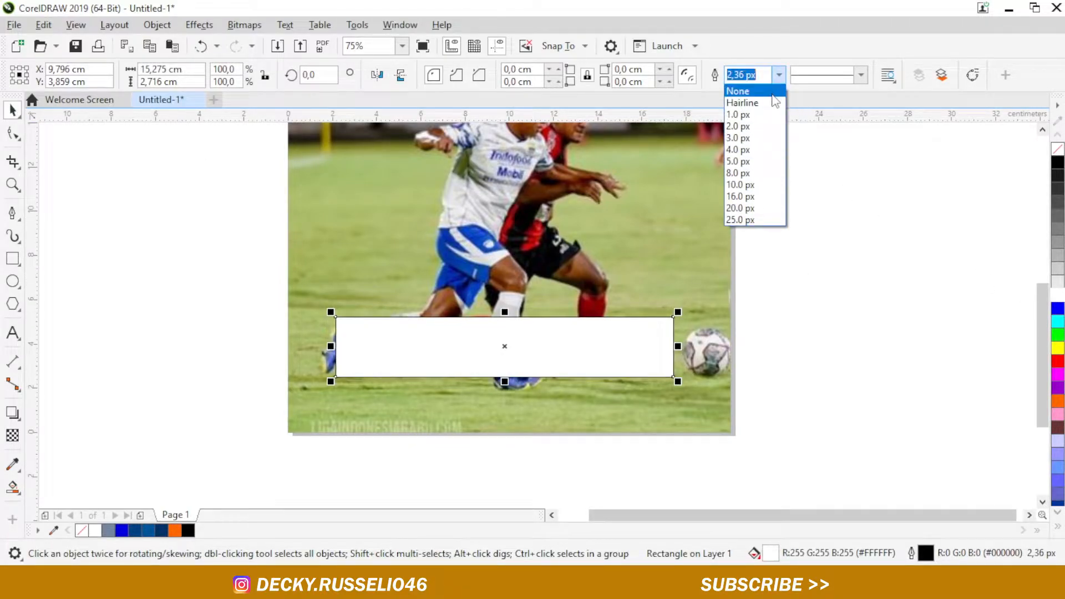
{"action": "left_click", "coordinate": [773, 93]}
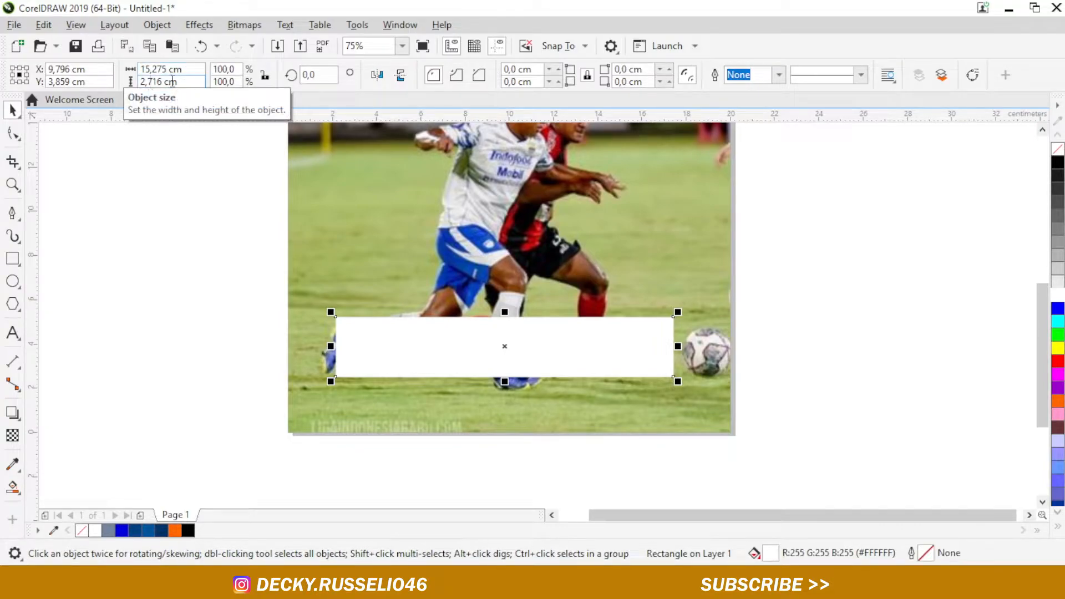
Step: Set the white rectangle's height to 3.2 cm
{"action": "left_click", "coordinate": [169, 82]}
{"action": "type", "text": "3"}
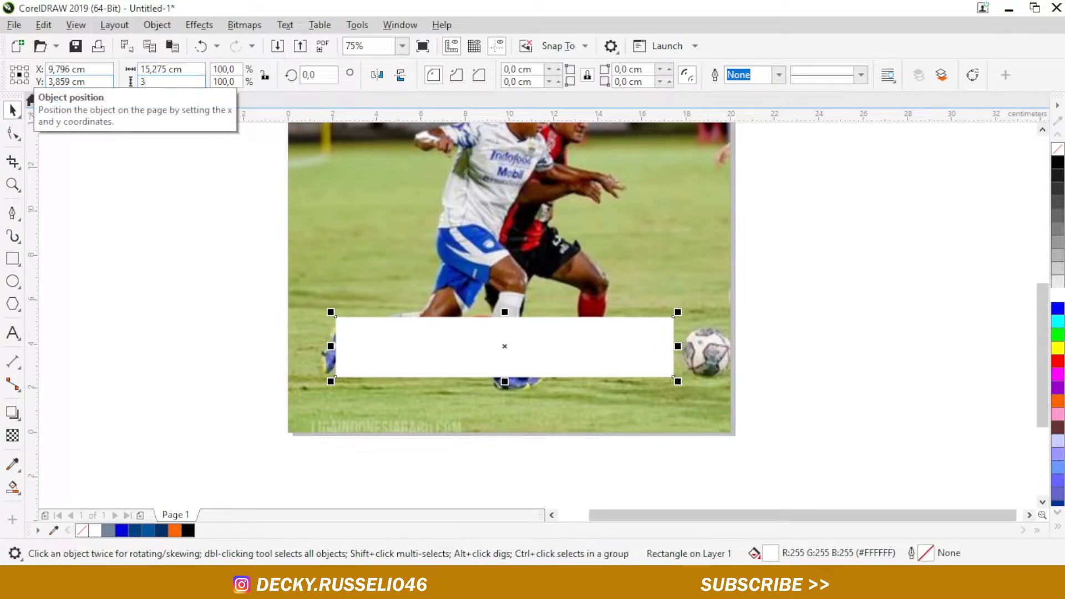
{"action": "type", "text": ",2"}
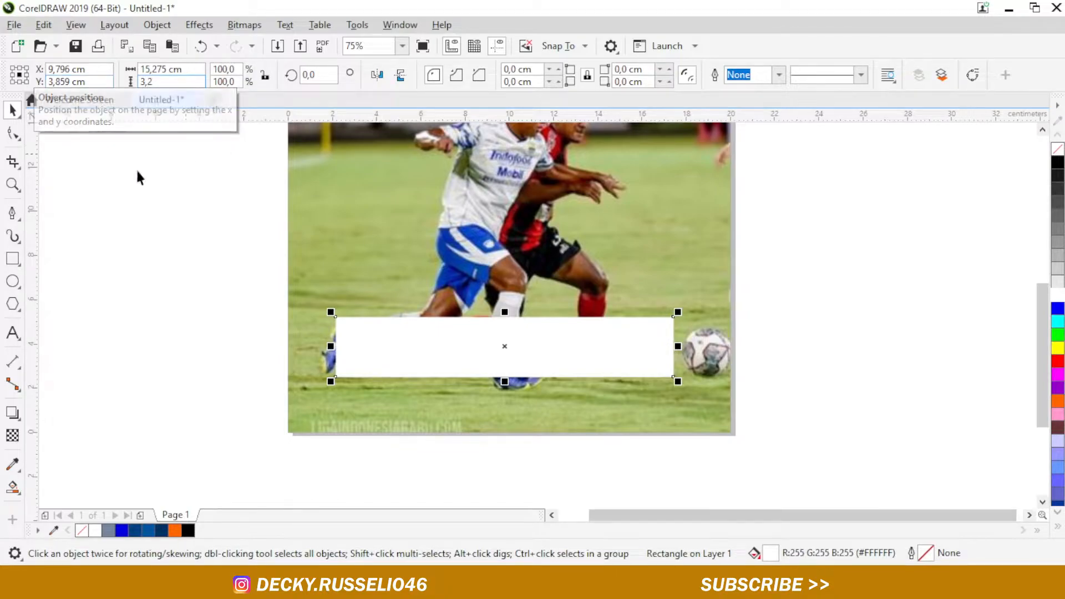
{"action": "key", "text": "Return"}
{"action": "left_click", "coordinate": [133, 226]}
Step: Center the white bar on the page and move it straight down to about Y 3.7 cm
{"action": "left_click", "coordinate": [444, 355]}
{"action": "key", "text": "p"}
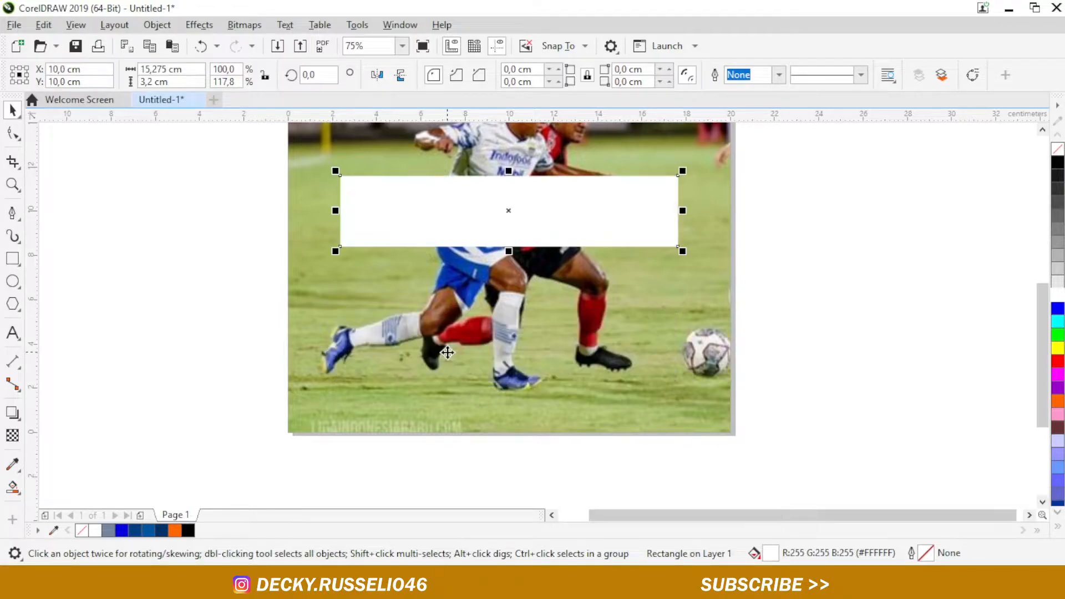
{"action": "left_click_drag", "start_coordinate": [499, 210], "coordinate": [496, 351]}
{"action": "left_click", "coordinate": [804, 356]}
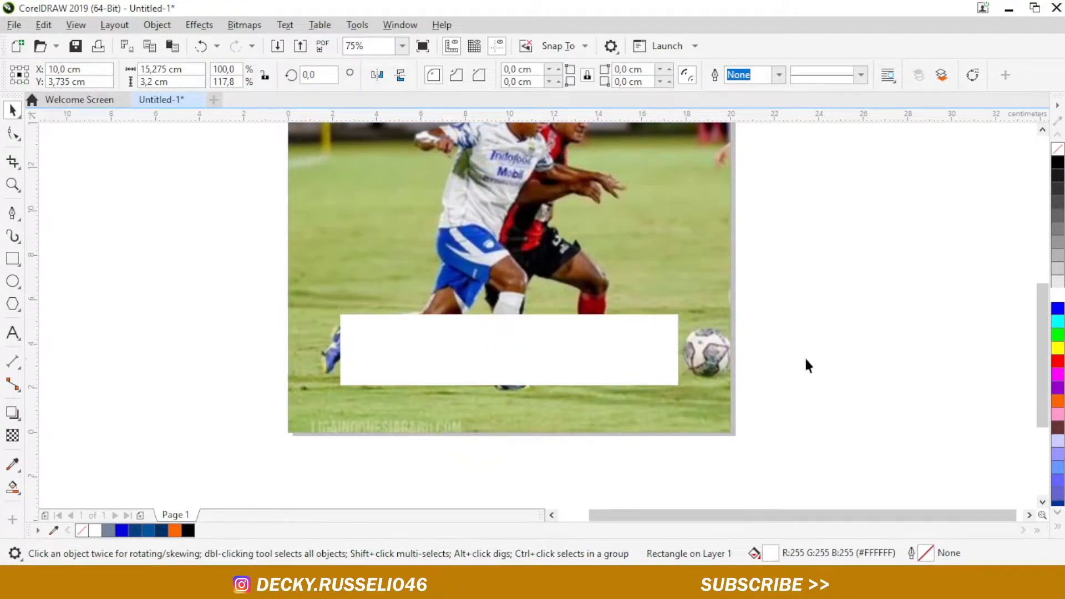
Step: With the Pen tool, draw a 2 cm vertical line up from the white bar's lower edge, curving over to its upper edge
{"action": "scroll", "coordinate": [413, 374], "scroll_direction": "up", "scroll_amount": 2}
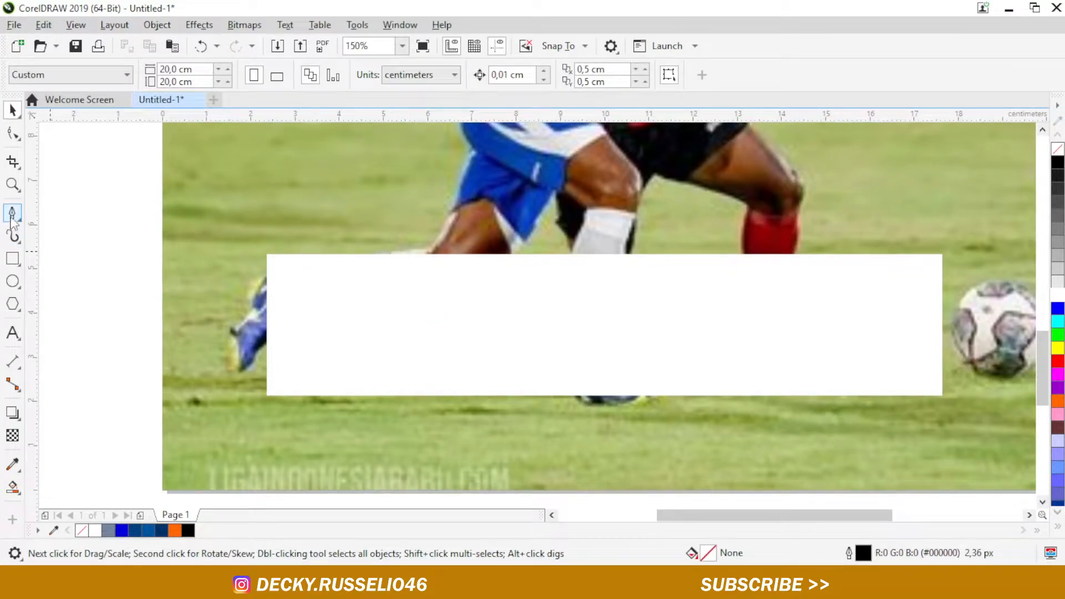
{"action": "left_click", "coordinate": [12, 215]}
{"action": "scroll", "coordinate": [387, 373], "scroll_direction": "up", "scroll_amount": 2}
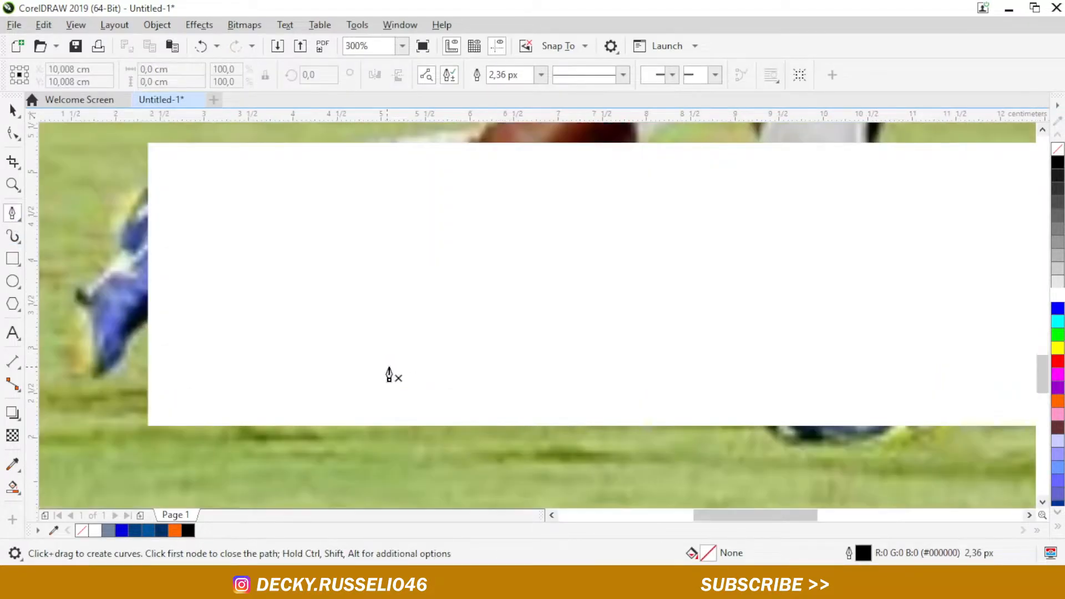
{"action": "left_click", "coordinate": [497, 426]}
{"action": "left_click", "coordinate": [497, 248]}
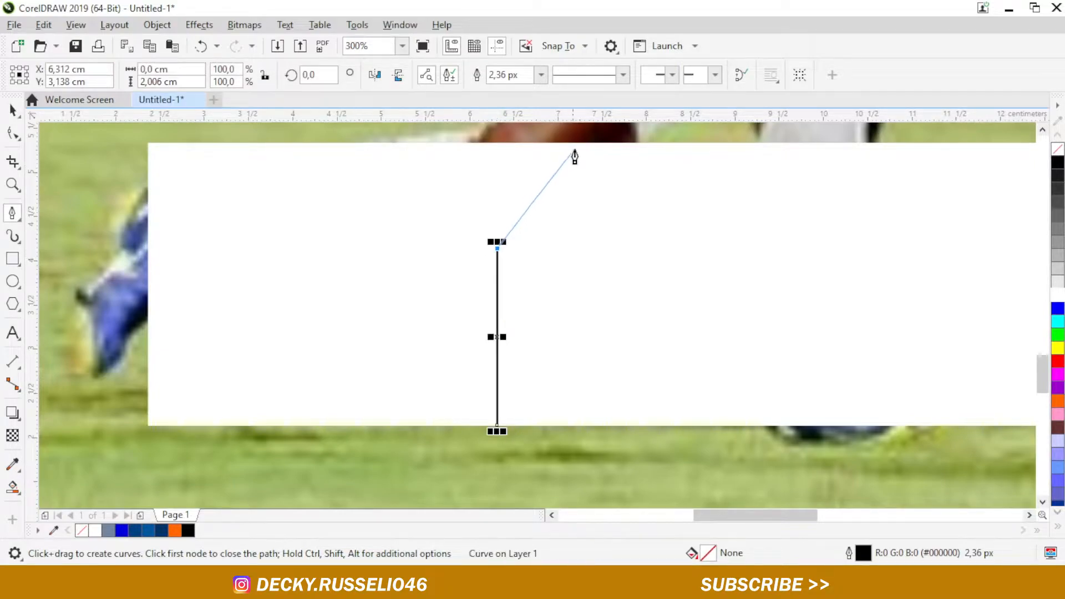
{"action": "left_click_drag", "start_coordinate": [598, 146], "coordinate": [699, 184]}
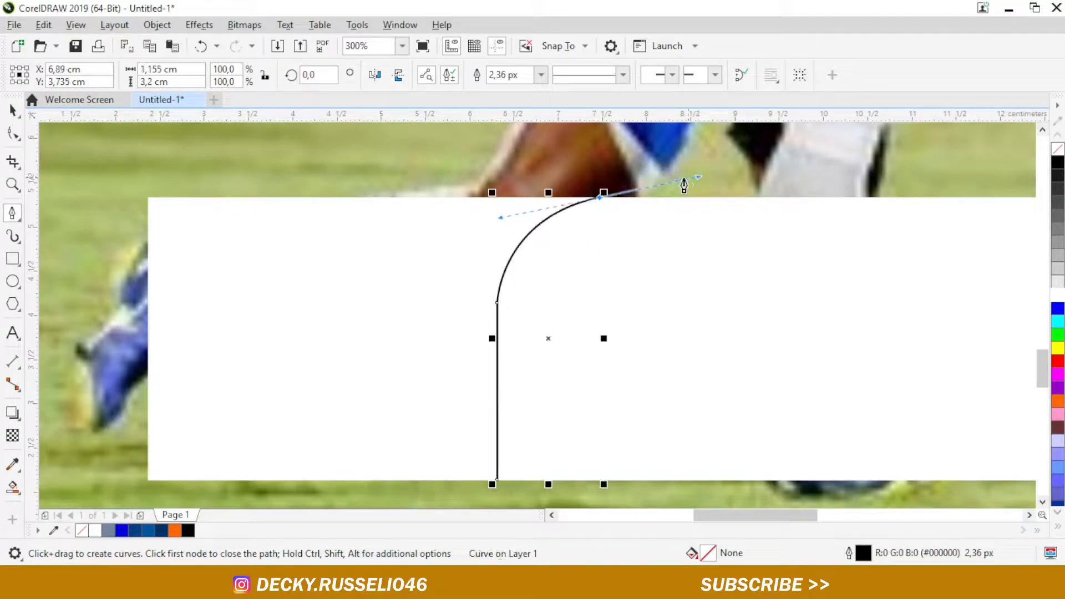
Step: Close the path with a parallel inner curve and line back to the start, forming a thin strip about 1.2 by 3.2 cm overall
{"action": "left_click", "coordinate": [599, 198]}
{"action": "left_click_drag", "start_coordinate": [512, 302], "coordinate": [498, 395]}
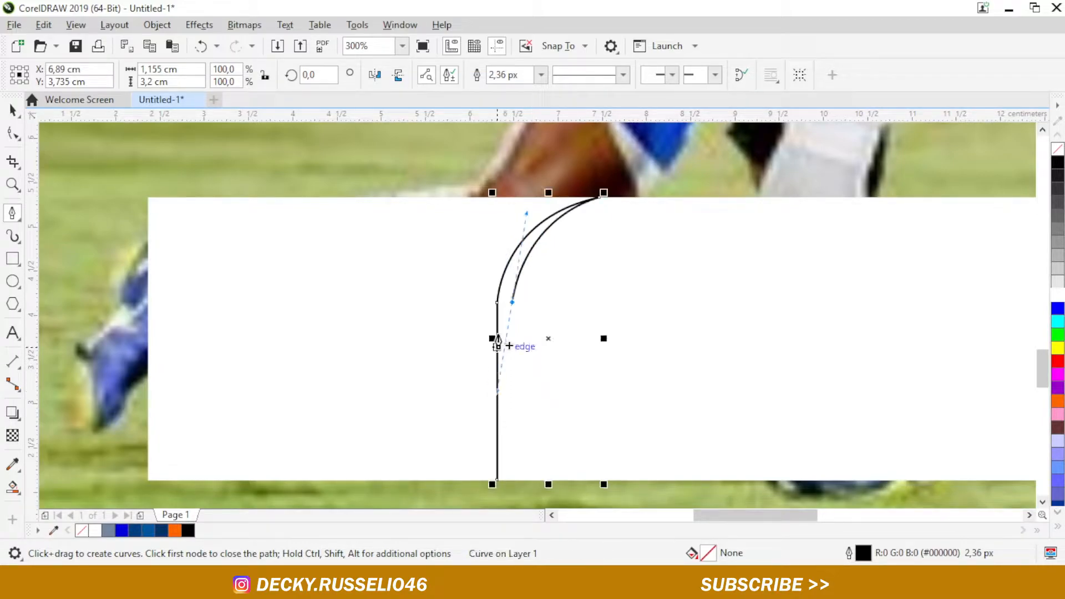
{"action": "left_click", "coordinate": [512, 304]}
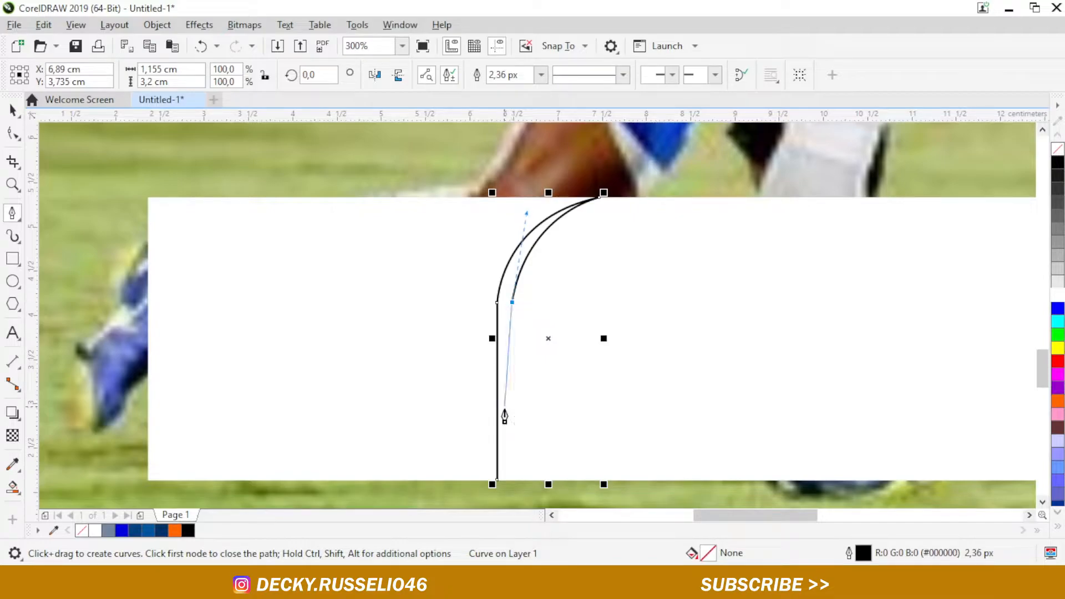
{"action": "left_click", "coordinate": [510, 483]}
{"action": "left_click", "coordinate": [496, 485]}
{"action": "left_click", "coordinate": [496, 486]}
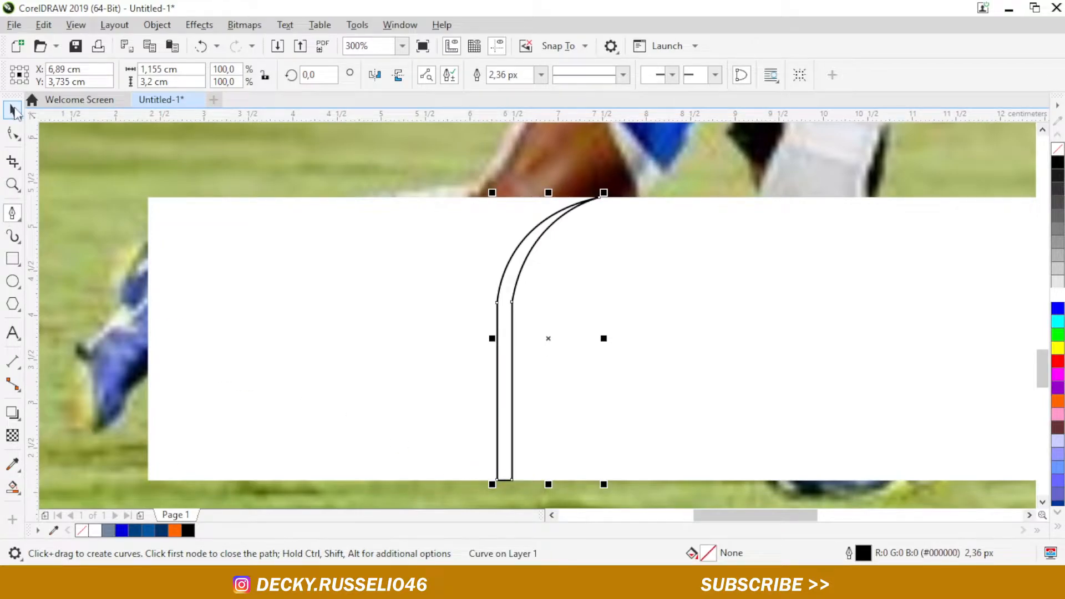
{"action": "left_click", "coordinate": [15, 112]}
{"action": "scroll", "coordinate": [457, 262], "scroll_direction": "down", "scroll_amount": 2}
{"action": "left_click", "coordinate": [557, 369]}
{"action": "scroll", "coordinate": [475, 285], "scroll_direction": "up", "scroll_amount": 1}
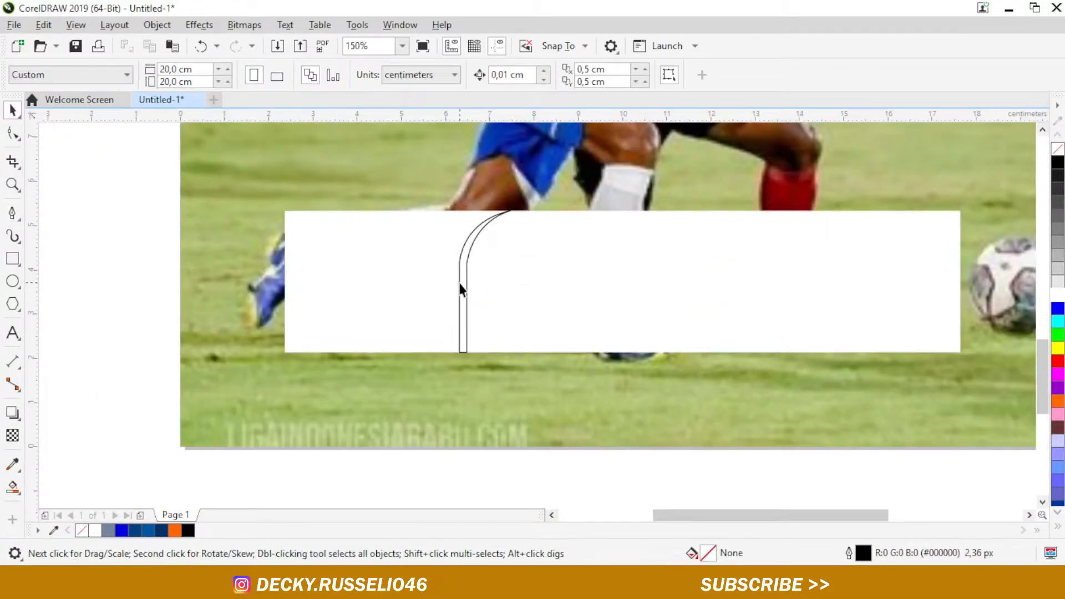
{"action": "scroll", "coordinate": [460, 284], "scroll_direction": "up", "scroll_amount": 1}
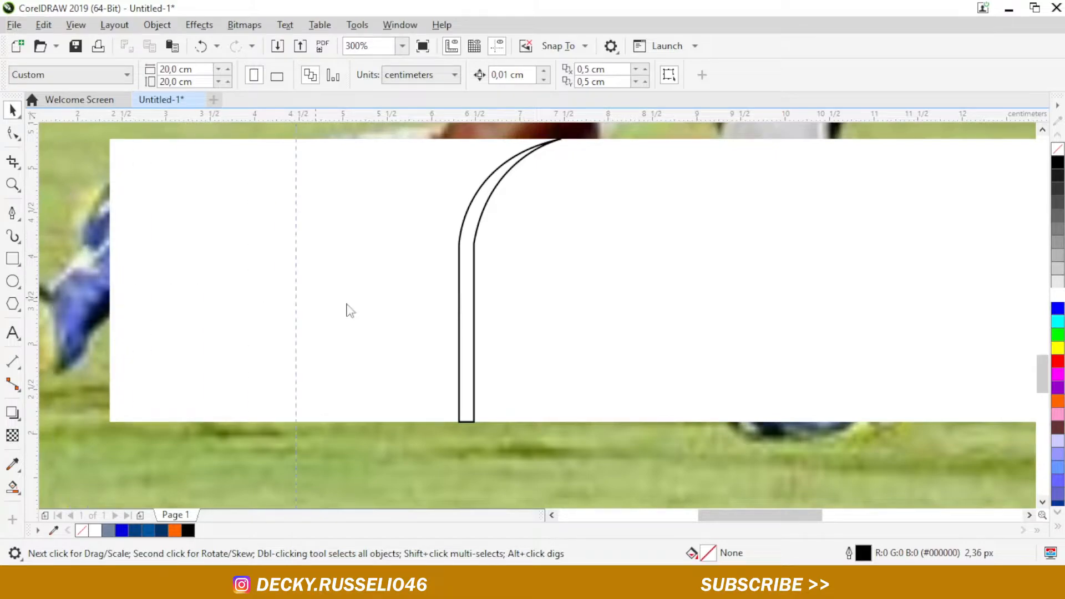
Step: Check the strip's width by aligning the vertical guideline with both of its straight edges, and delete the guideline
{"action": "left_click", "coordinate": [450, 391]}
{"action": "scroll", "coordinate": [469, 438], "scroll_direction": "up", "scroll_amount": 2}
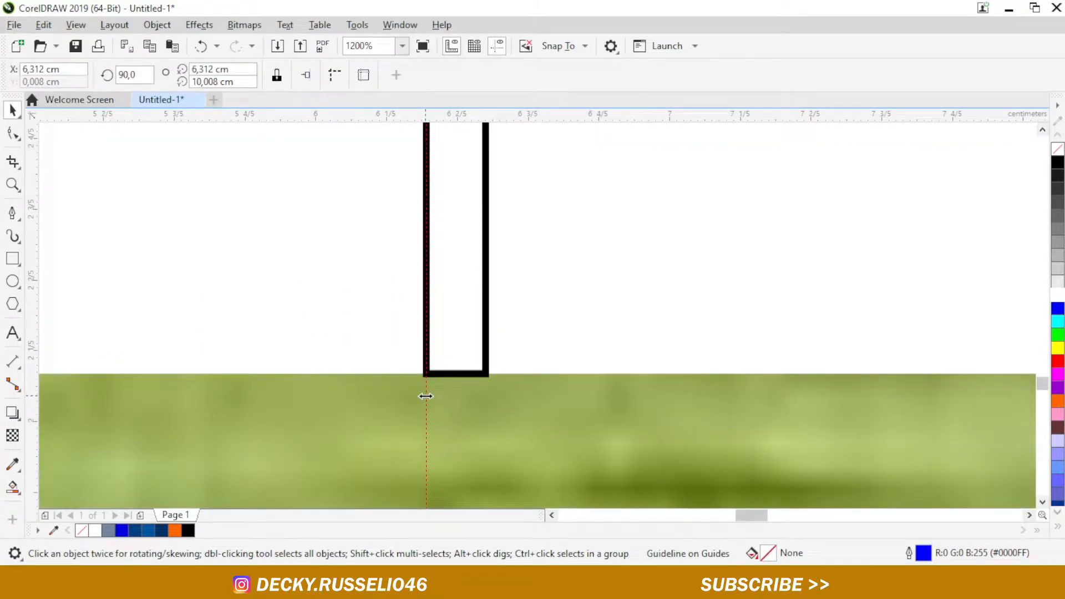
{"action": "left_click_drag", "start_coordinate": [494, 398], "coordinate": [489, 399]}
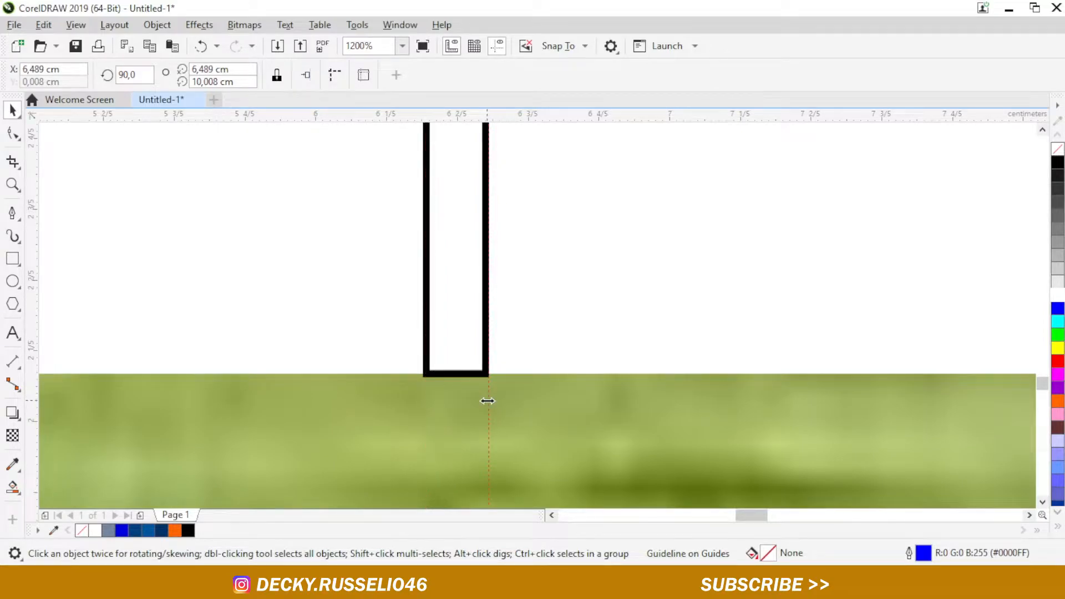
{"action": "scroll", "coordinate": [487, 399], "scroll_direction": "down", "scroll_amount": 3}
{"action": "scroll", "coordinate": [487, 400], "scroll_direction": "down", "scroll_amount": 3}
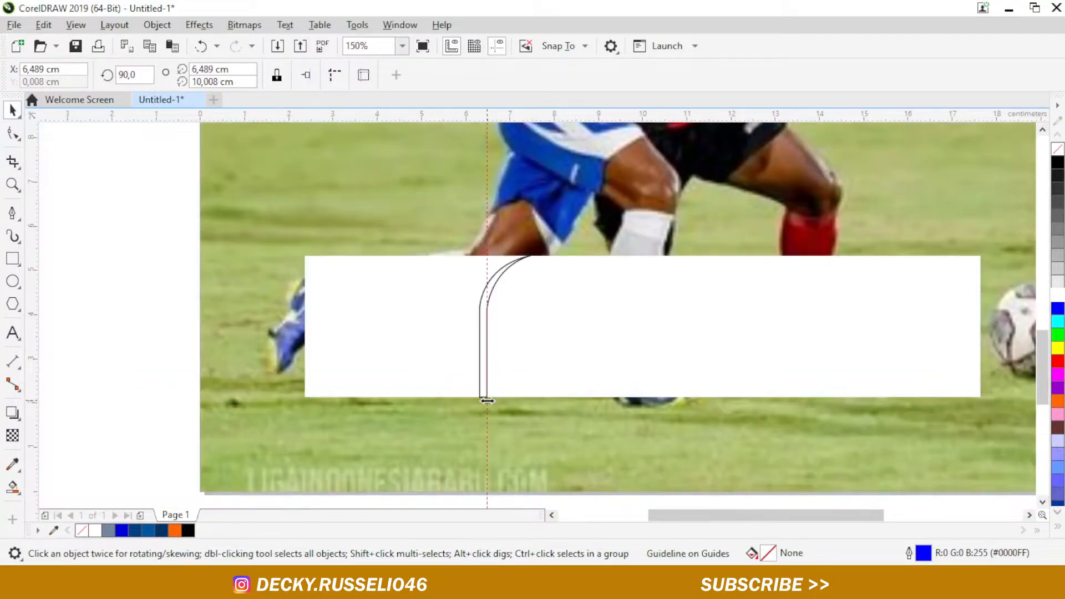
{"action": "left_click", "coordinate": [488, 240]}
{"action": "key", "text": "Escape"}
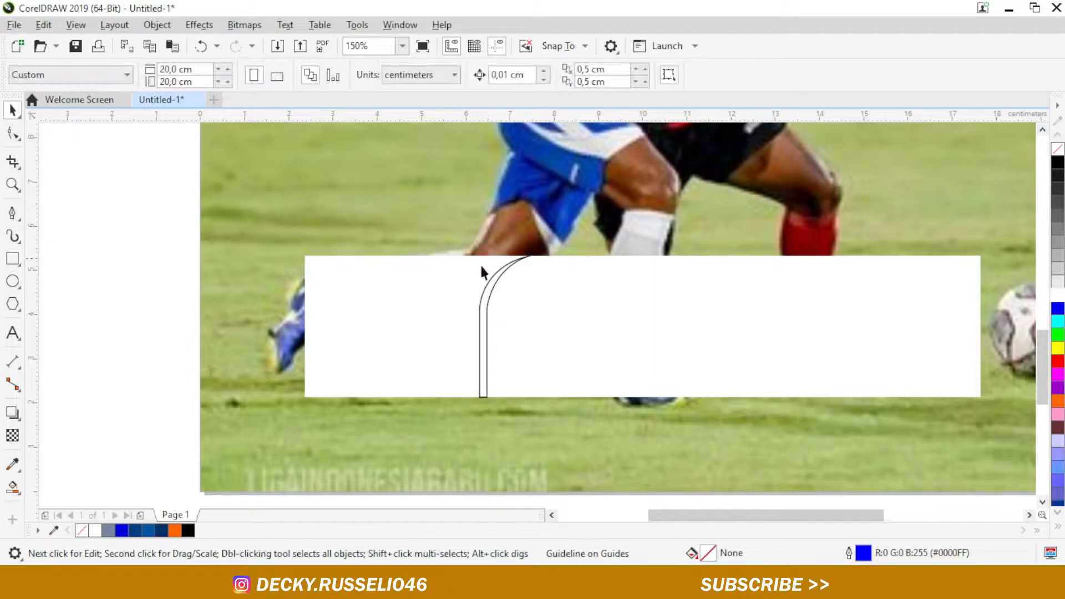
Step: Duplicate the curved strip horizontally to about X 14.9 cm and mirror the copy both horizontally and vertically
{"action": "left_click", "coordinate": [484, 308]}
{"action": "left_click_drag", "start_coordinate": [481, 317], "coordinate": [836, 318]}
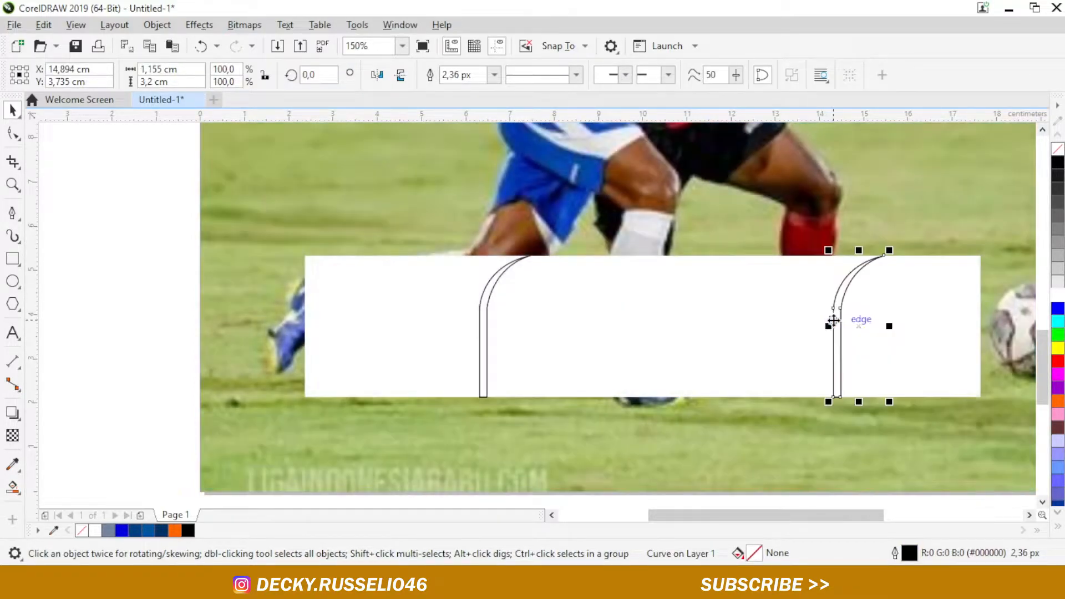
{"action": "left_click", "coordinate": [407, 79]}
{"action": "left_click", "coordinate": [385, 78]}
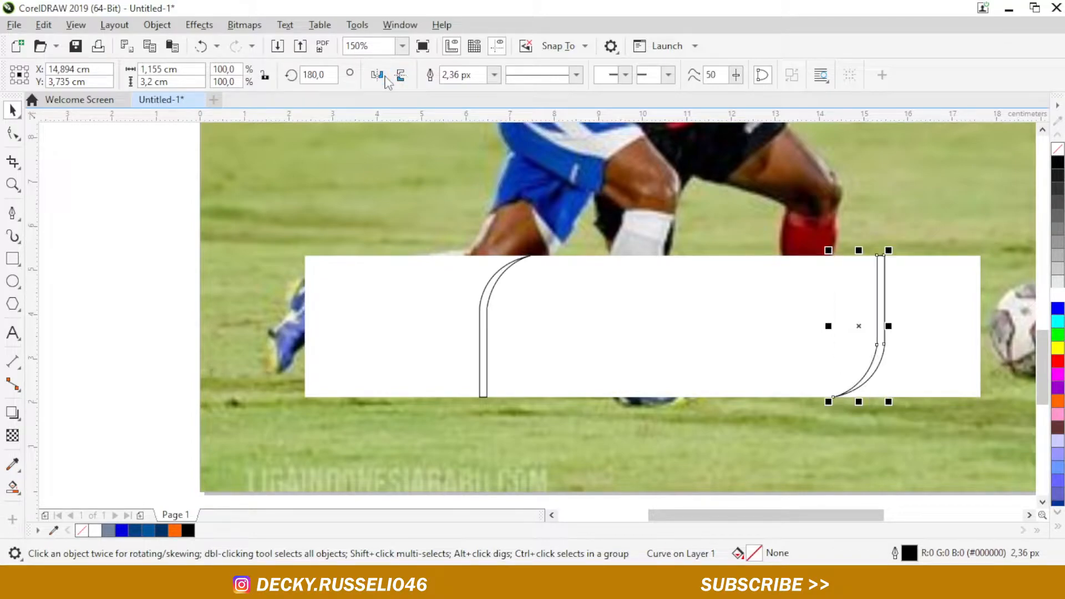
Step: Group the two curved strips and center both the group and the white bar on the page
{"action": "left_click", "coordinate": [484, 295], "text": "shift"}
{"action": "right_click", "coordinate": [487, 297]}
{"action": "left_click", "coordinate": [535, 199]}
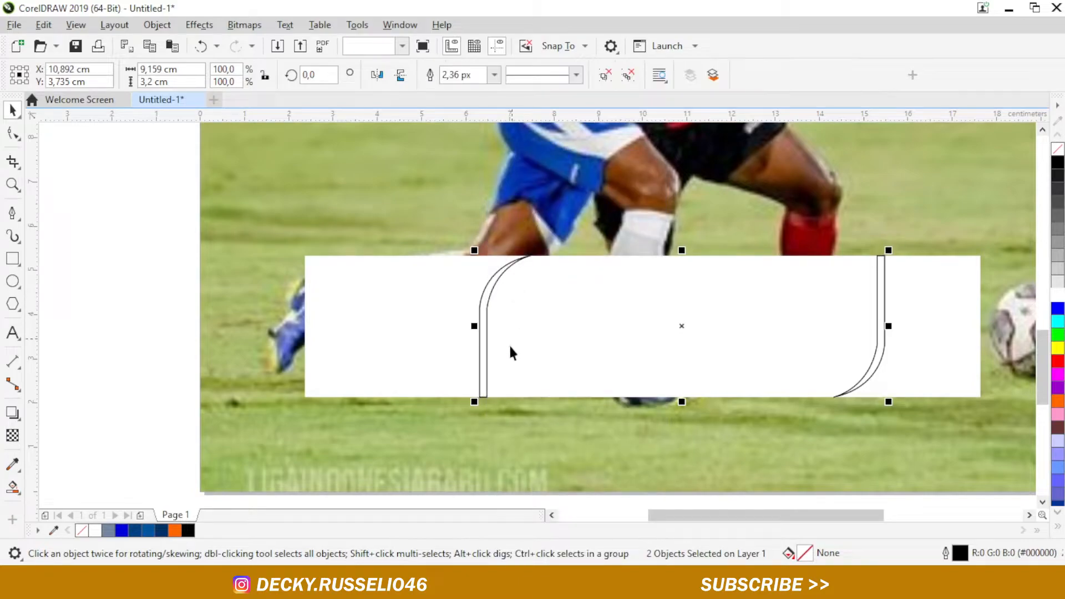
{"action": "key", "text": "p"}
{"action": "left_click", "coordinate": [598, 344]}
{"action": "key", "text": "p"}
{"action": "scroll", "coordinate": [598, 345], "scroll_direction": "down", "scroll_amount": 2}
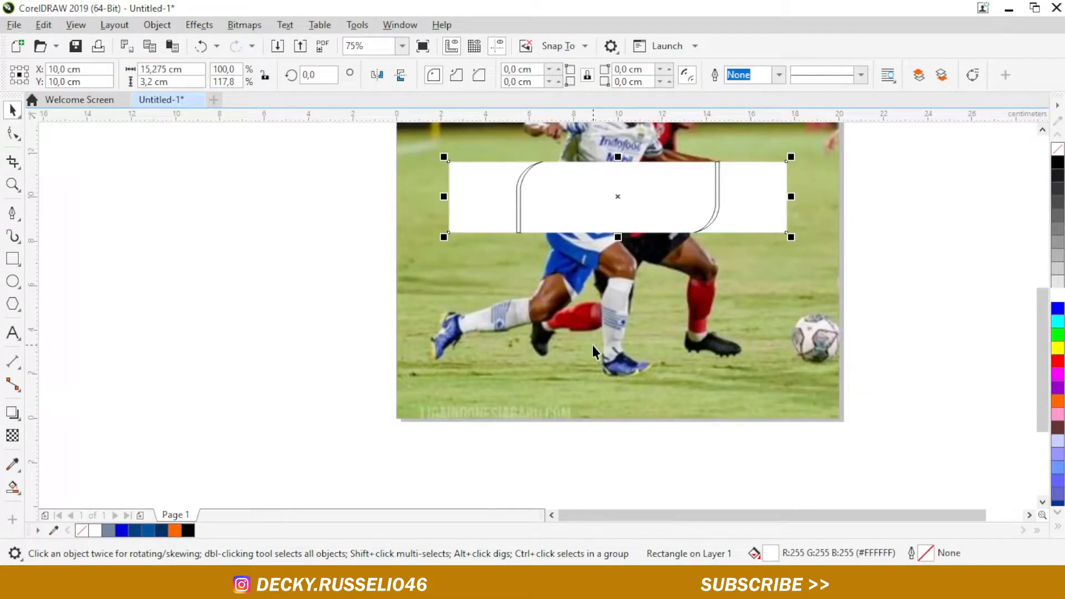
{"action": "left_click", "coordinate": [853, 236]}
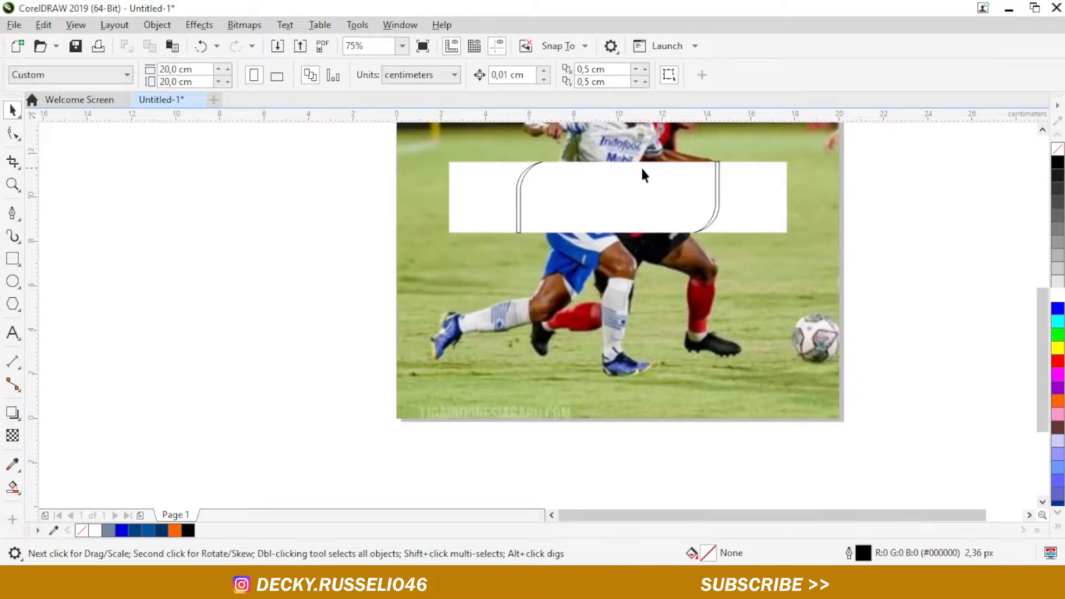
Step: Narrow the strip group to about 8.6 cm wide and center it on the page again
{"action": "scroll", "coordinate": [638, 170], "scroll_direction": "up", "scroll_amount": 2}
{"action": "left_click", "coordinate": [397, 218]}
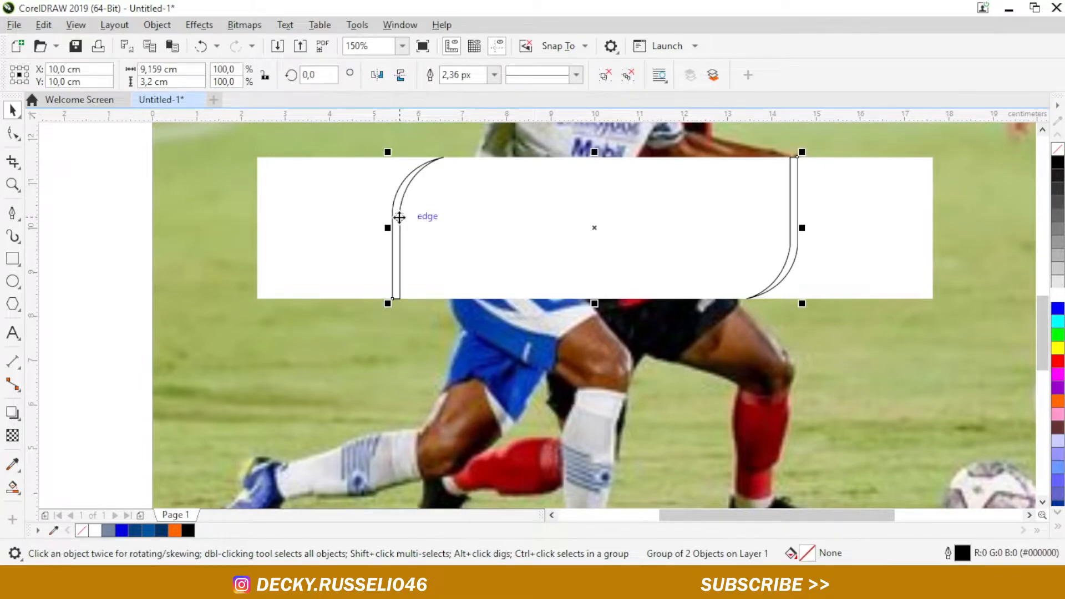
{"action": "scroll", "coordinate": [398, 216], "scroll_direction": "up", "scroll_amount": 2}
{"action": "left_click_drag", "start_coordinate": [382, 236], "coordinate": [431, 239]}
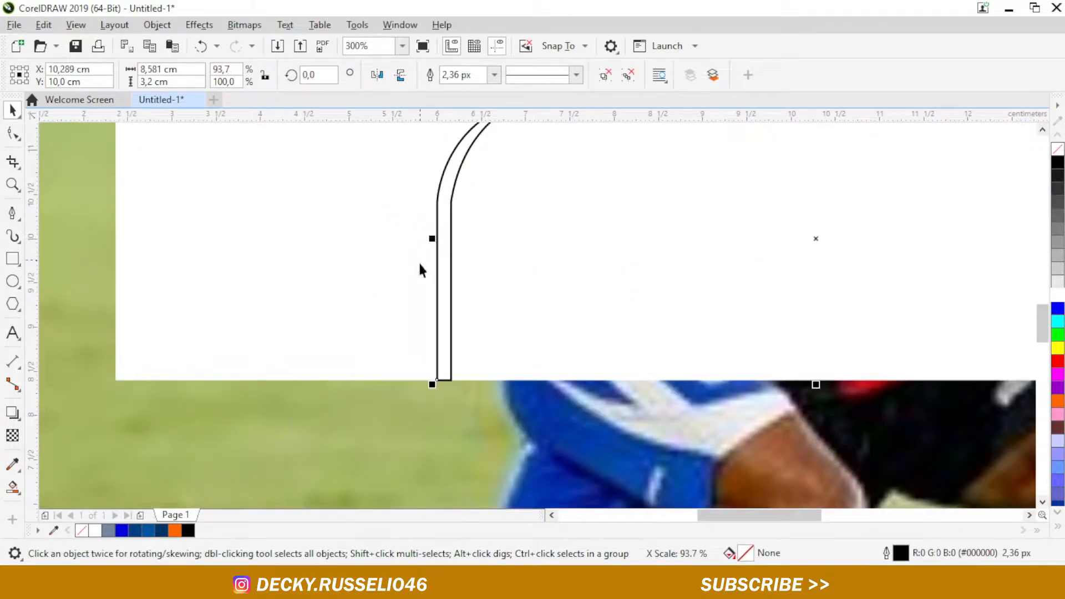
{"action": "scroll", "coordinate": [419, 265], "scroll_direction": "down", "scroll_amount": 2}
{"action": "key", "text": "p"}
Step: Group the strips with the white bar and move them straight down to about Y 3 cm
{"action": "left_click", "coordinate": [864, 235]}
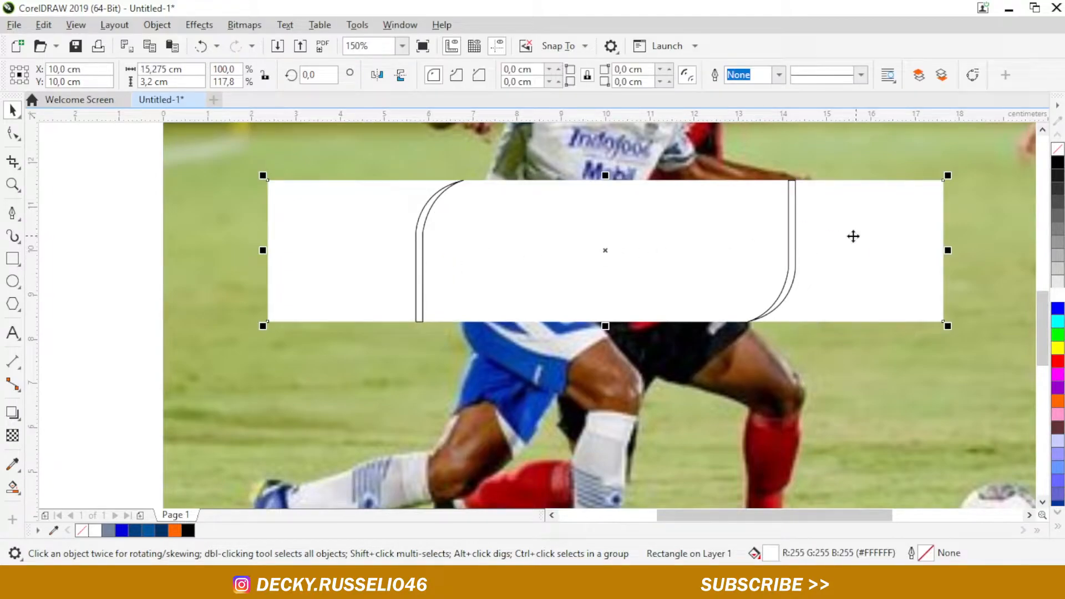
{"action": "scroll", "coordinate": [593, 240], "scroll_direction": "down", "scroll_amount": 2}
{"action": "scroll", "coordinate": [538, 224], "scroll_direction": "up", "scroll_amount": 2}
{"action": "scroll", "coordinate": [537, 223], "scroll_direction": "up", "scroll_amount": 2}
{"action": "scroll", "coordinate": [538, 224], "scroll_direction": "down", "scroll_amount": 2}
{"action": "left_click", "coordinate": [867, 274]}
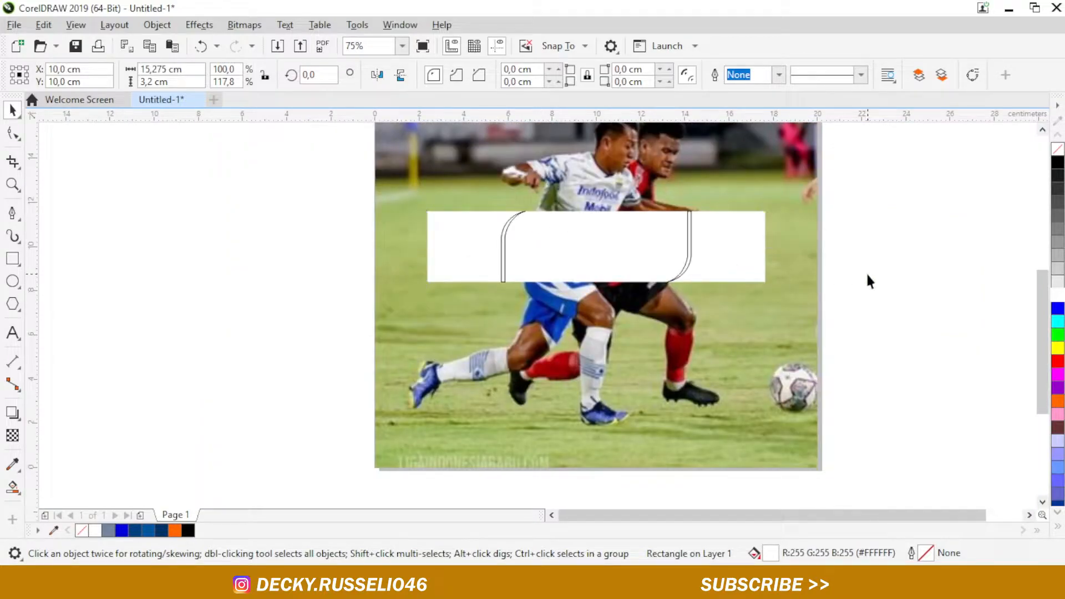
{"action": "left_click", "coordinate": [692, 256]}
{"action": "left_click", "coordinate": [736, 249], "text": "shift"}
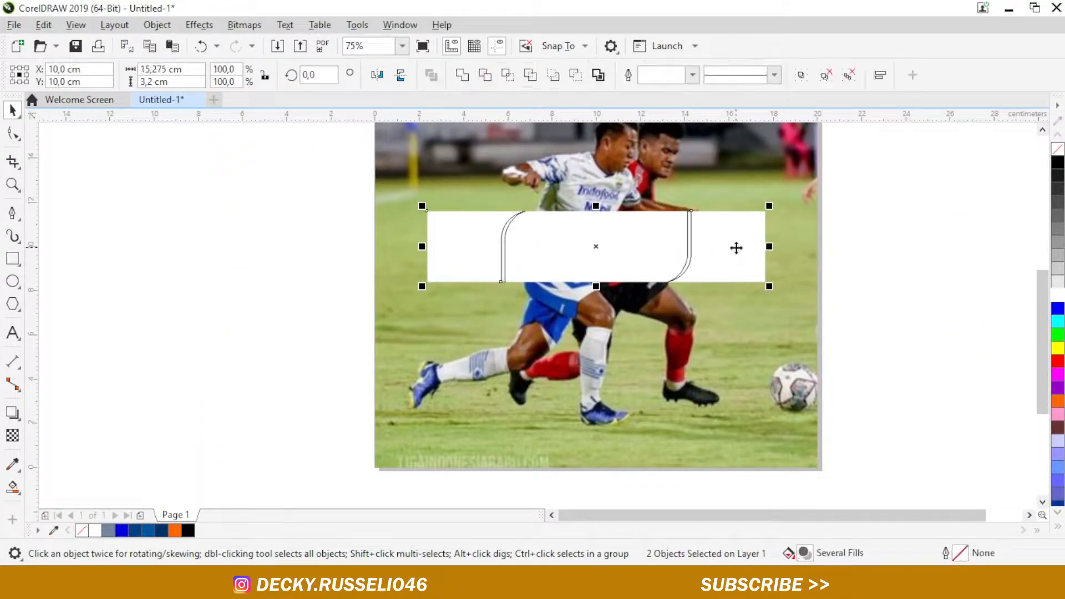
{"action": "right_click", "coordinate": [736, 249]}
{"action": "left_click", "coordinate": [775, 193]}
{"action": "left_click_drag", "start_coordinate": [615, 245], "coordinate": [615, 394]}
{"action": "left_click", "coordinate": [857, 361]}
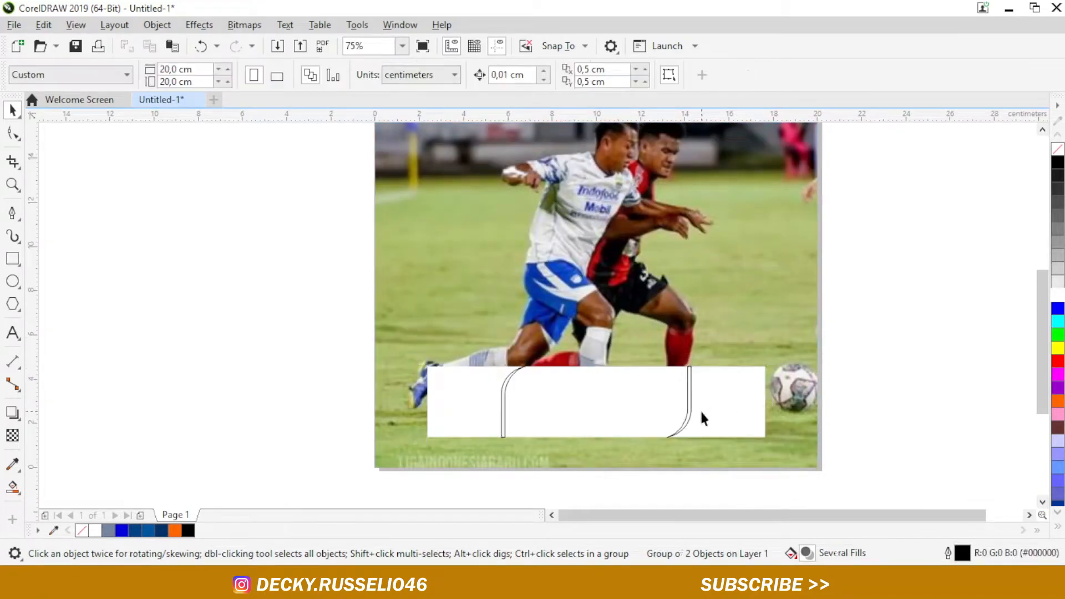
Step: Use Smart Fill to create a filled shape in the area between the two curved strips
{"action": "left_click", "coordinate": [14, 494]}
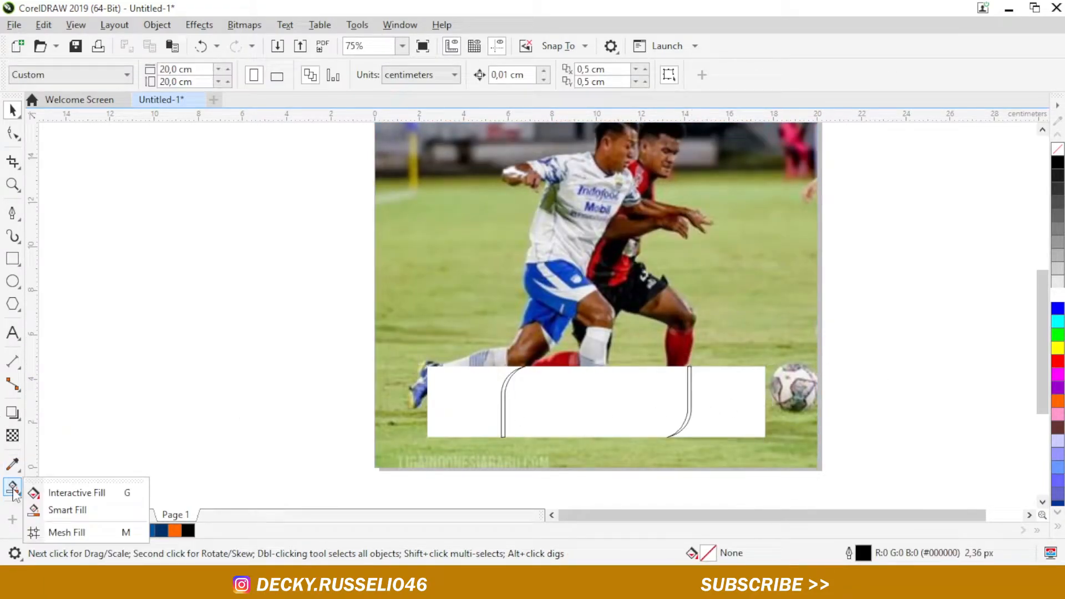
{"action": "left_click", "coordinate": [67, 509]}
{"action": "left_click", "coordinate": [549, 410]}
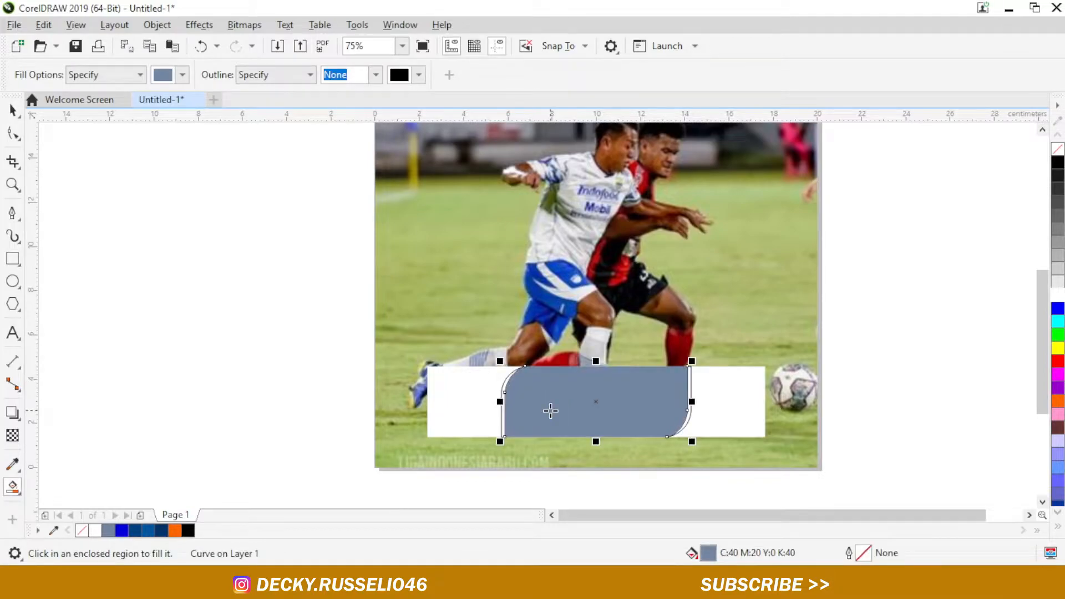
{"action": "left_click", "coordinate": [13, 111]}
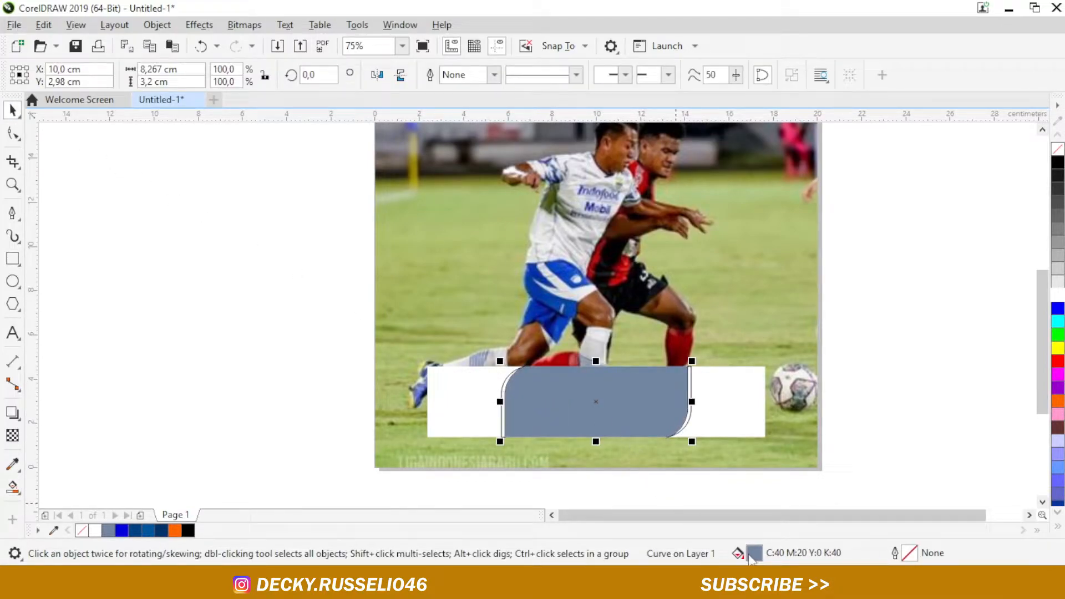
Step: Recolor the new center shape dark blue using the document's color swatches
{"action": "double_click", "coordinate": [754, 553]}
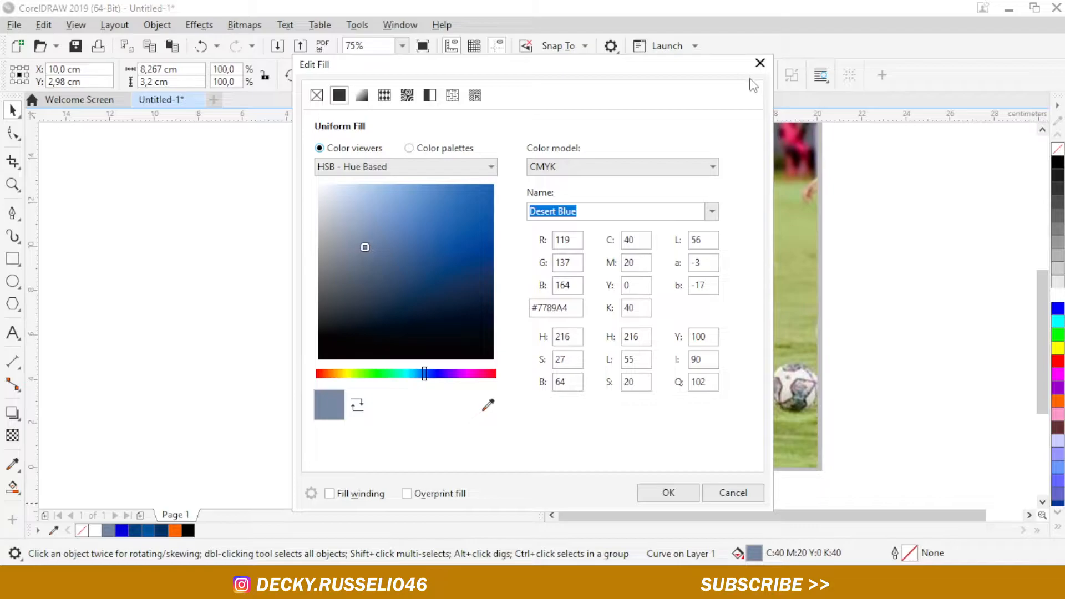
{"action": "left_click", "coordinate": [759, 79]}
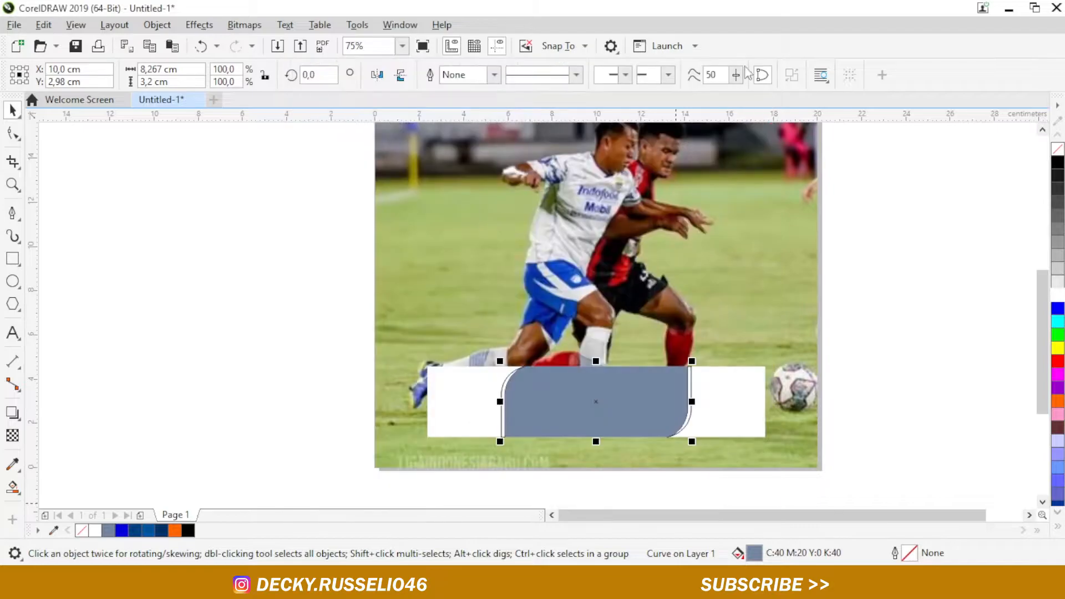
{"action": "left_click", "coordinate": [139, 531]}
{"action": "left_click", "coordinate": [195, 347]}
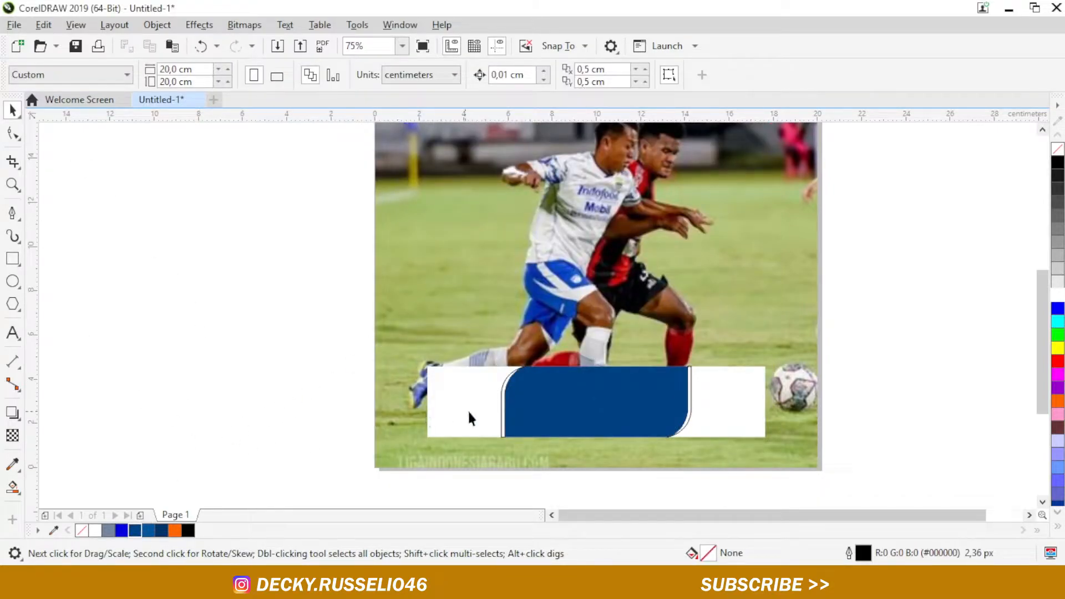
Step: Ungroup the white bar from the pair of curved strips
{"action": "left_click", "coordinate": [503, 416]}
{"action": "left_click", "coordinate": [868, 421]}
{"action": "right_click", "coordinate": [732, 401]}
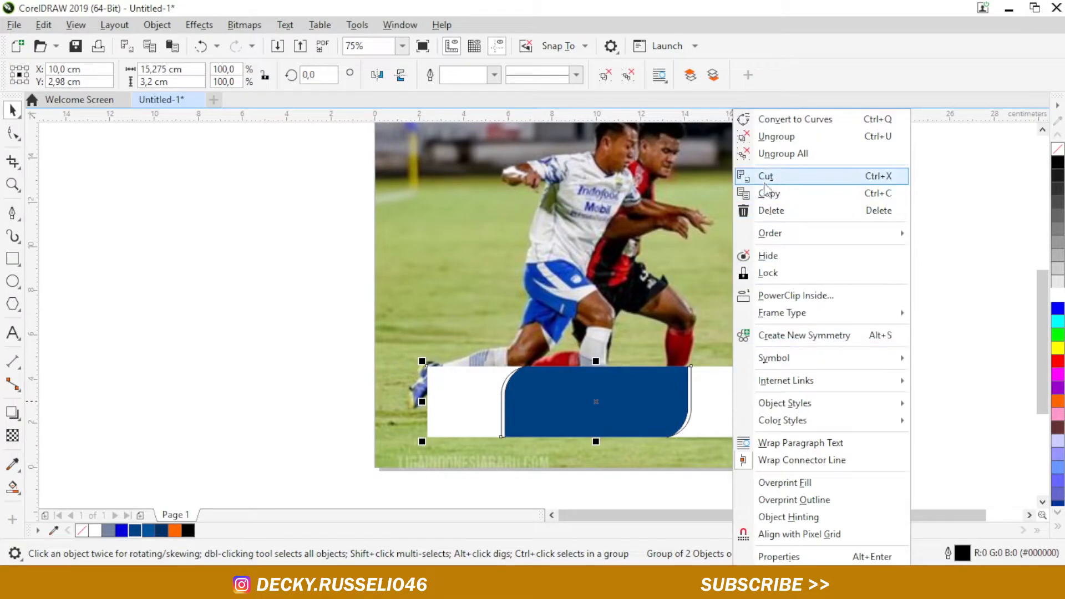
{"action": "left_click", "coordinate": [767, 140]}
{"action": "left_click", "coordinate": [904, 330]}
Step: Fill the pair of curved strips with the darker blue #003268 and set their outline to None
{"action": "scroll", "coordinate": [697, 407], "scroll_direction": "up", "scroll_amount": 1}
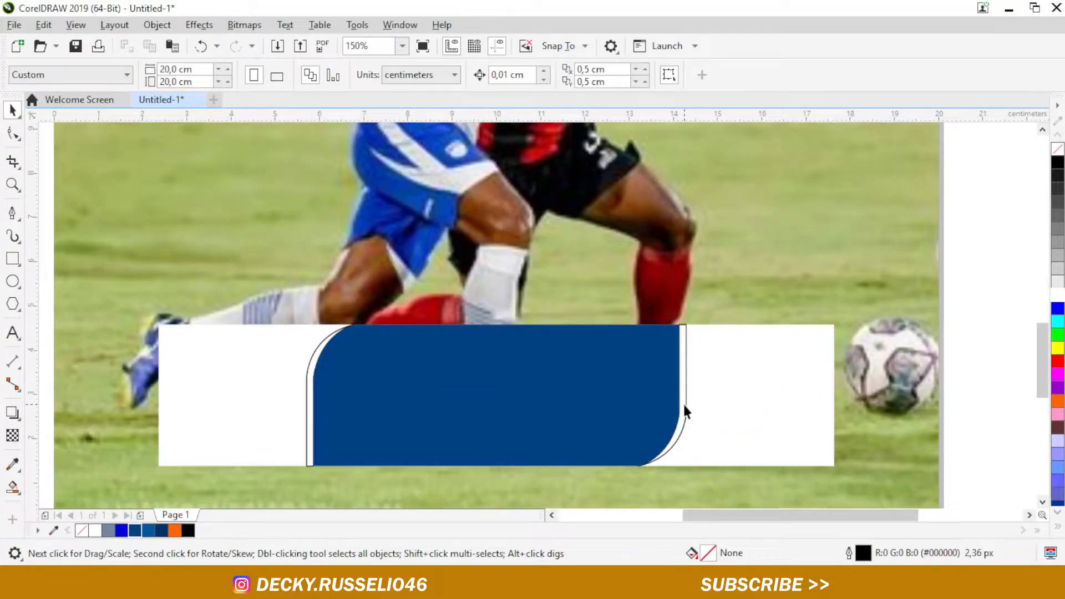
{"action": "left_click", "coordinate": [685, 406]}
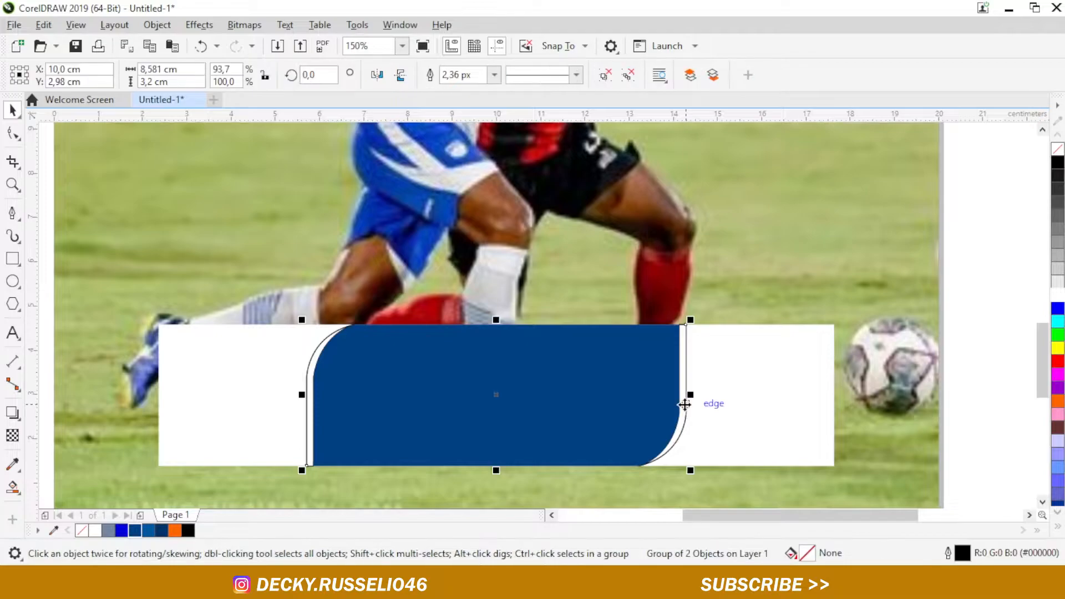
{"action": "left_click", "coordinate": [138, 533]}
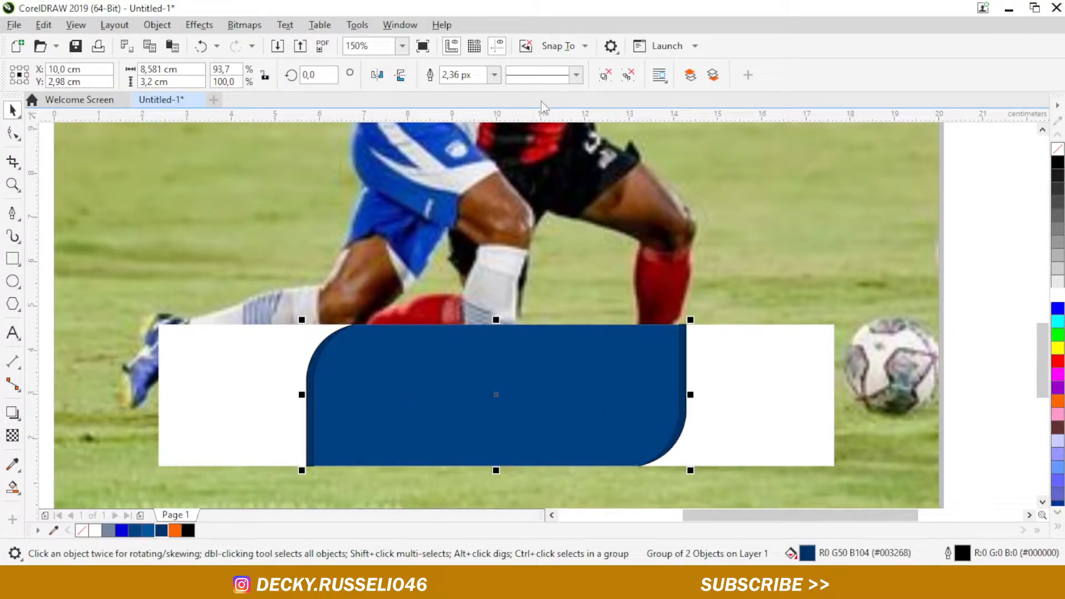
{"action": "left_click", "coordinate": [492, 76]}
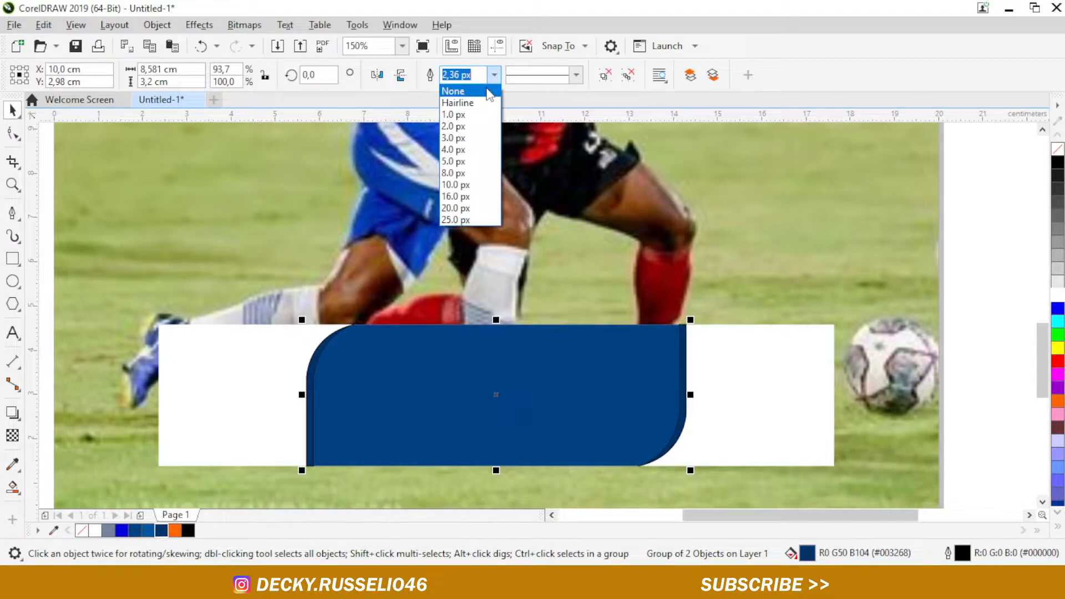
{"action": "left_click", "coordinate": [489, 91]}
{"action": "key", "text": "F3"}
{"action": "left_click", "coordinate": [834, 381]}
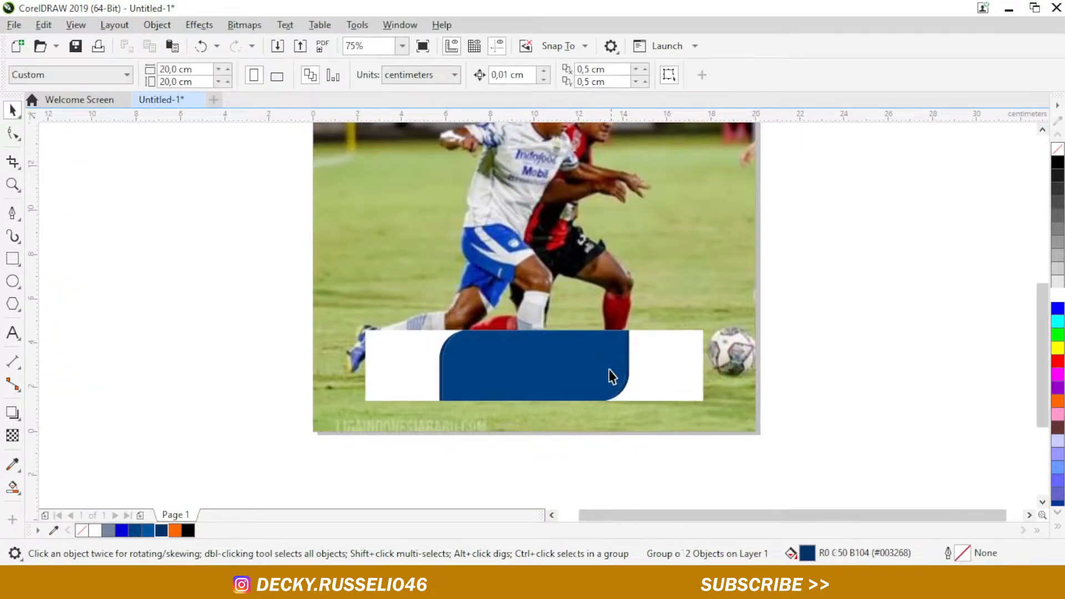
Step: Narrow the strip group slightly from its left side to about 8.54 cm wide
{"action": "left_click", "coordinate": [610, 371]}
{"action": "scroll", "coordinate": [610, 371], "scroll_direction": "up", "scroll_amount": 4}
{"action": "left_click", "coordinate": [689, 339]}
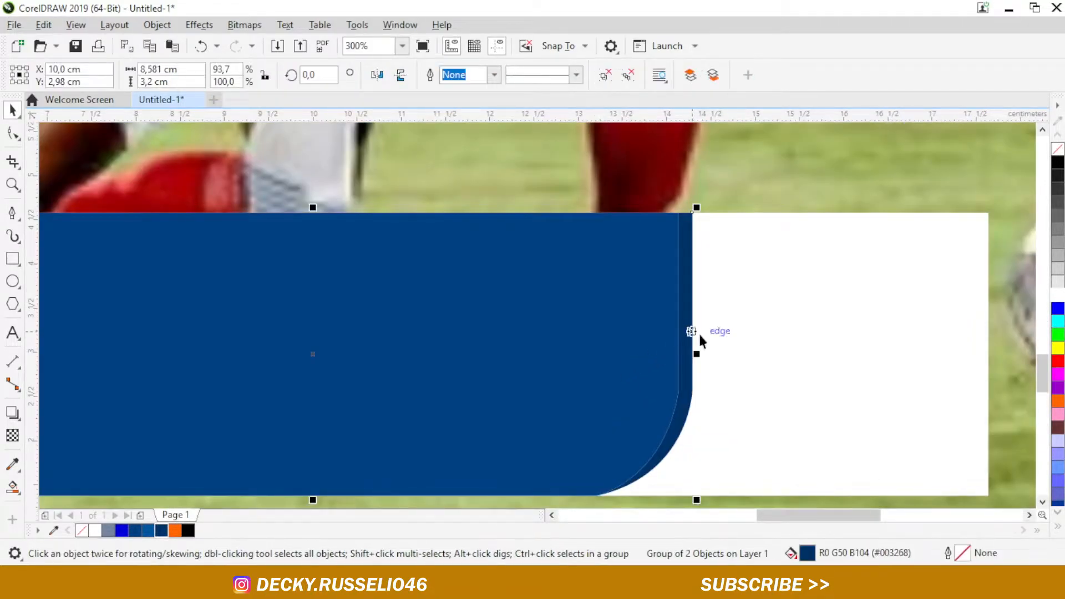
{"action": "scroll", "coordinate": [696, 340], "scroll_direction": "down", "scroll_amount": 4}
{"action": "scroll", "coordinate": [329, 325], "scroll_direction": "up", "scroll_amount": 2}
{"action": "scroll", "coordinate": [330, 325], "scroll_direction": "up", "scroll_amount": 4}
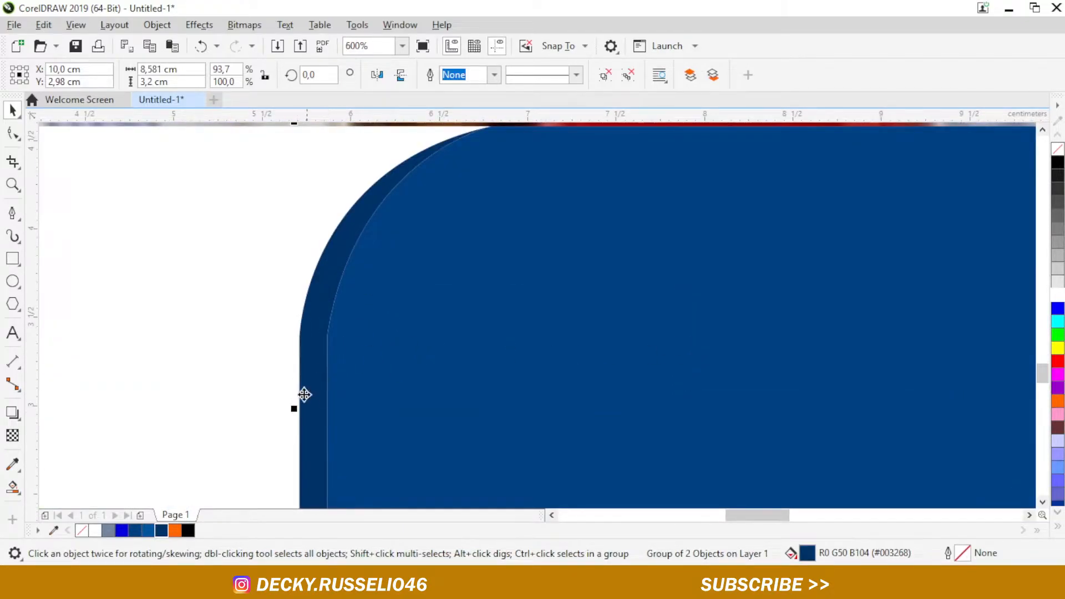
{"action": "left_click_drag", "start_coordinate": [294, 409], "coordinate": [299, 413]}
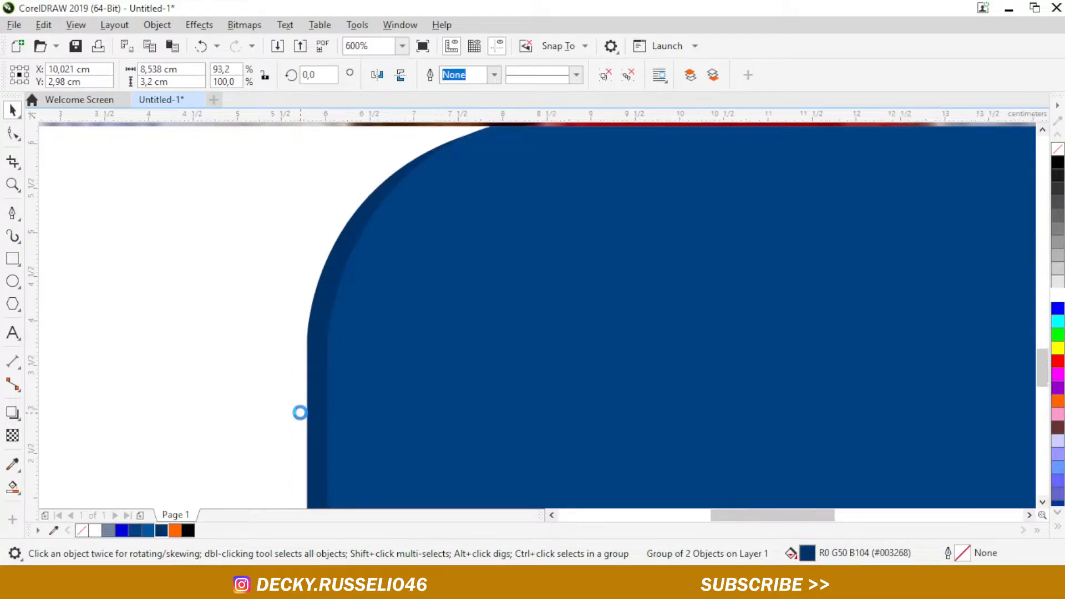
Step: Narrow the strip group from its right side to about 8.49 cm wide to match the left strip
{"action": "scroll", "coordinate": [299, 413], "scroll_direction": "down", "scroll_amount": 4}
{"action": "scroll", "coordinate": [675, 412], "scroll_direction": "up", "scroll_amount": 3}
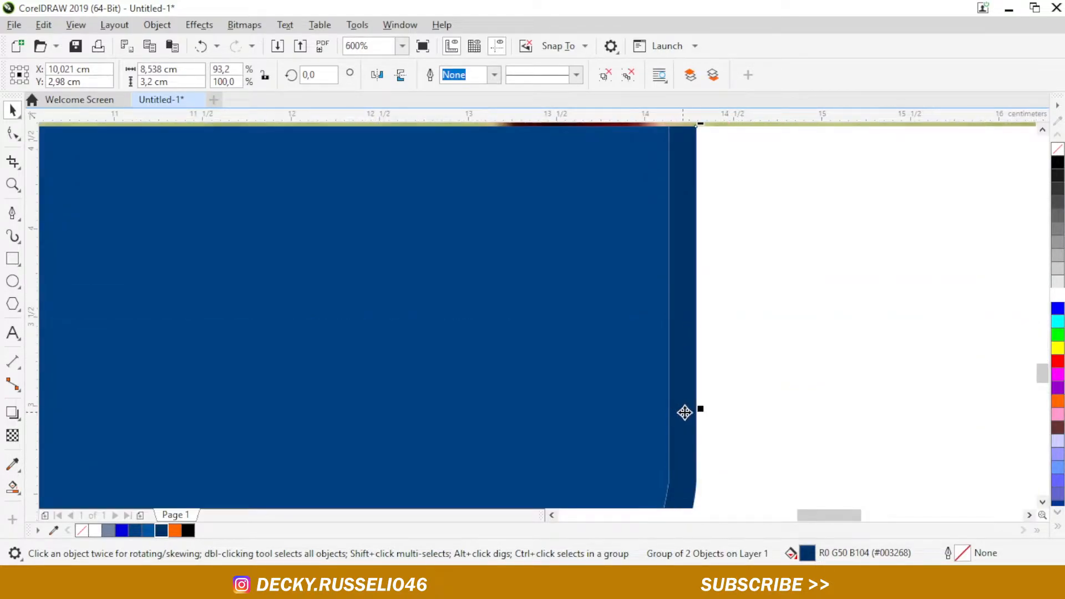
{"action": "left_click_drag", "start_coordinate": [698, 411], "coordinate": [691, 410]}
{"action": "scroll", "coordinate": [692, 410], "scroll_direction": "down", "scroll_amount": 4}
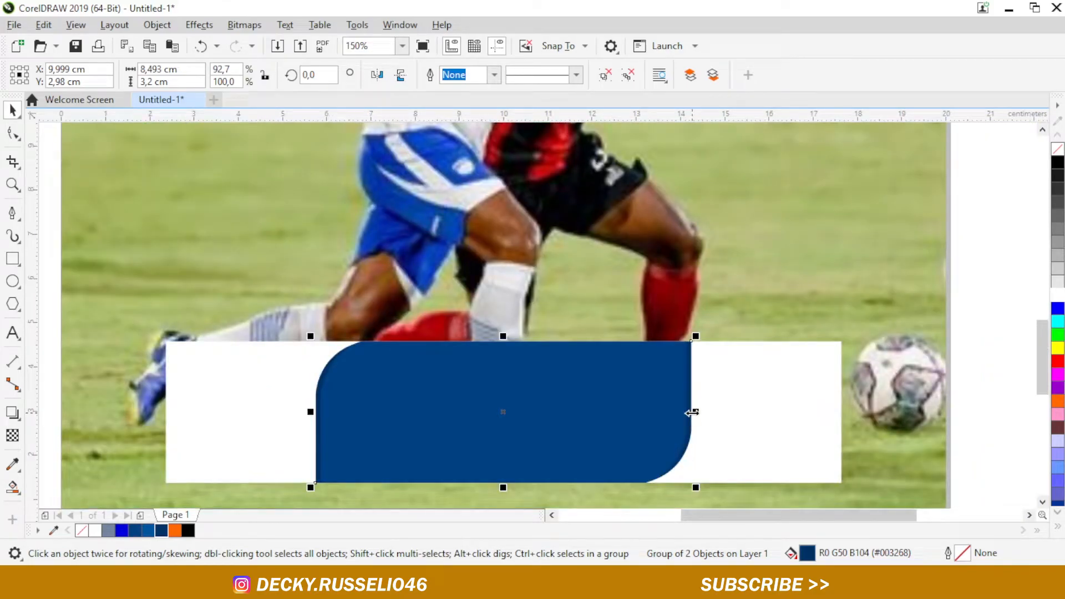
{"action": "scroll", "coordinate": [692, 412], "scroll_direction": "down", "scroll_amount": 2}
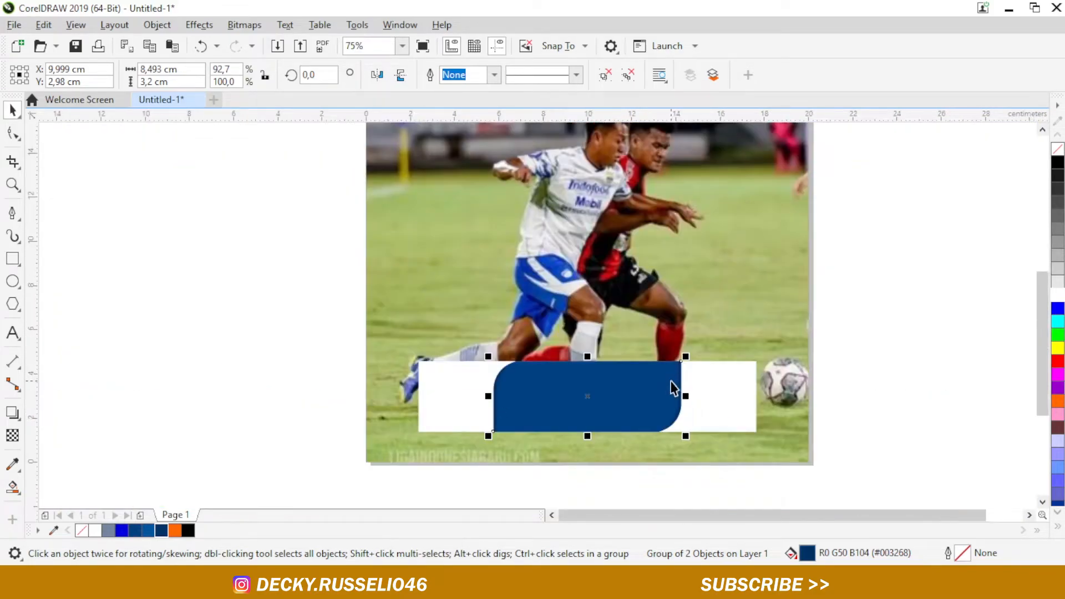
{"action": "left_click", "coordinate": [891, 338]}
{"action": "scroll", "coordinate": [587, 421], "scroll_direction": "up", "scroll_amount": 2}
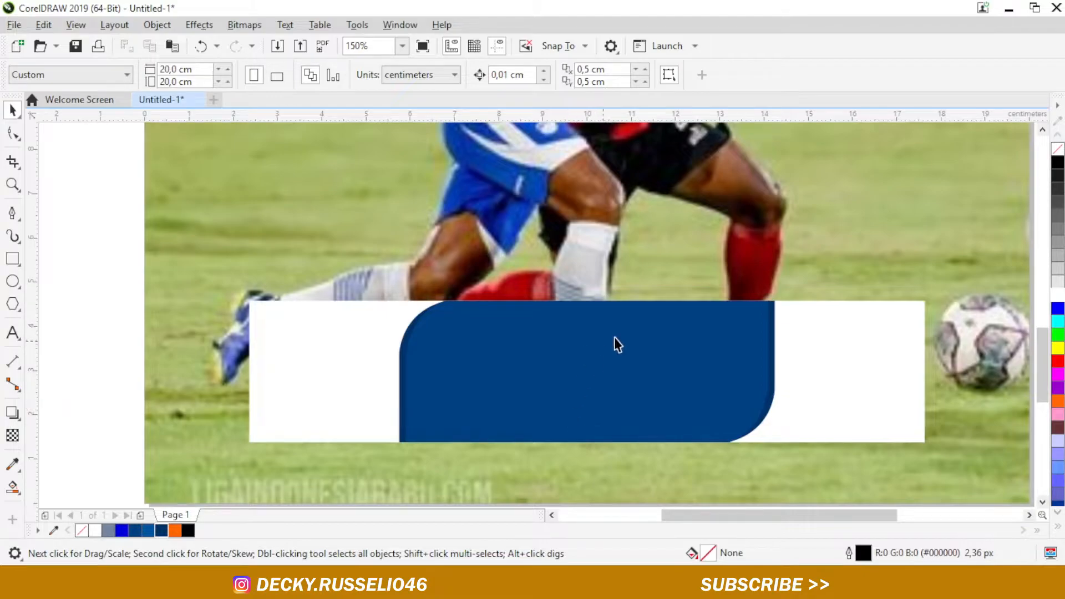
{"action": "scroll", "coordinate": [646, 325], "scroll_direction": "up", "scroll_amount": 2}
{"action": "scroll", "coordinate": [647, 325], "scroll_direction": "down", "scroll_amount": 2}
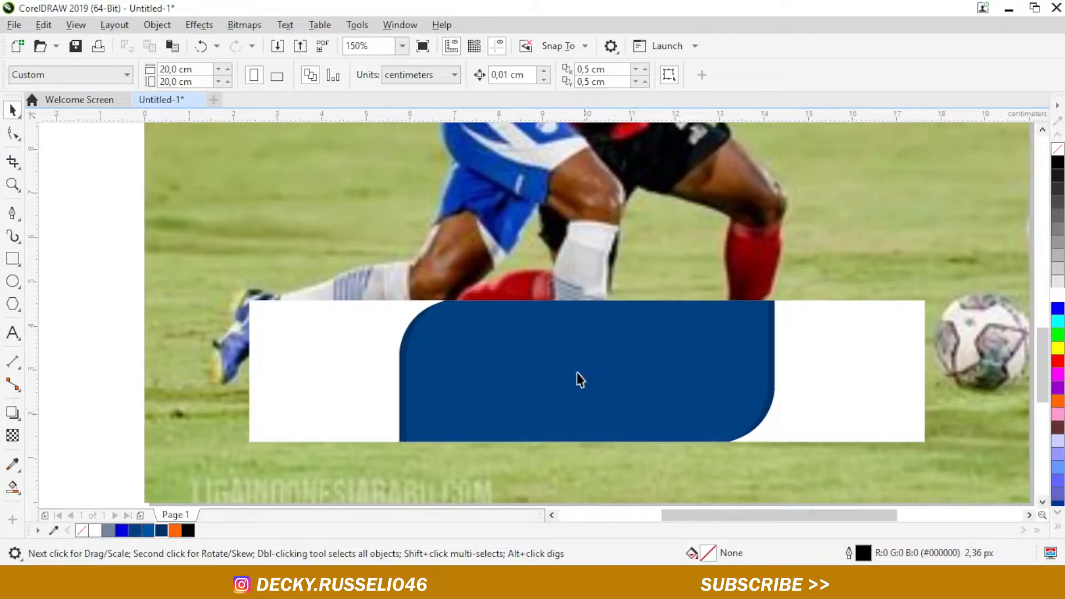
Step: Draw a closed five-sided Pen outline about 9.9 × 5.6 cm, slanting across the blue shape and enclosing its right part
{"action": "left_click", "coordinate": [12, 213]}
{"action": "scroll", "coordinate": [466, 316], "scroll_direction": "down", "scroll_amount": 2}
{"action": "left_click", "coordinate": [541, 156]}
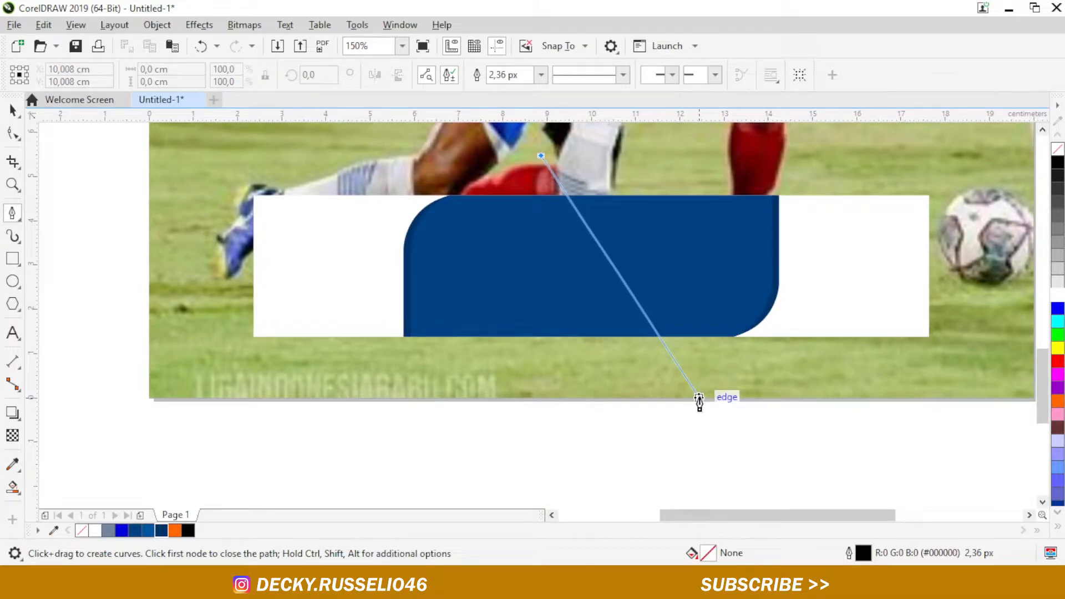
{"action": "left_click", "coordinate": [696, 397]}
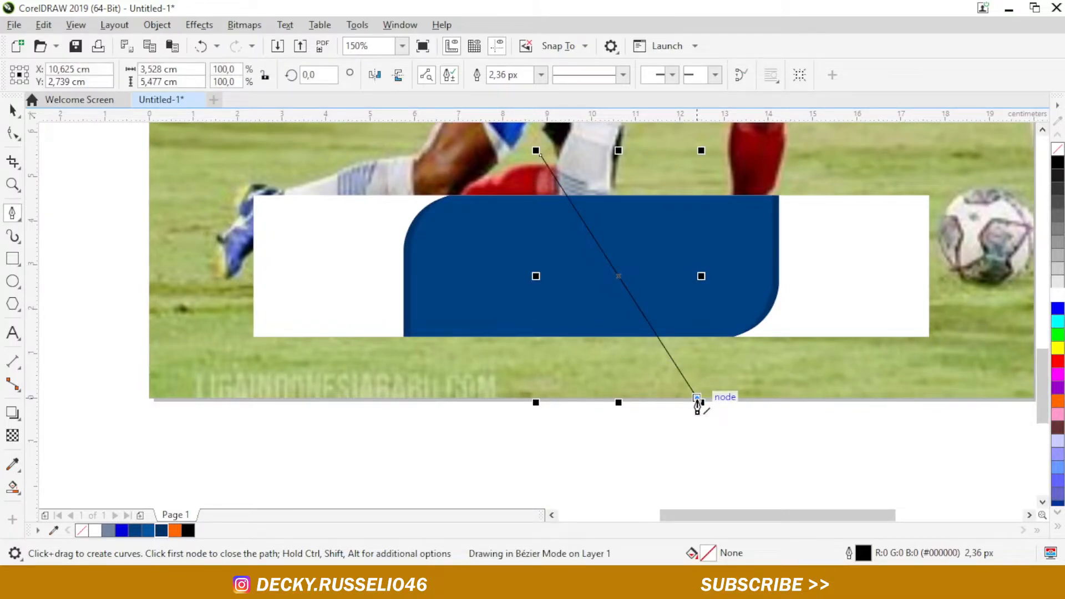
{"action": "left_click", "coordinate": [922, 385]}
{"action": "left_click", "coordinate": [979, 263]}
{"action": "left_click", "coordinate": [957, 151]}
{"action": "left_click", "coordinate": [542, 156]}
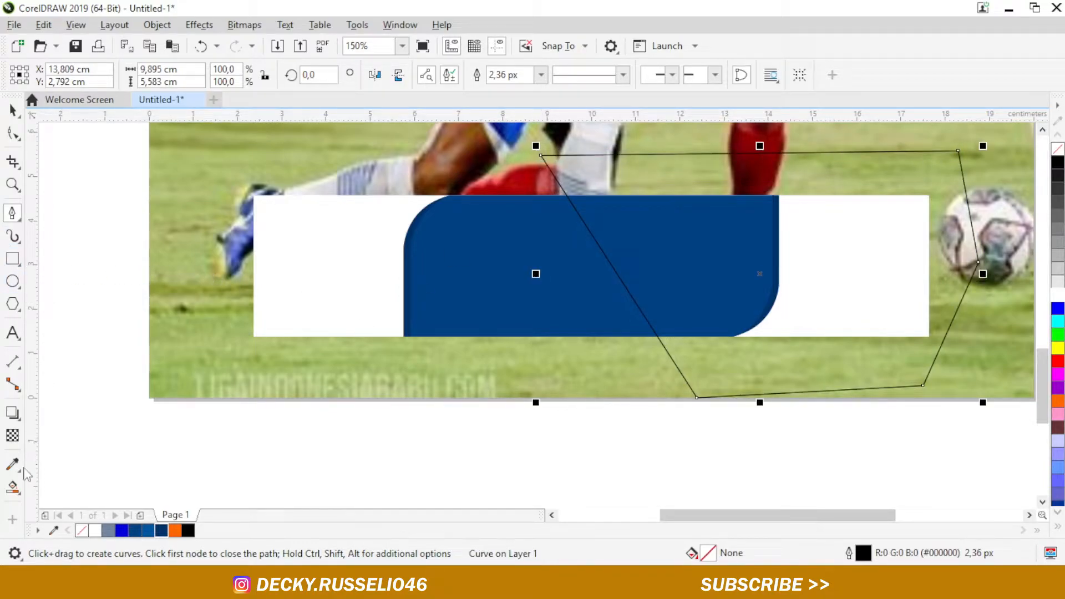
Step: Use Smart Fill to create a separate piece where the five-sided outline overlaps the blue shape
{"action": "left_click", "coordinate": [15, 496]}
{"action": "left_click", "coordinate": [58, 509]}
{"action": "left_click", "coordinate": [679, 271]}
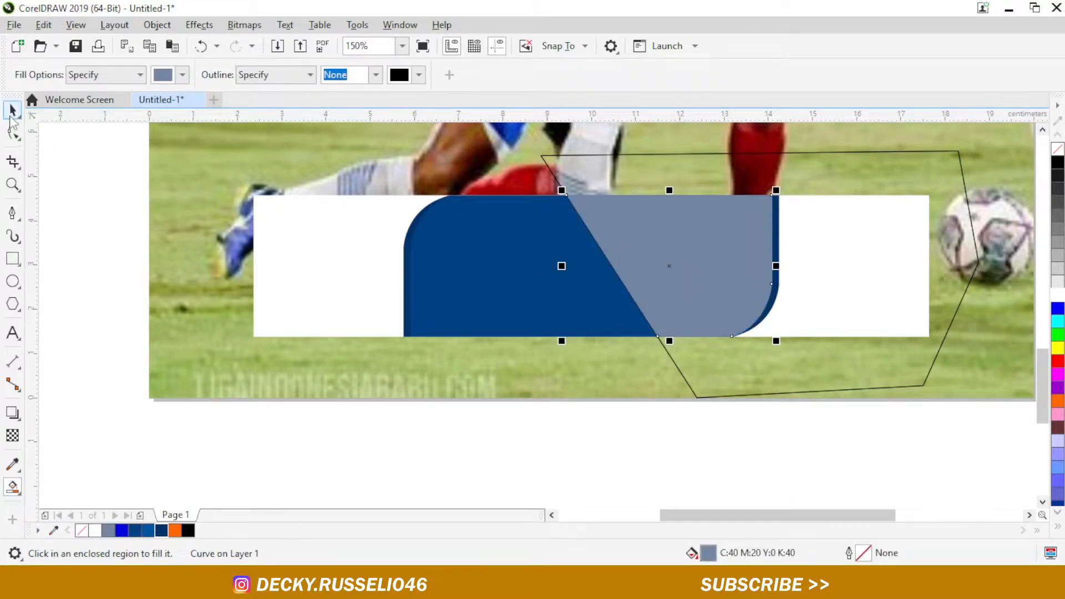
Step: Delete the five-sided outline and fill the overlap piece with the lighter blue #01559E
{"action": "left_click", "coordinate": [12, 111]}
{"action": "left_click", "coordinate": [832, 158]}
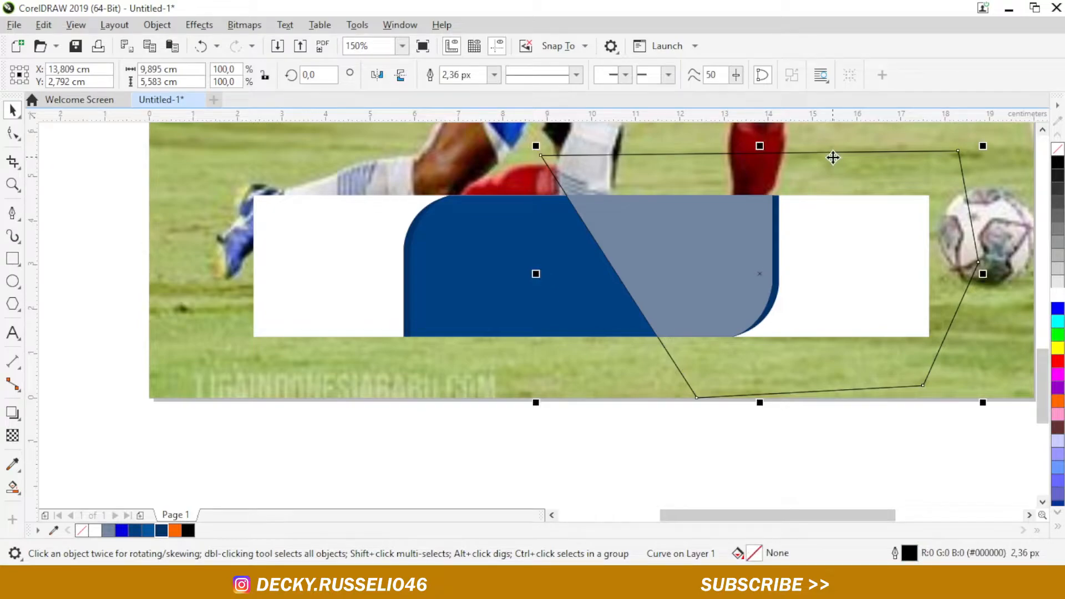
{"action": "key", "text": "Delete"}
{"action": "left_click", "coordinate": [698, 235]}
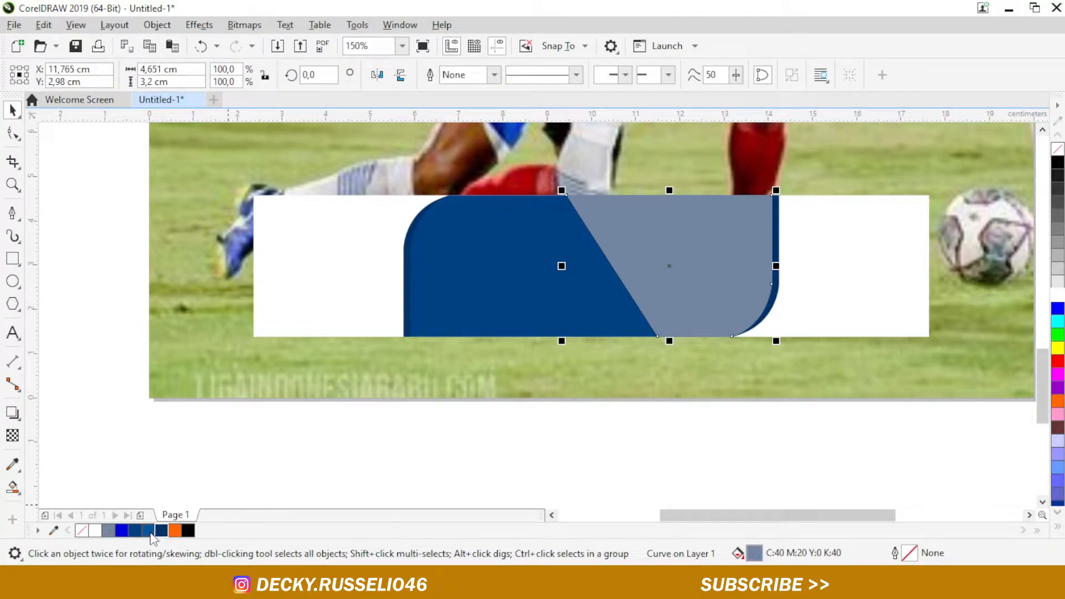
{"action": "left_click", "coordinate": [150, 531]}
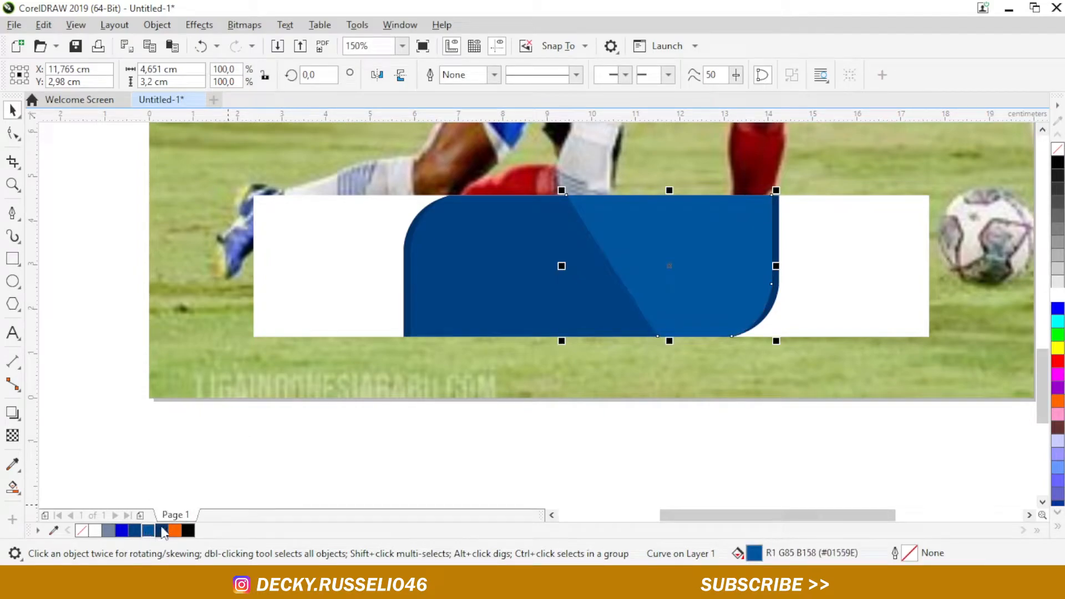
Step: Draw a thin Pen triangle about 1.73 × 2.05 cm, running diagonally from the lighter blue area to its rounded lower corner
{"action": "left_click", "coordinate": [405, 426]}
{"action": "left_click", "coordinate": [703, 281]}
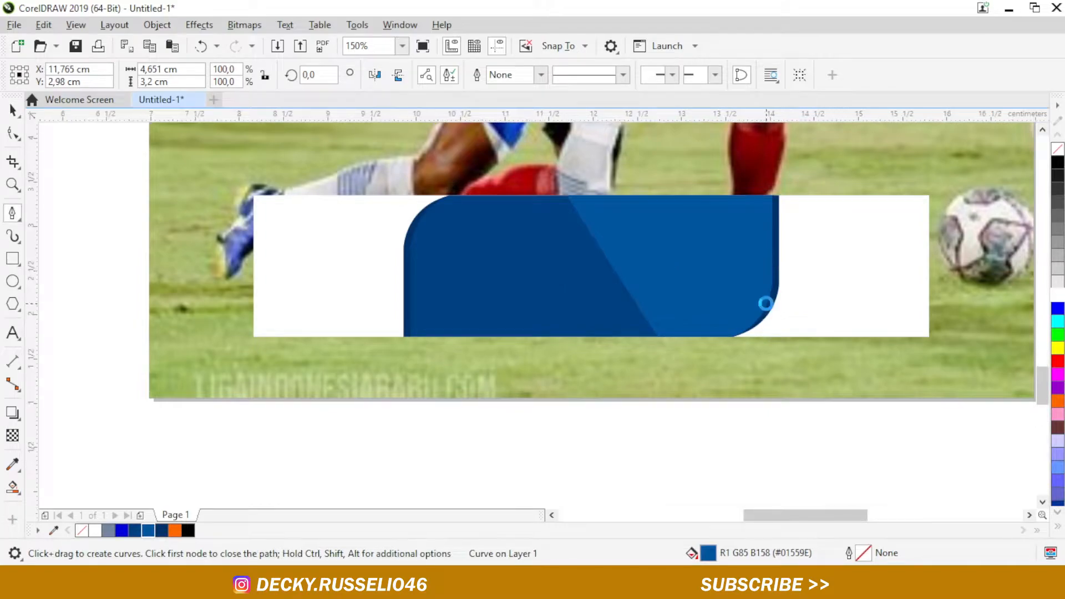
{"action": "scroll", "coordinate": [763, 305], "scroll_direction": "up", "scroll_amount": 2}
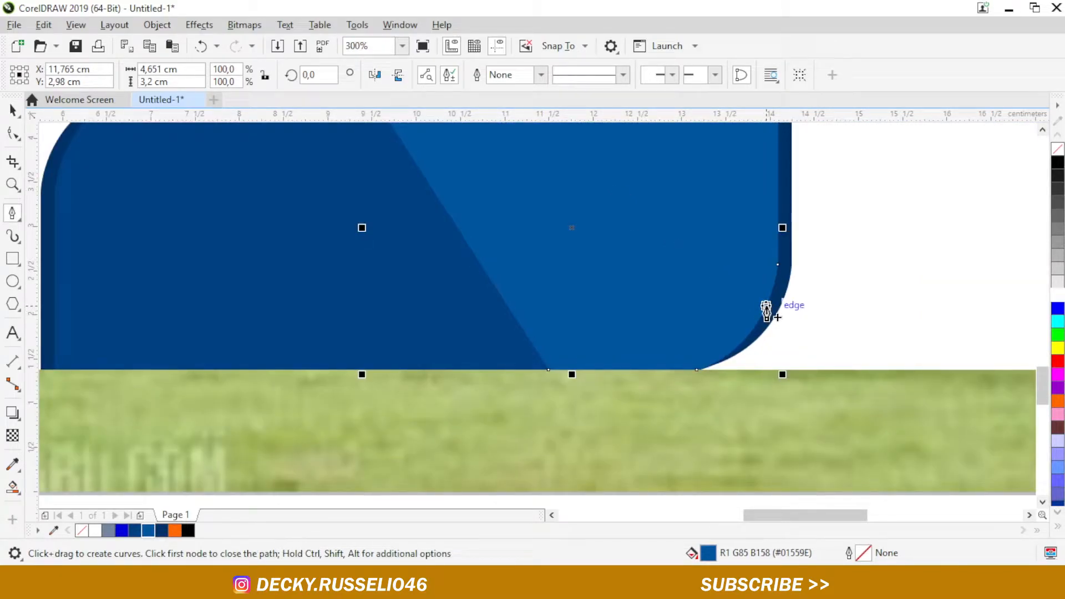
{"action": "key", "text": "F10"}
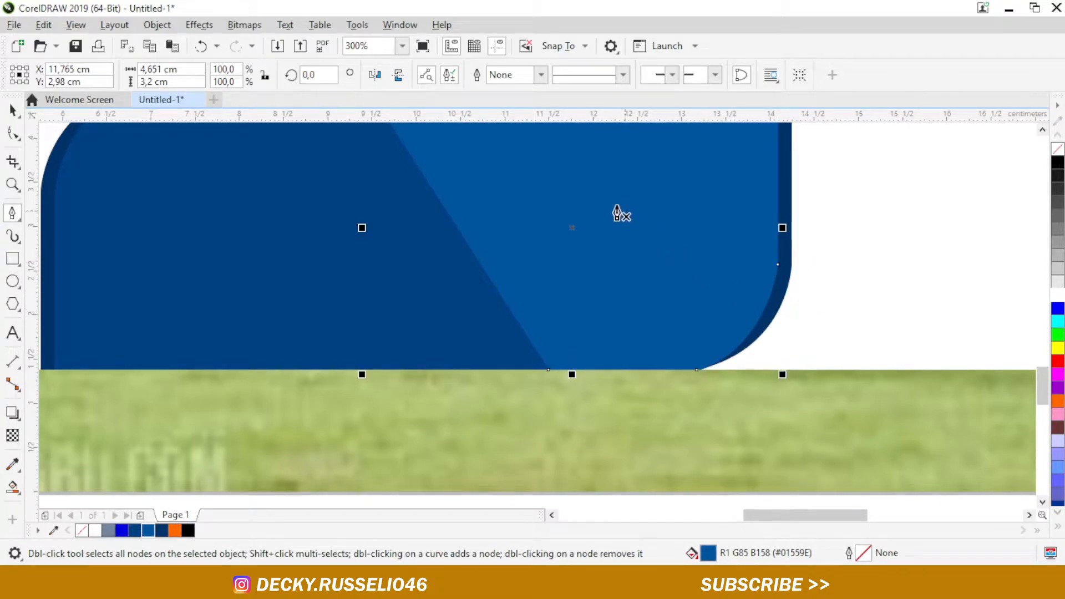
{"action": "scroll", "coordinate": [618, 215], "scroll_direction": "down", "scroll_amount": 2}
{"action": "scroll", "coordinate": [614, 257], "scroll_direction": "up", "scroll_amount": 2}
{"action": "left_click", "coordinate": [599, 194]}
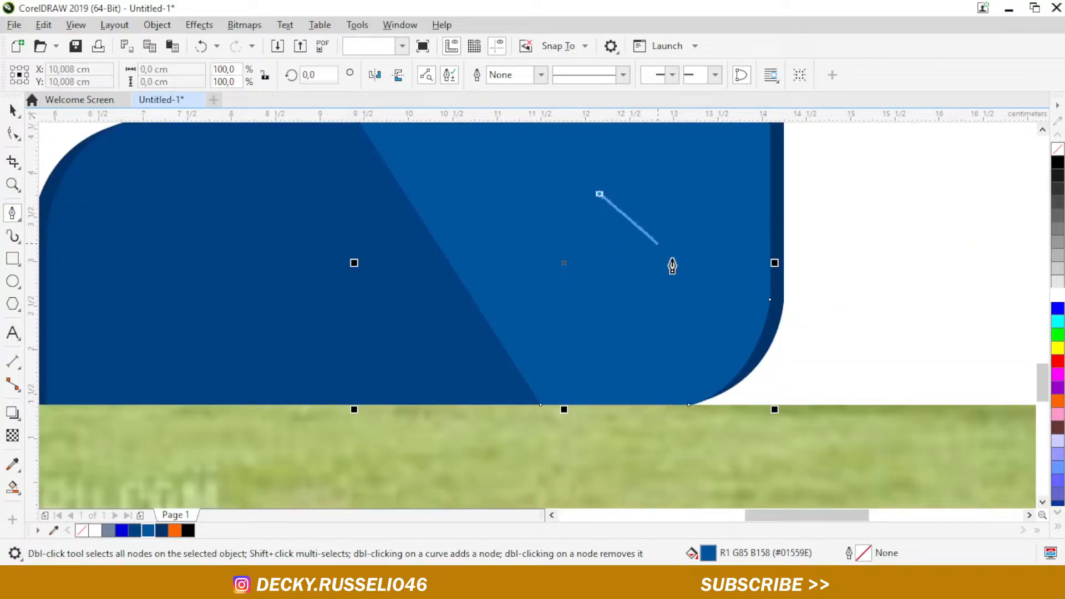
{"action": "left_click", "coordinate": [752, 355]}
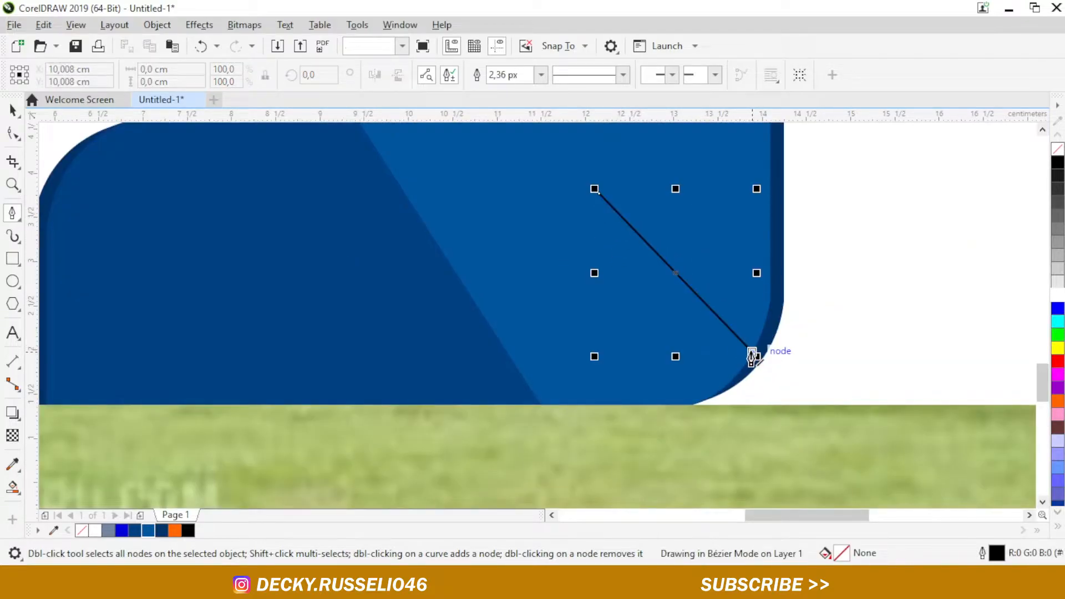
{"action": "scroll", "coordinate": [740, 384], "scroll_direction": "up", "scroll_amount": 2}
{"action": "left_click_drag", "start_coordinate": [731, 371], "coordinate": [718, 379]}
{"action": "double_click", "coordinate": [730, 372]}
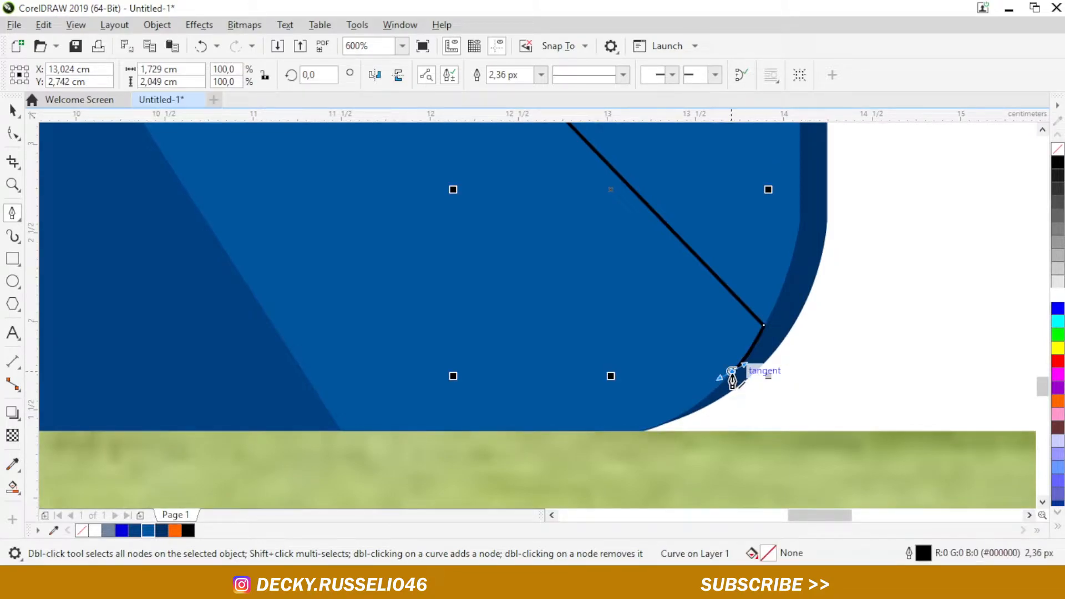
{"action": "left_click", "coordinate": [732, 371]}
{"action": "scroll", "coordinate": [730, 372], "scroll_direction": "down", "scroll_amount": 2}
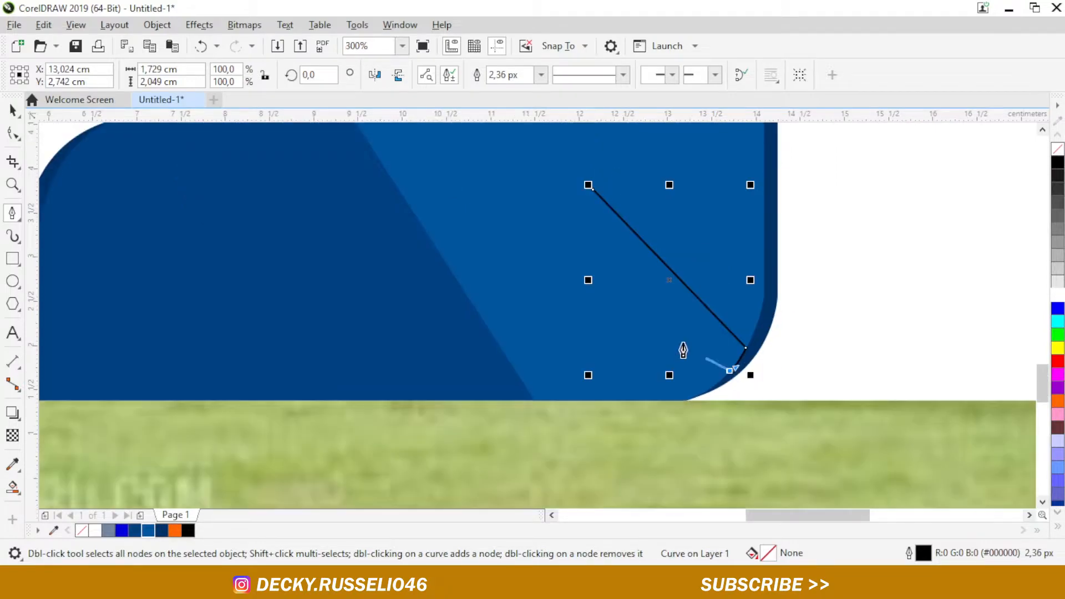
{"action": "left_click", "coordinate": [589, 189]}
Step: Shift the thin triangle's upper tip node slightly left and down, making the triangle about 1.88 × 2 cm
{"action": "key", "text": "F10"}
{"action": "scroll", "coordinate": [631, 333], "scroll_direction": "down", "scroll_amount": 2}
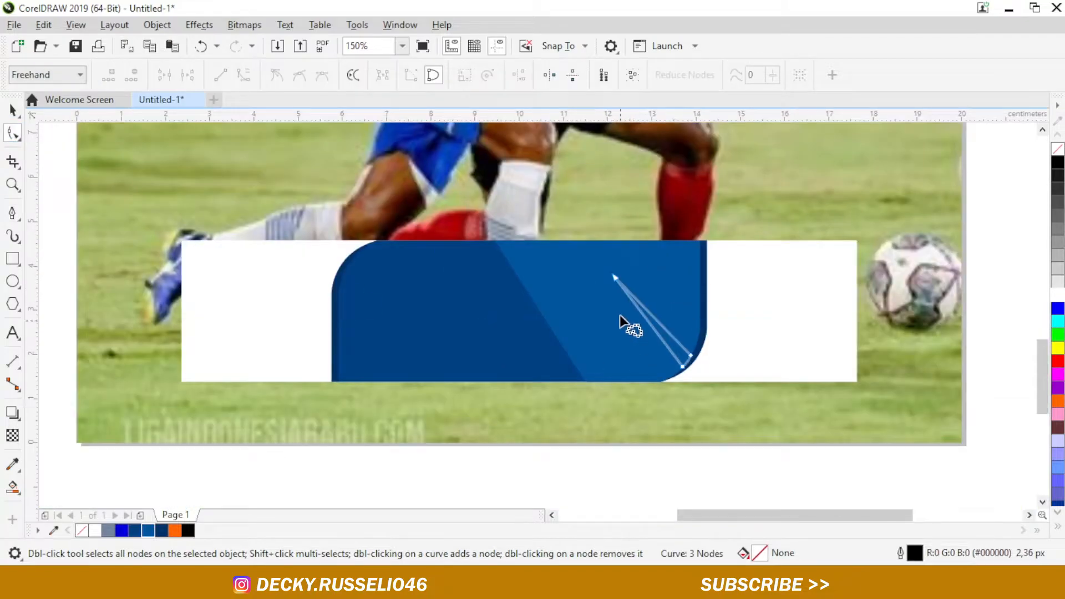
{"action": "scroll", "coordinate": [623, 297], "scroll_direction": "up", "scroll_amount": 2}
{"action": "left_click_drag", "start_coordinate": [617, 282], "coordinate": [604, 287]}
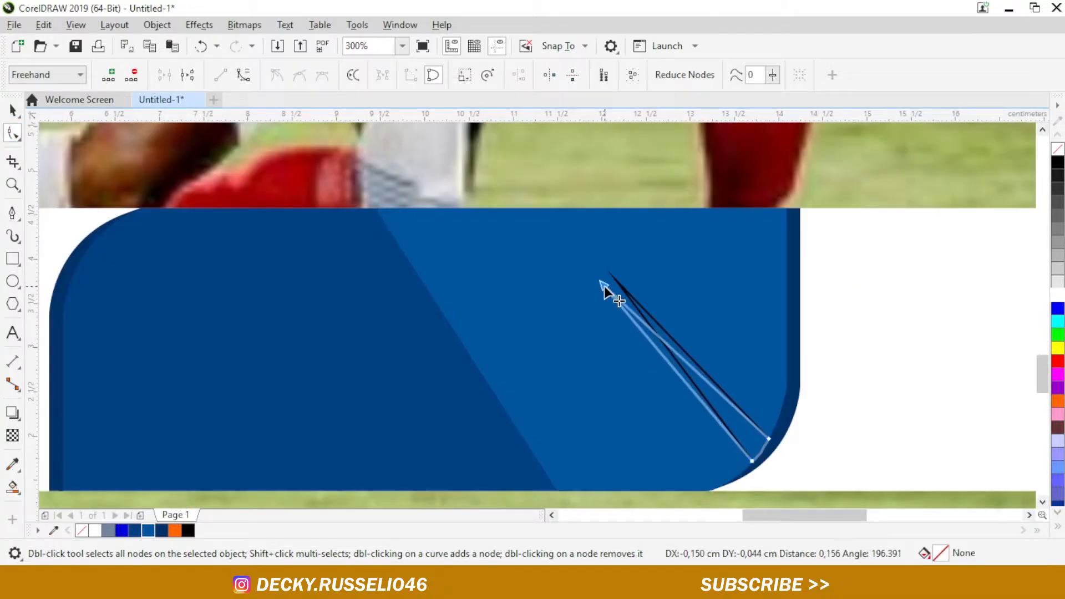
{"action": "scroll", "coordinate": [521, 312], "scroll_direction": "down", "scroll_amount": 2}
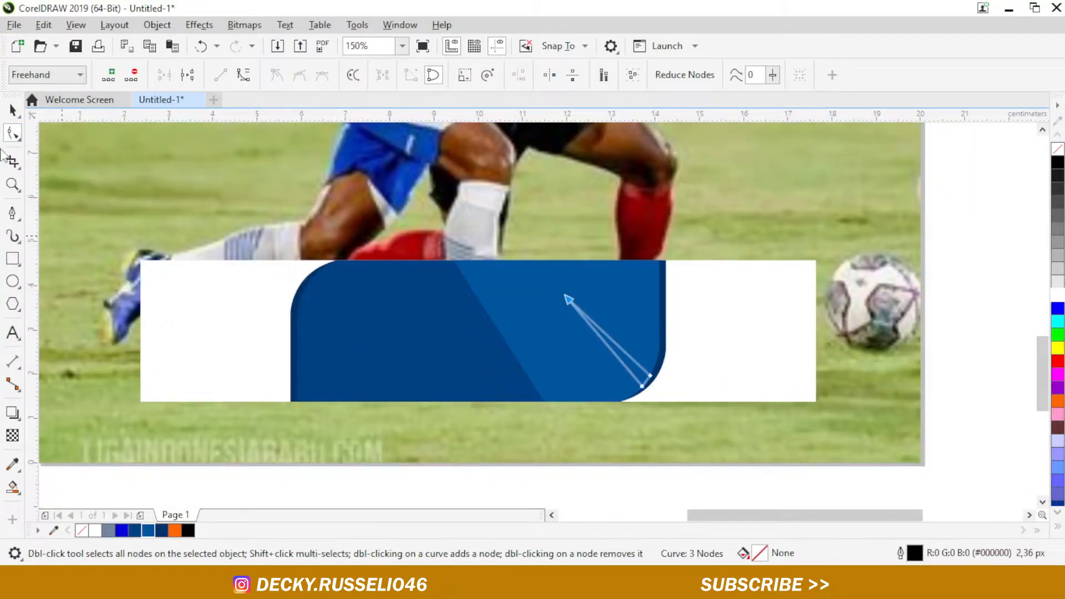
Step: Fill the thin triangle with the dark blue #003268 and set its outline to None
{"action": "left_click", "coordinate": [13, 111]}
{"action": "left_click", "coordinate": [161, 531]}
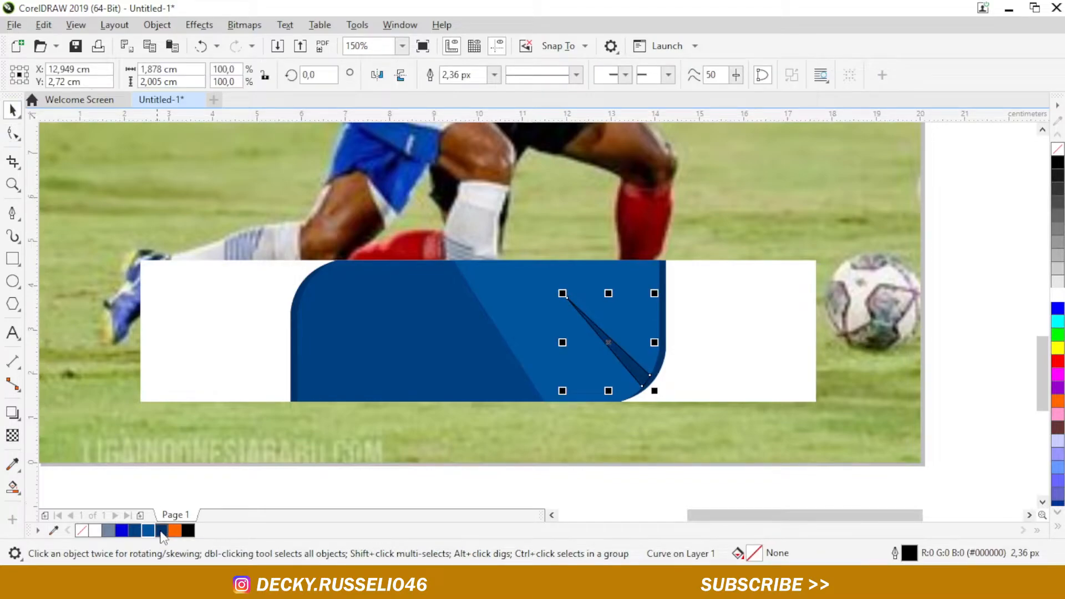
{"action": "left_click", "coordinate": [494, 75]}
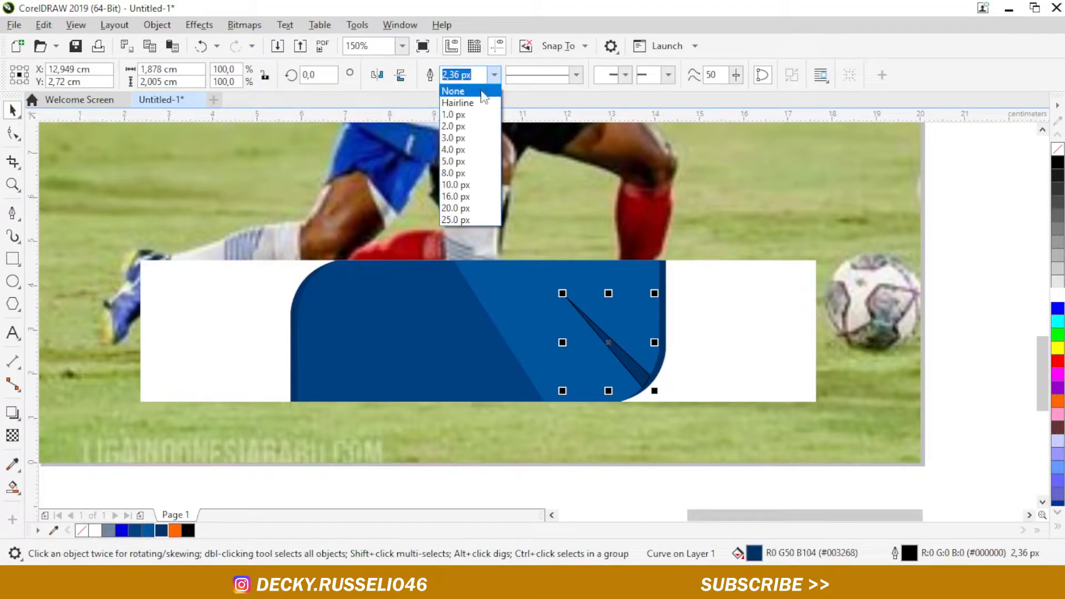
{"action": "left_click", "coordinate": [452, 88]}
{"action": "scroll", "coordinate": [525, 334], "scroll_direction": "down", "scroll_amount": 2}
{"action": "left_click", "coordinate": [851, 339]}
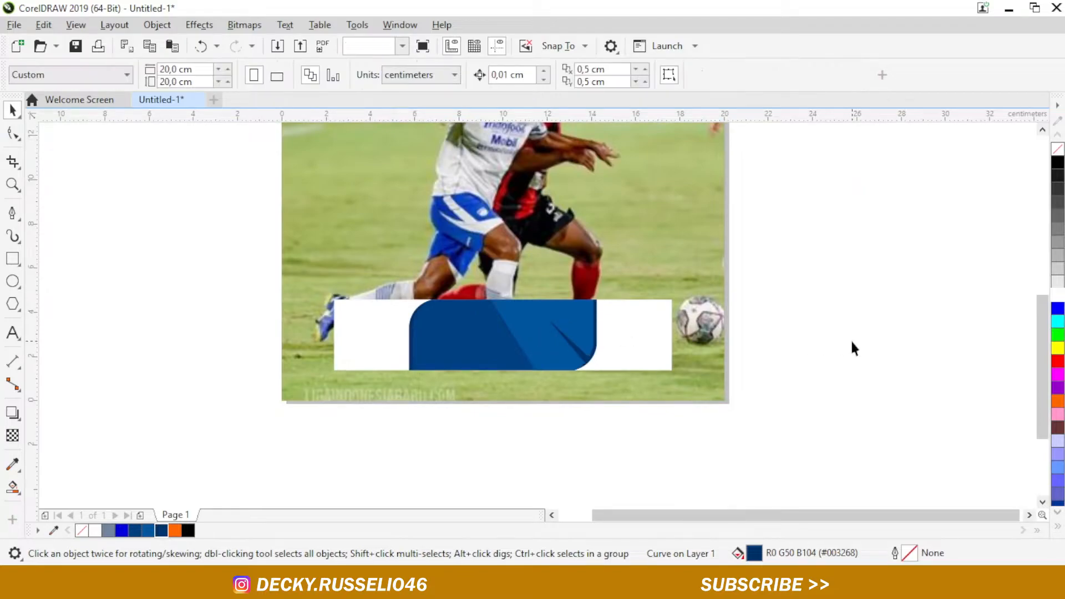
Step: Group all the blue pieces in the middle of the white bar
{"action": "scroll", "coordinate": [367, 375], "scroll_direction": "down", "scroll_amount": 2}
{"action": "scroll", "coordinate": [377, 388], "scroll_direction": "up", "scroll_amount": 2}
{"action": "scroll", "coordinate": [371, 355], "scroll_direction": "down", "scroll_amount": 2}
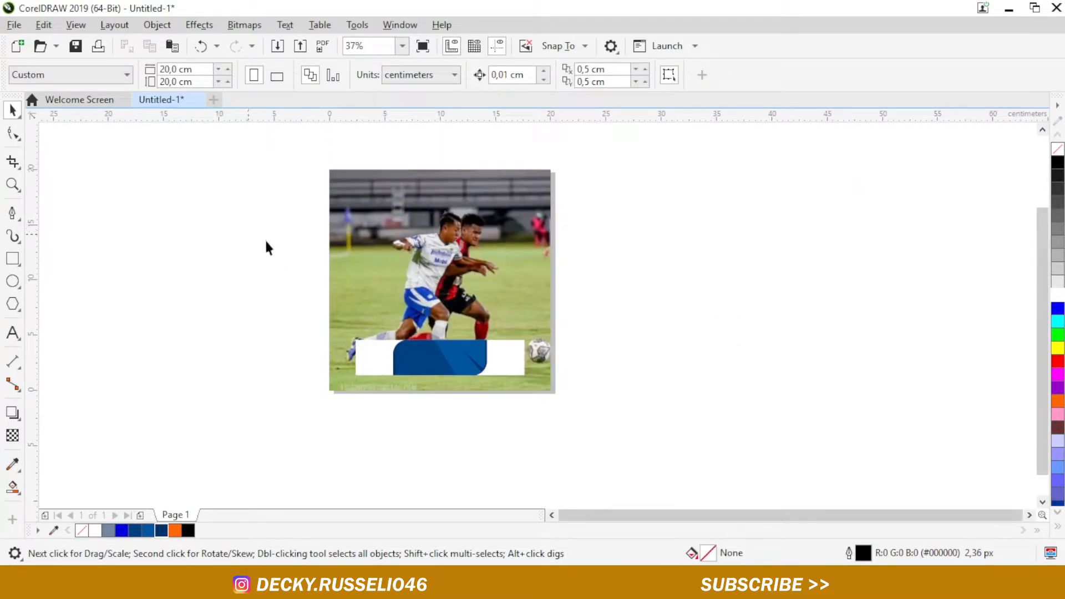
{"action": "scroll", "coordinate": [314, 349], "scroll_direction": "up", "scroll_amount": 2}
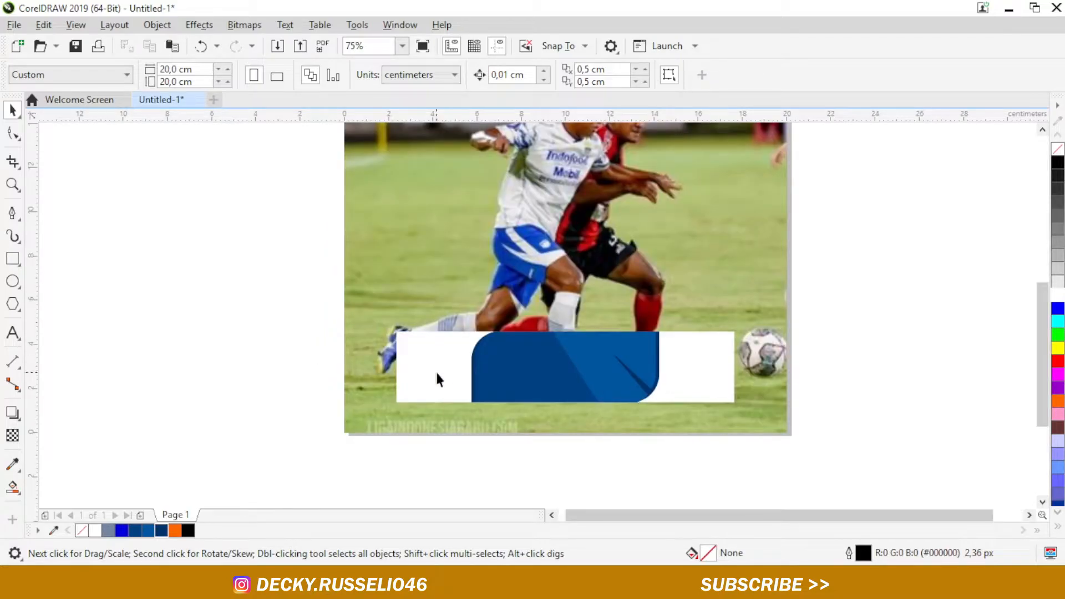
{"action": "left_click_drag", "start_coordinate": [667, 455], "coordinate": [453, 316]}
{"action": "right_click", "coordinate": [518, 363]}
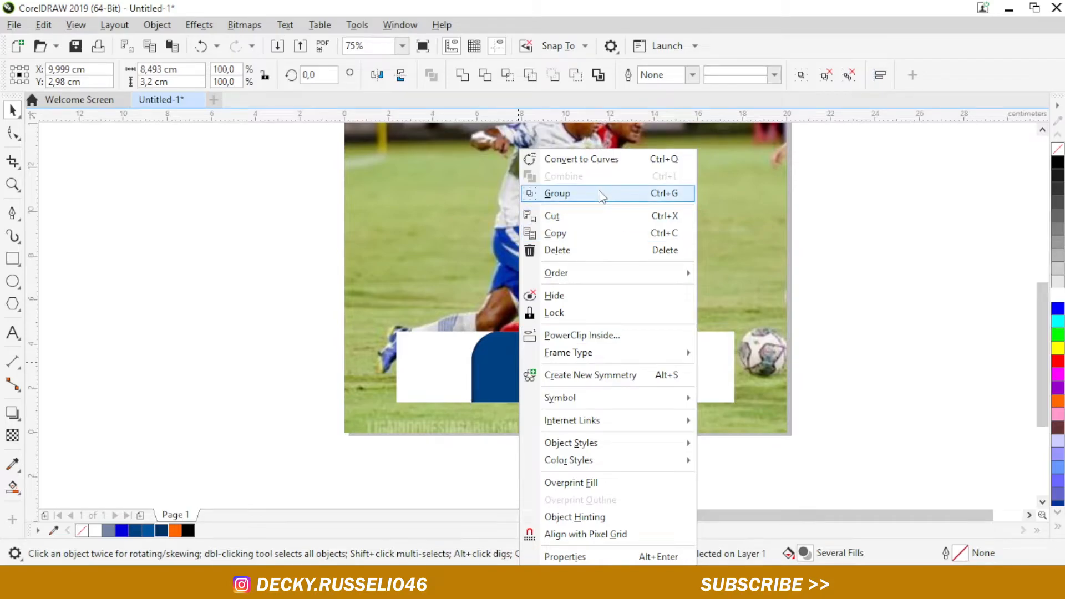
{"action": "left_click", "coordinate": [601, 195]}
Step: Widen the blue group on both sides to about 9.56 cm, keeping its height
{"action": "scroll", "coordinate": [663, 374], "scroll_direction": "up", "scroll_amount": 2}
{"action": "left_click_drag", "start_coordinate": [670, 350], "coordinate": [693, 350]}
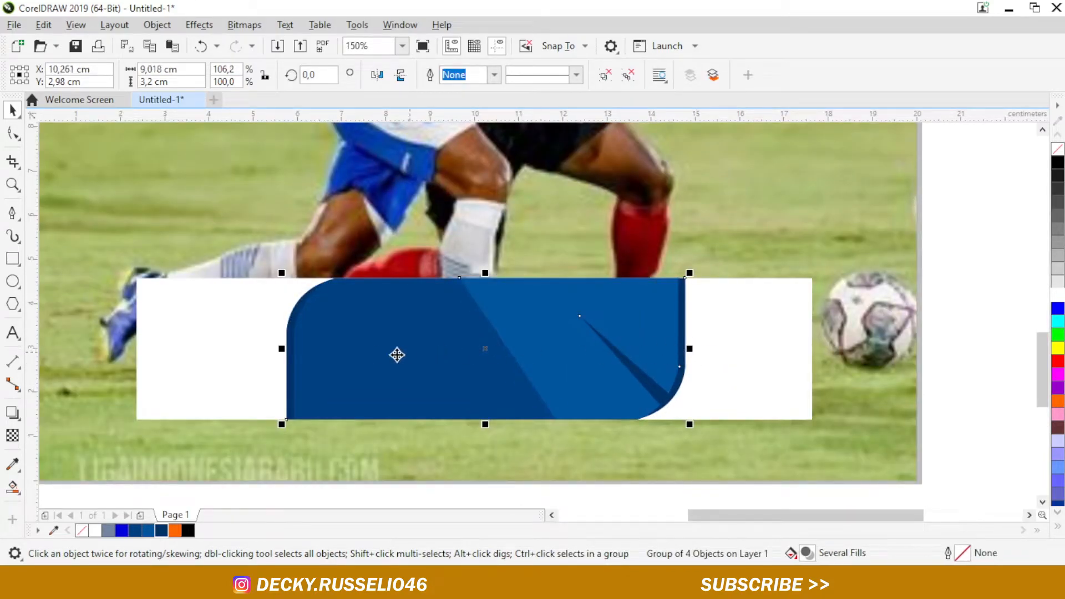
{"action": "left_click_drag", "start_coordinate": [281, 350], "coordinate": [259, 348]}
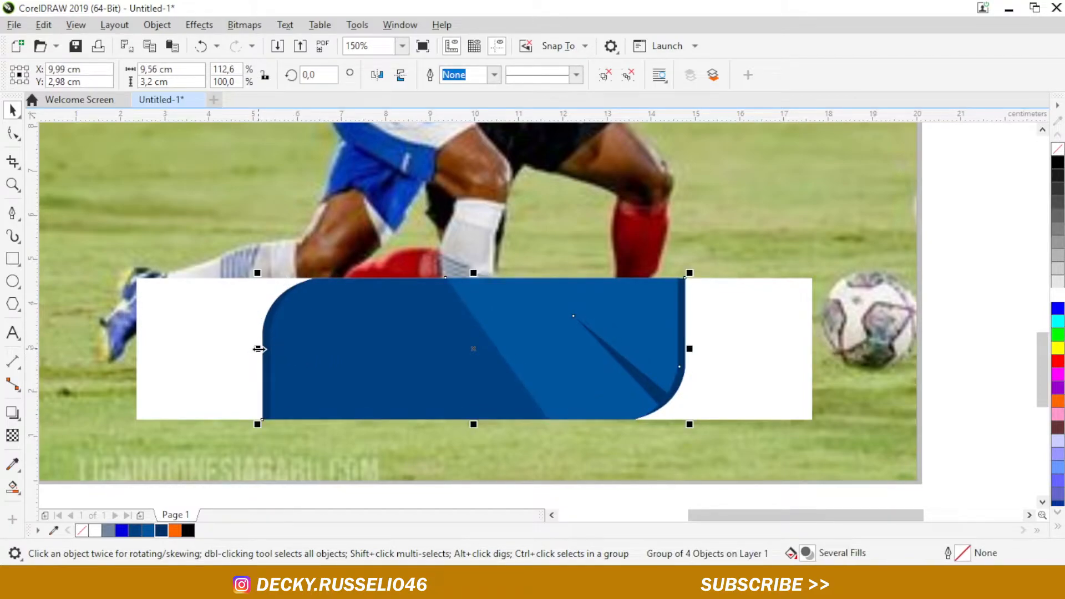
Step: Center the blue group and the white bar on the page
{"action": "scroll", "coordinate": [258, 349], "scroll_direction": "down", "scroll_amount": 2}
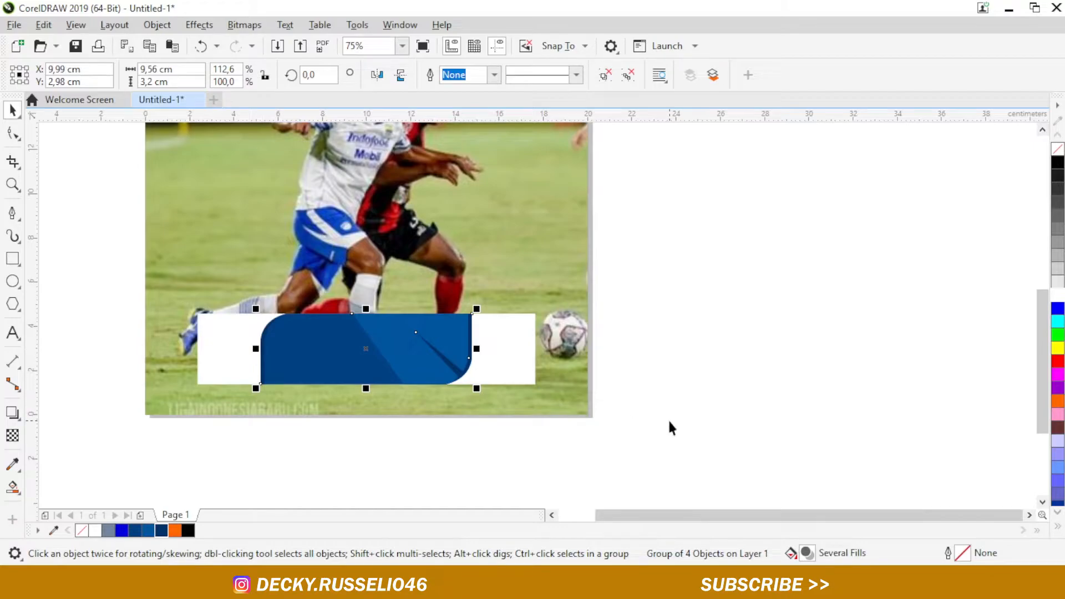
{"action": "key", "text": "p"}
{"action": "left_click", "coordinate": [516, 356]}
{"action": "key", "text": "p"}
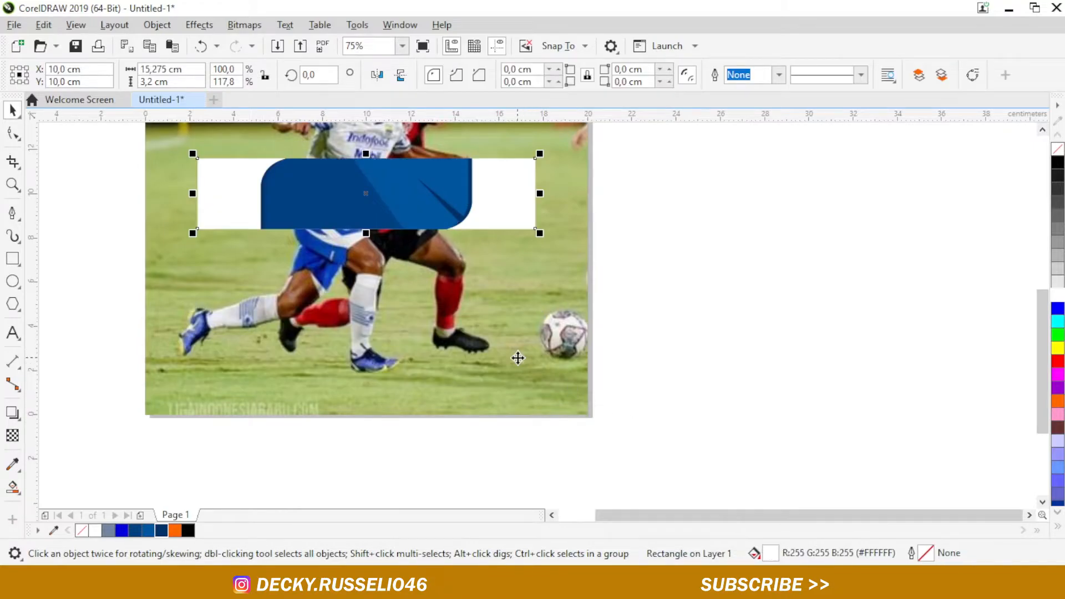
{"action": "left_click", "coordinate": [773, 361]}
Step: Group the white bar with the blue group into one scoreboard
{"action": "scroll", "coordinate": [706, 387], "scroll_direction": "down", "scroll_amount": 2}
{"action": "scroll", "coordinate": [618, 314], "scroll_direction": "up", "scroll_amount": 2}
{"action": "left_click_drag", "start_coordinate": [167, 197], "coordinate": [746, 340]}
{"action": "scroll", "coordinate": [525, 284], "scroll_direction": "down", "scroll_amount": 2}
{"action": "right_click", "coordinate": [523, 283]}
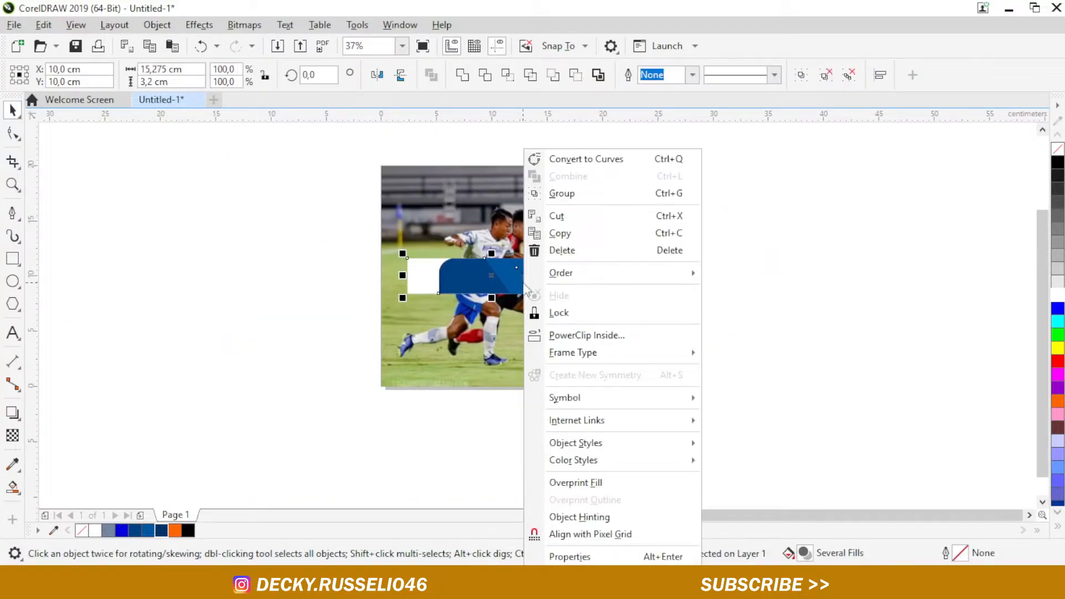
{"action": "left_click", "coordinate": [565, 194]}
Step: Move the scoreboard group straight down to the lower part of the photo, at Y about 3.26 cm
{"action": "scroll", "coordinate": [494, 276], "scroll_direction": "up", "scroll_amount": 2}
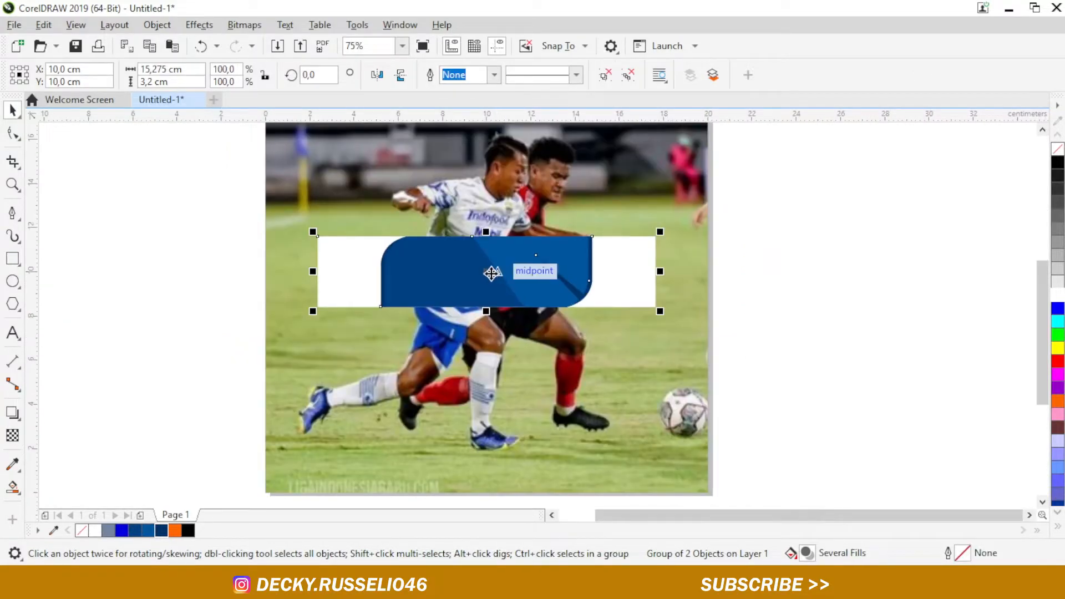
{"action": "left_click_drag", "start_coordinate": [492, 274], "coordinate": [491, 421]}
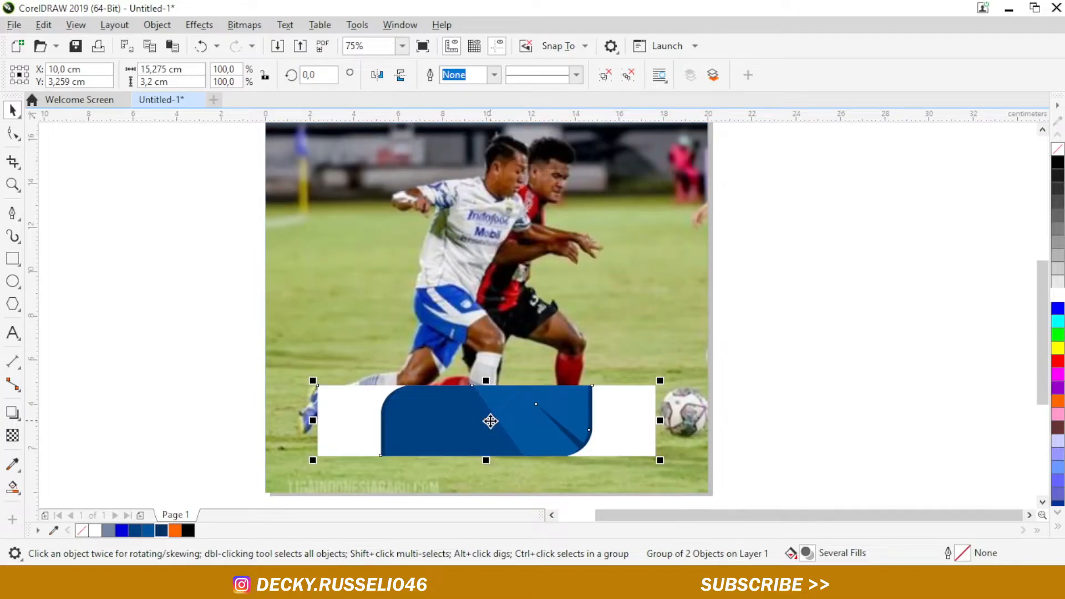
{"action": "left_click", "coordinate": [820, 354]}
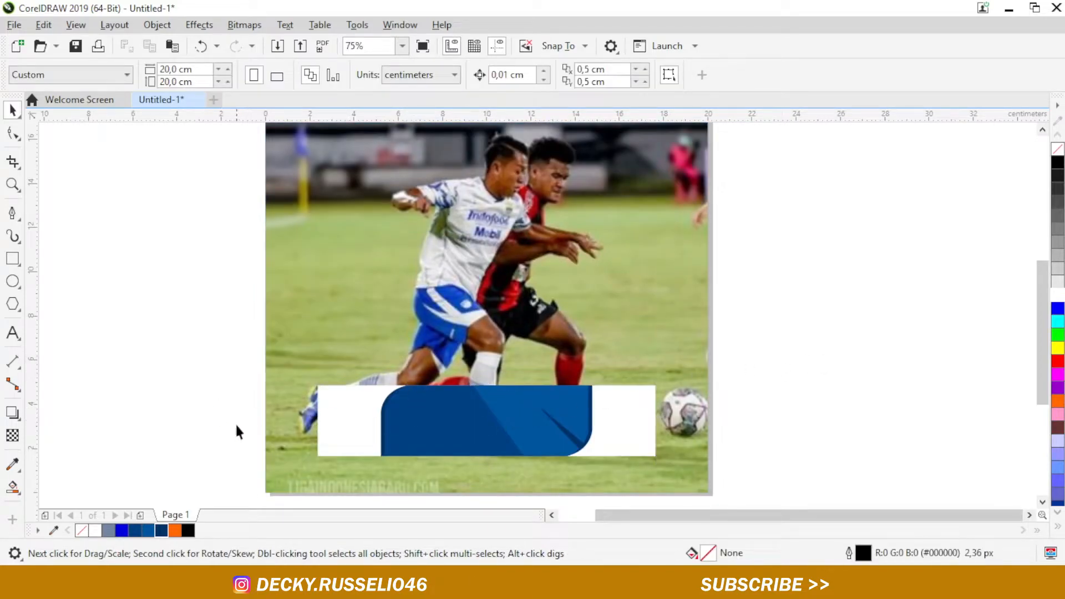
Step: Switch to the file explorer and bring the Persib and Persipura club logos into the drawing
{"action": "left_click", "coordinate": [208, 583]}
{"action": "left_click", "coordinate": [506, 122]}
{"action": "left_click", "coordinate": [591, 116], "text": "ctrl"}
{"action": "left_click_drag", "start_coordinate": [591, 116], "coordinate": [786, 372]}
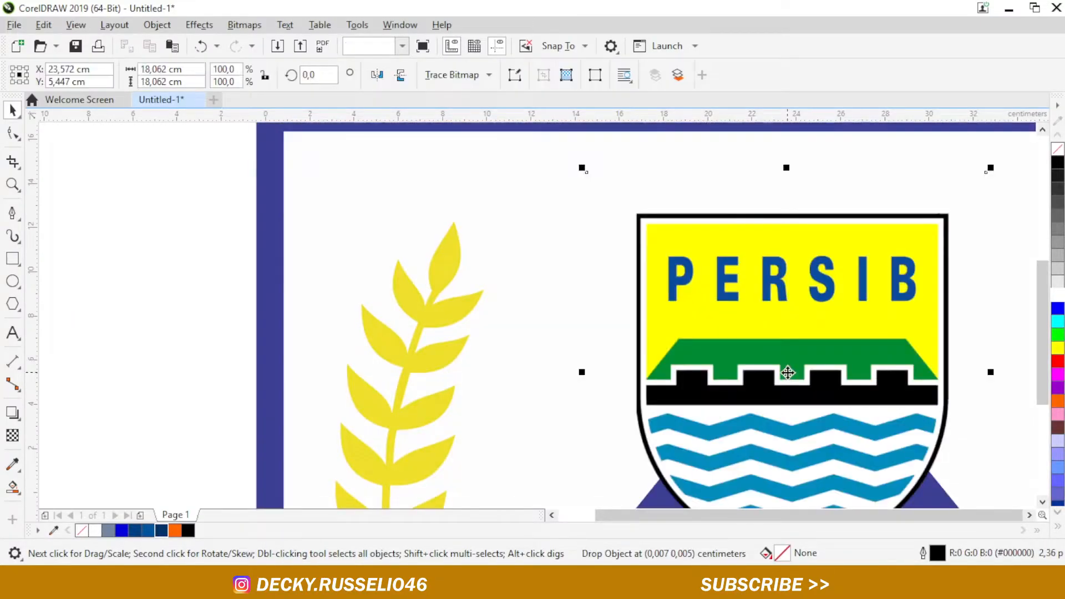
{"action": "scroll", "coordinate": [787, 372], "scroll_direction": "down", "scroll_amount": 3}
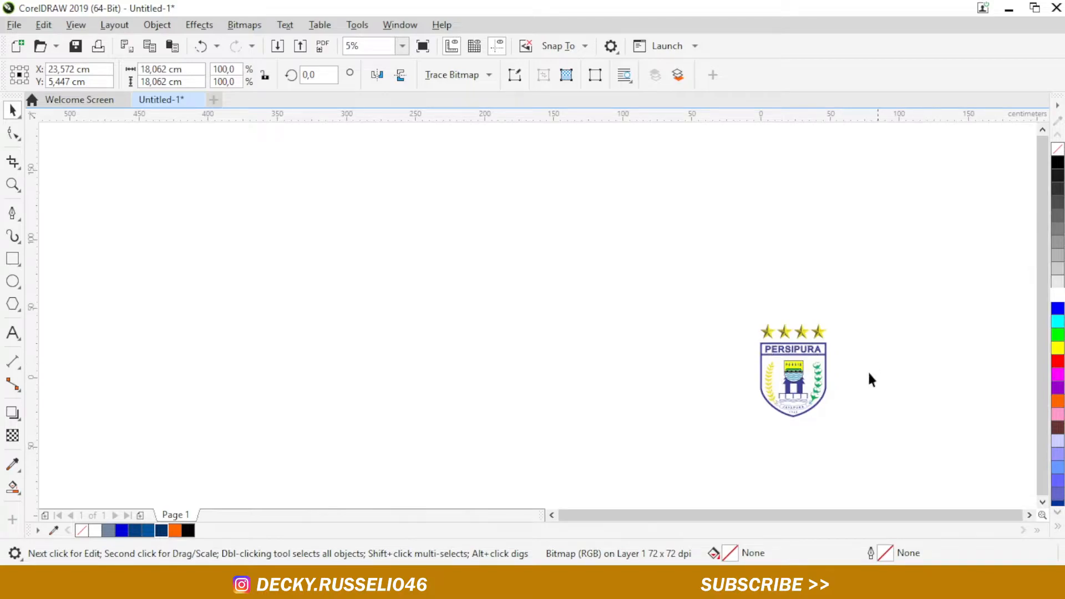
{"action": "left_click", "coordinate": [866, 371]}
Step: Move the two overlapping club logos apart
{"action": "scroll", "coordinate": [844, 385], "scroll_direction": "up", "scroll_amount": 1}
{"action": "left_click", "coordinate": [754, 350]}
{"action": "left_click_drag", "start_coordinate": [749, 353], "coordinate": [540, 357]}
Step: Shrink the Persipura logo to about 2.12 cm square and place it on the left end of the white bar
{"action": "left_click", "coordinate": [644, 262]}
{"action": "left_click_drag", "start_coordinate": [638, 252], "coordinate": [694, 341]}
{"action": "scroll", "coordinate": [688, 333], "scroll_direction": "up", "scroll_amount": 5}
{"action": "left_click_drag", "start_coordinate": [632, 245], "coordinate": [298, 399]}
Step: Enlarge the Persipura logo on the white bar to about 3.16 cm square
{"action": "scroll", "coordinate": [300, 395], "scroll_direction": "up", "scroll_amount": 2}
{"action": "scroll", "coordinate": [320, 382], "scroll_direction": "up", "scroll_amount": 1}
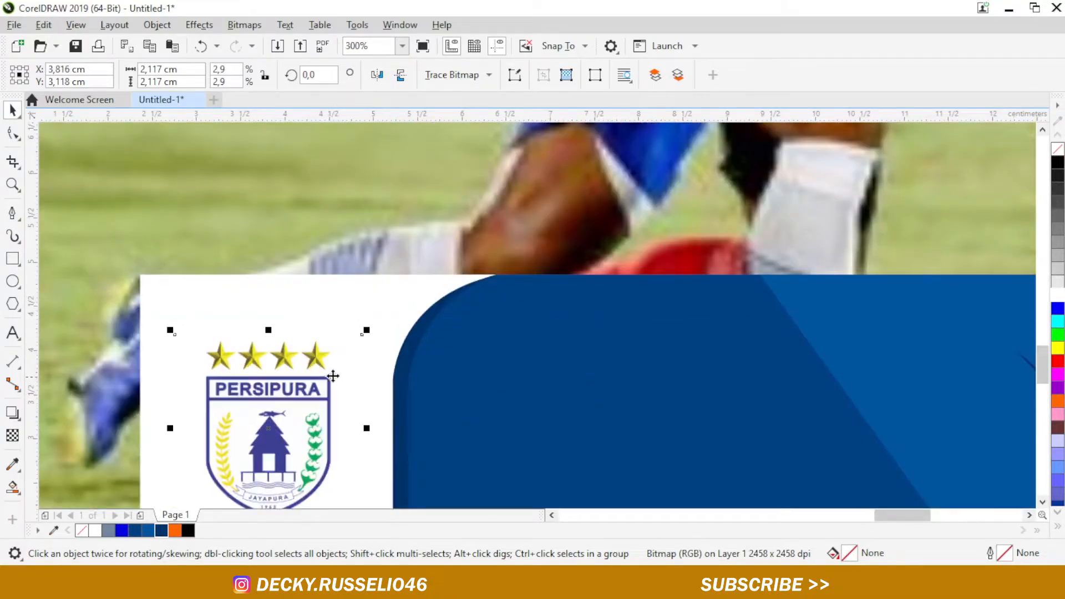
{"action": "left_click_drag", "start_coordinate": [368, 330], "coordinate": [414, 282]}
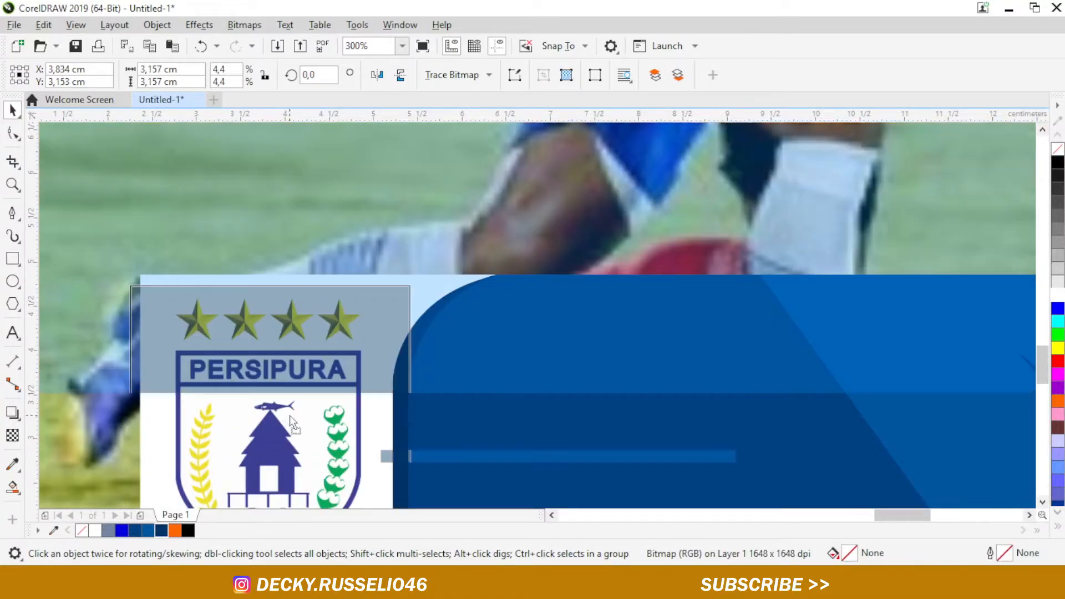
Step: Reduce the Persipura logo to about 2.61 cm square and shift it slightly up on the white bar
{"action": "scroll", "coordinate": [387, 380], "scroll_direction": "down", "scroll_amount": 1}
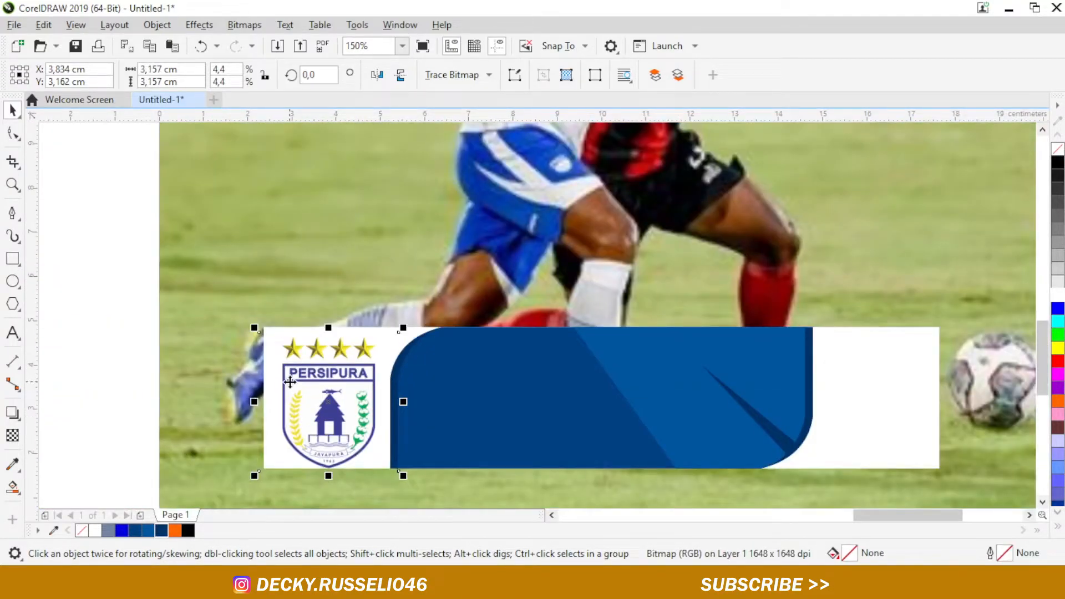
{"action": "scroll", "coordinate": [277, 368], "scroll_direction": "up", "scroll_amount": 1}
{"action": "left_click_drag", "start_coordinate": [236, 290], "coordinate": [250, 320]}
{"action": "left_click_drag", "start_coordinate": [373, 425], "coordinate": [372, 415]}
{"action": "scroll", "coordinate": [372, 415], "scroll_direction": "down", "scroll_amount": 1}
{"action": "scroll", "coordinate": [372, 415], "scroll_direction": "down", "scroll_amount": 3}
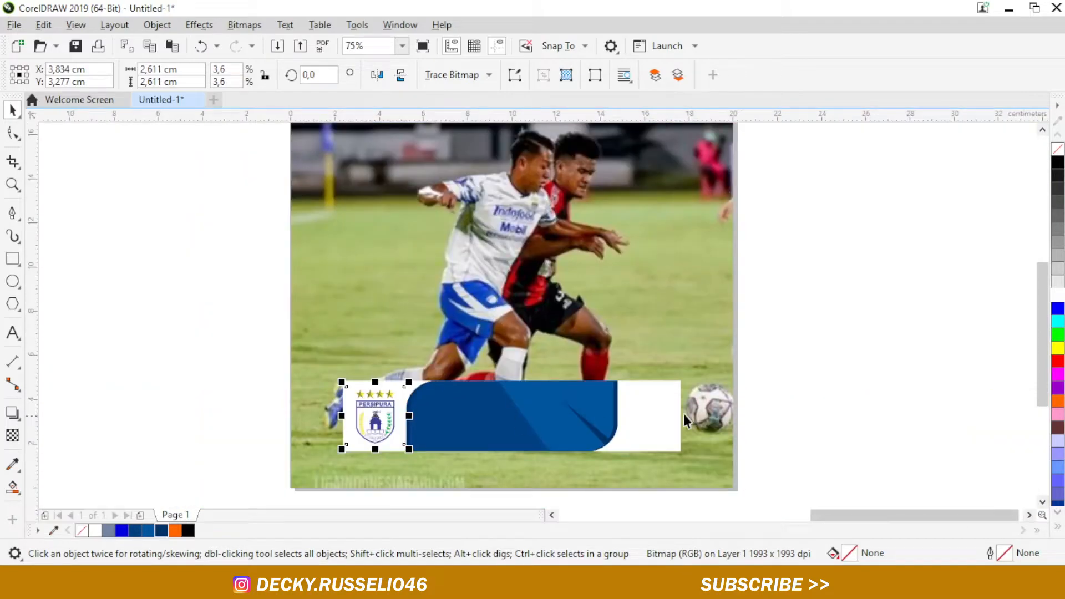
{"action": "left_click", "coordinate": [830, 407]}
Step: Shrink the Persib logo to about 2.82 cm square and place it on the empty right end of the white bar
{"action": "scroll", "coordinate": [832, 406], "scroll_direction": "down", "scroll_amount": 2}
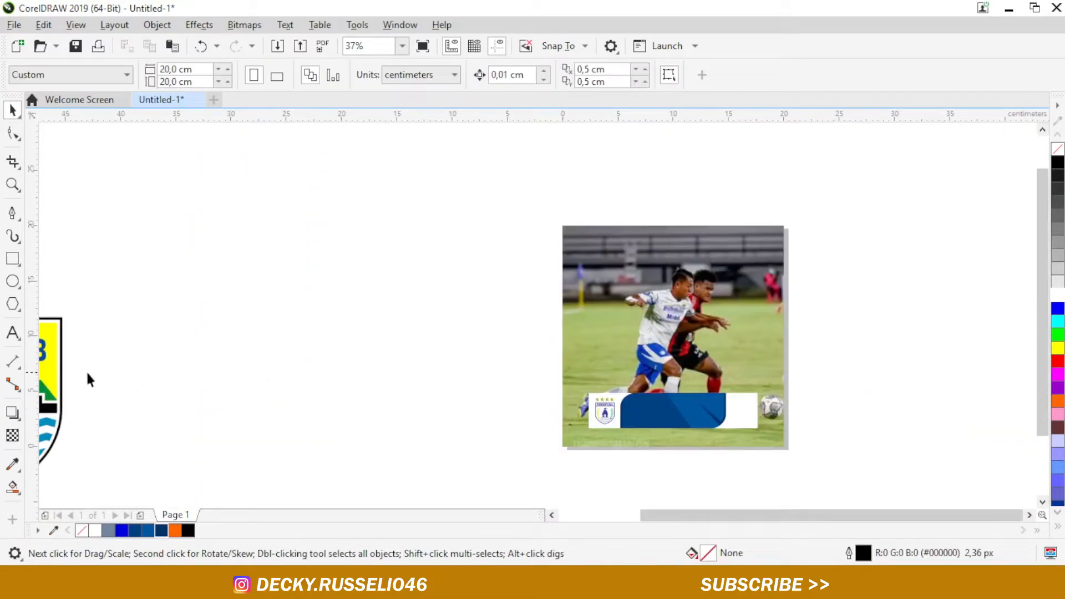
{"action": "left_click_drag", "start_coordinate": [59, 370], "coordinate": [905, 371]}
{"action": "left_click_drag", "start_coordinate": [722, 292], "coordinate": [803, 405]}
{"action": "scroll", "coordinate": [805, 407], "scroll_direction": "up", "scroll_amount": 2}
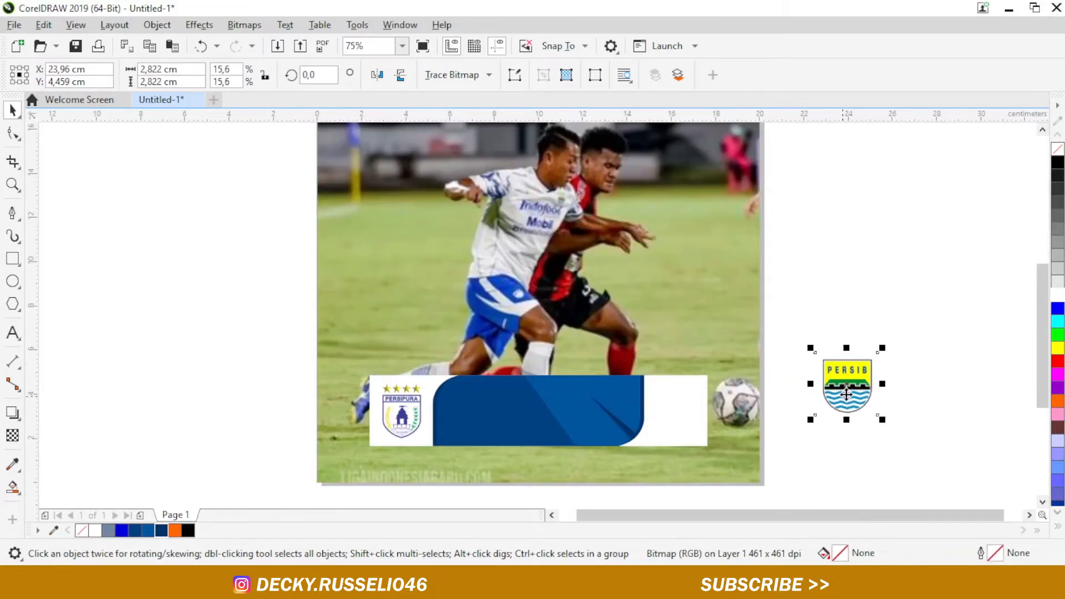
{"action": "left_click_drag", "start_coordinate": [710, 421], "coordinate": [680, 415]}
{"action": "scroll", "coordinate": [682, 415], "scroll_direction": "up", "scroll_amount": 2}
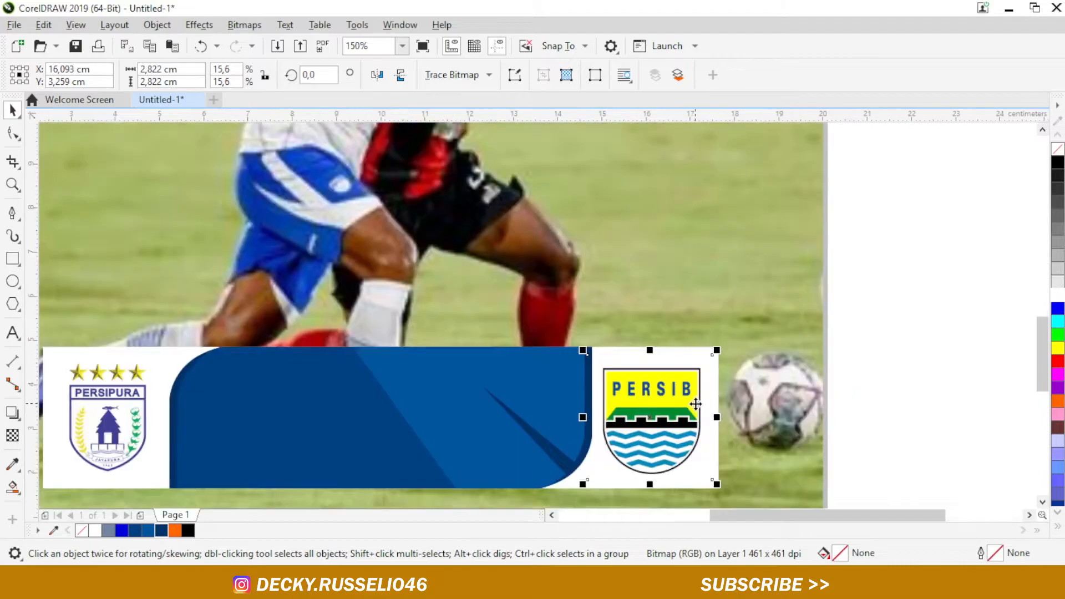
Step: Resize the Persib logo on the white bar to about 2.61 cm square
{"action": "left_click_drag", "start_coordinate": [581, 349], "coordinate": [592, 361]}
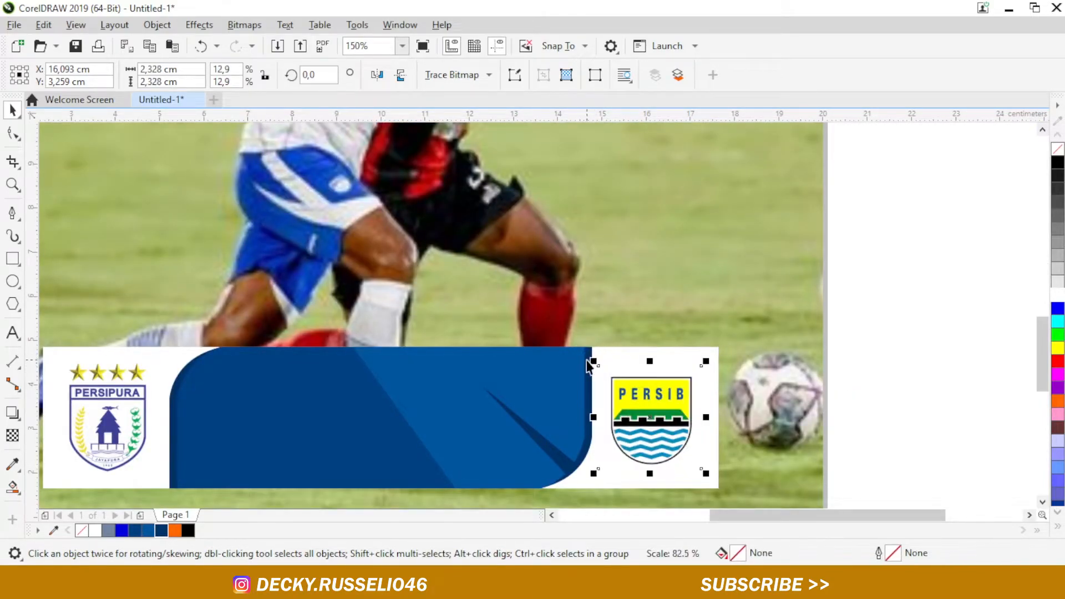
{"action": "left_click_drag", "start_coordinate": [704, 364], "coordinate": [710, 354]}
{"action": "left_click_drag", "start_coordinate": [650, 414], "coordinate": [654, 414]}
Step: Nudge the Persib logo slightly right and up to centre it on its white section, then deselect it
{"action": "key", "text": "Right"}
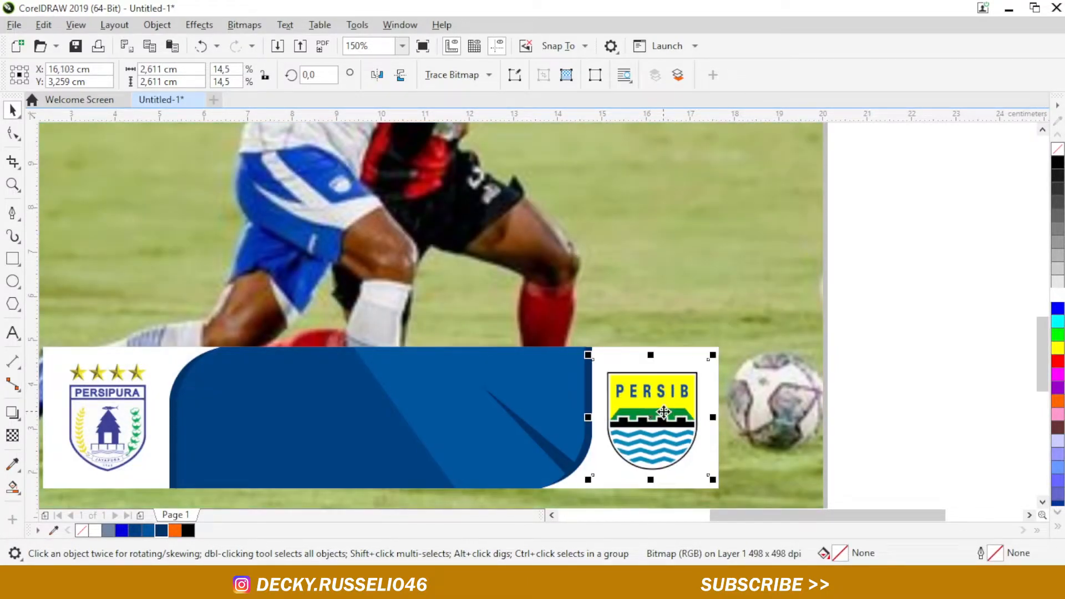
{"action": "key", "text": "Right"}
{"action": "key", "text": "Right"}
{"action": "key", "text": "Right"}
{"action": "key", "text": "Right"}
{"action": "key", "text": "Right"}
{"action": "key", "text": "Up"}
{"action": "key", "text": "Up"}
{"action": "key", "text": "Up"}
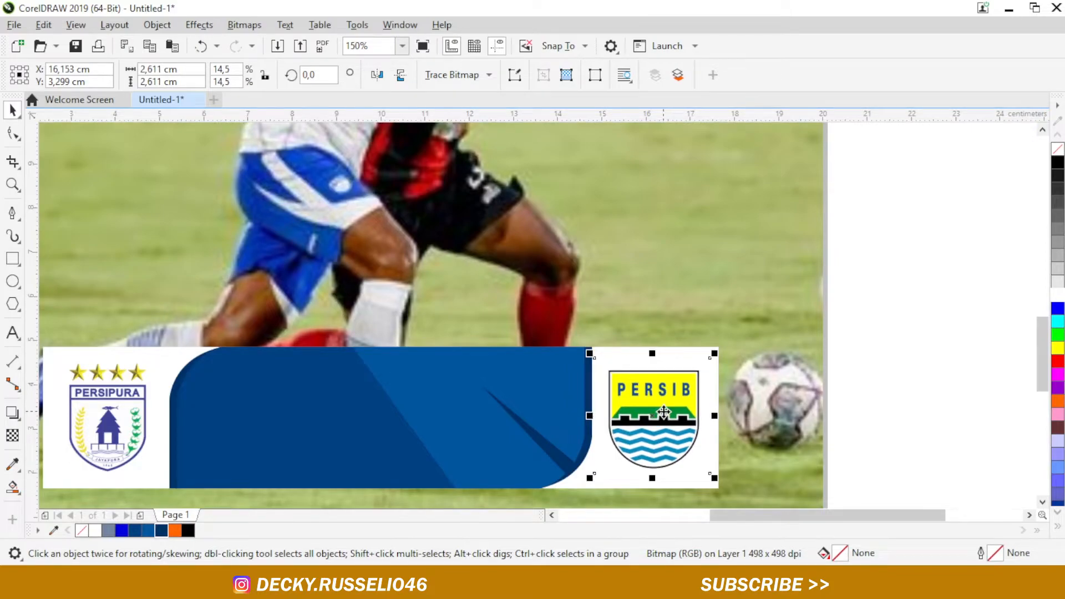
{"action": "left_click", "coordinate": [900, 376]}
Step: Add the artistic text "0 - 1" on the blue panel between the two logos
{"action": "scroll", "coordinate": [735, 384], "scroll_direction": "down", "scroll_amount": 2}
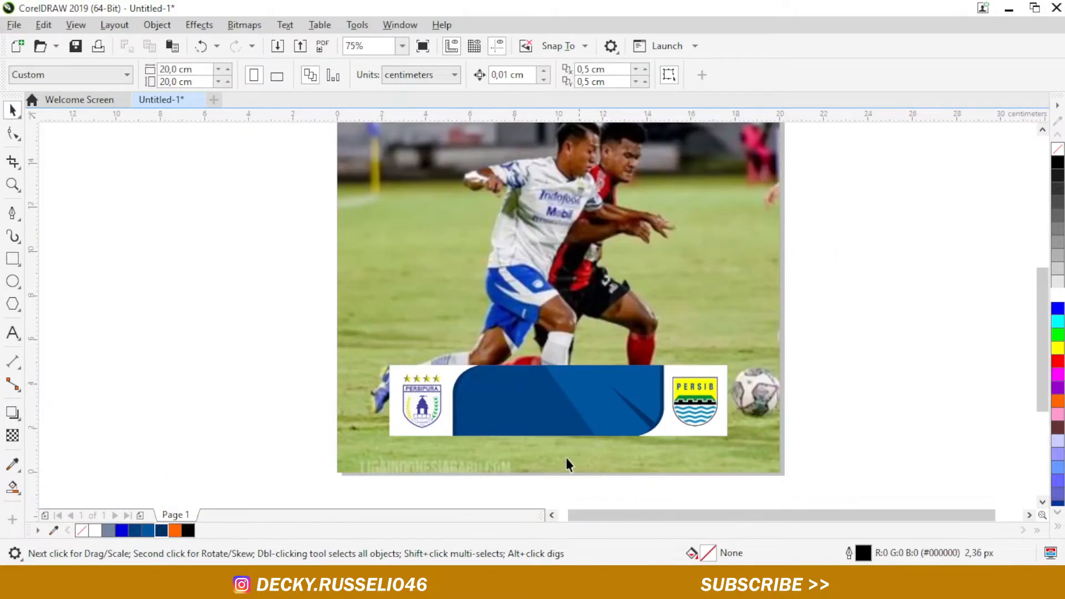
{"action": "scroll", "coordinate": [452, 447], "scroll_direction": "down", "scroll_amount": 2}
{"action": "scroll", "coordinate": [414, 416], "scroll_direction": "up", "scroll_amount": 2}
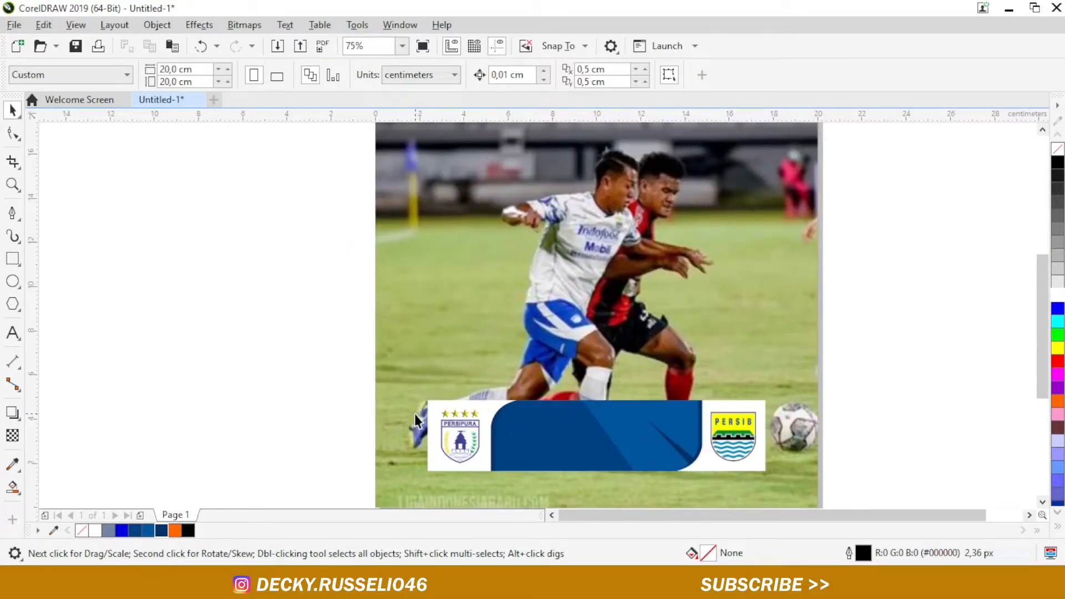
{"action": "left_click", "coordinate": [13, 332]}
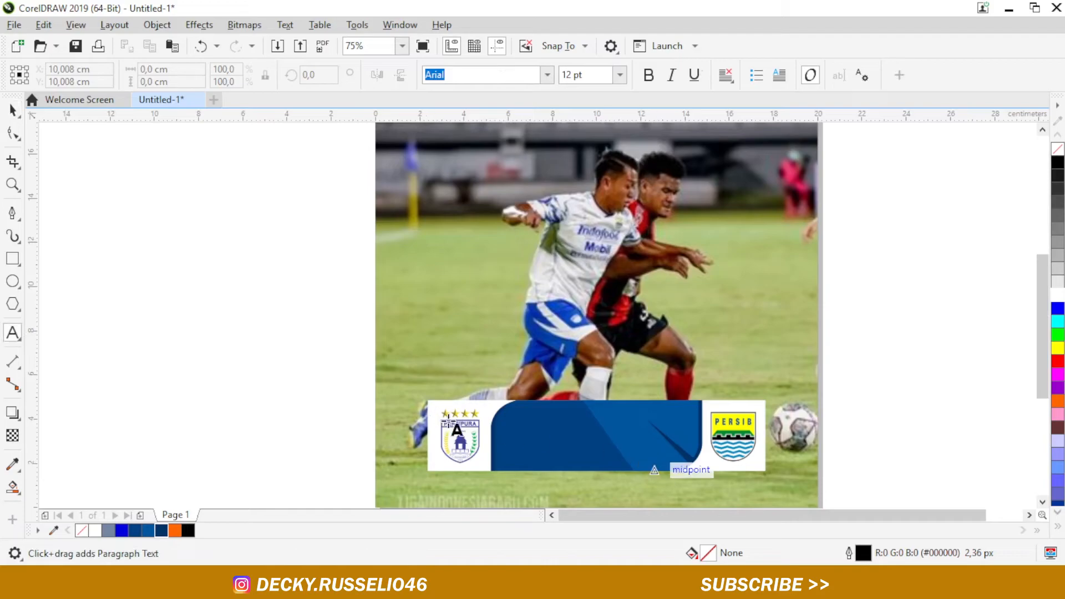
{"action": "scroll", "coordinate": [535, 433], "scroll_direction": "up", "scroll_amount": 2}
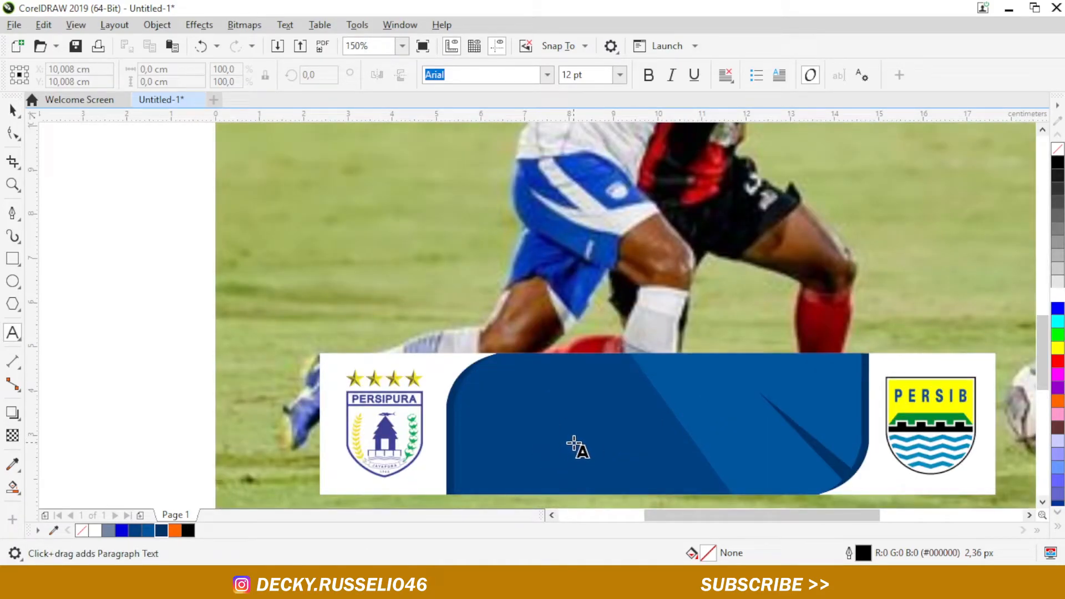
{"action": "left_click", "coordinate": [542, 428]}
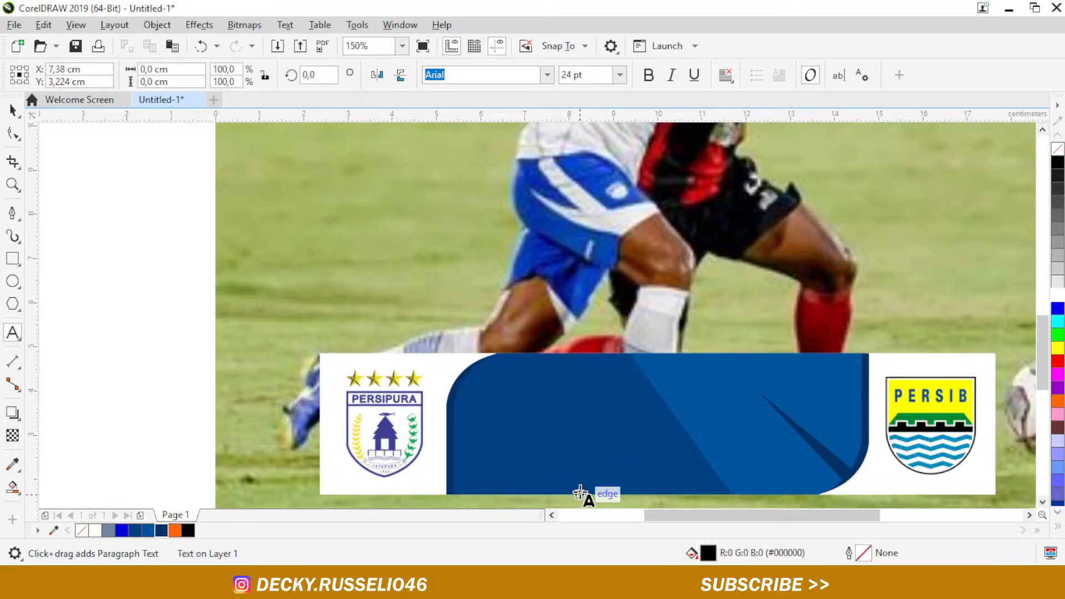
{"action": "type", "text": "0 - 1"}
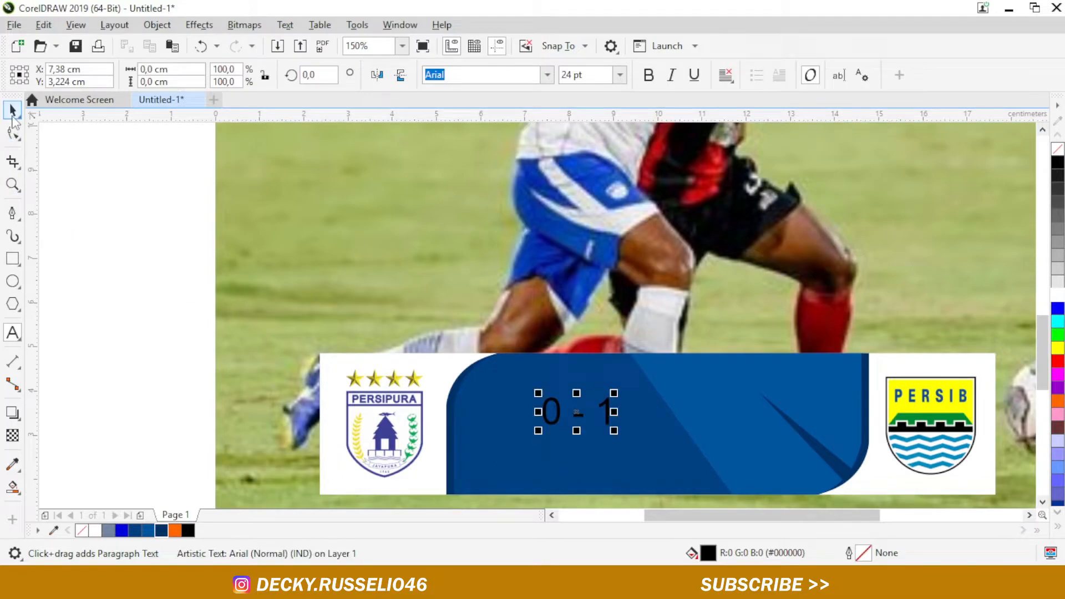
{"action": "left_click", "coordinate": [13, 111]}
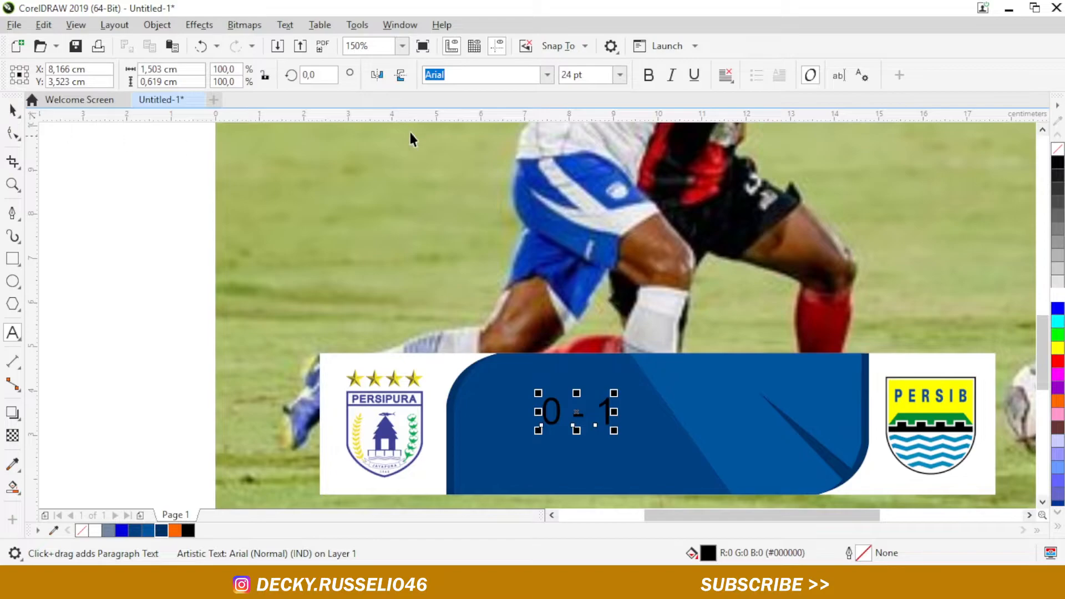
Step: Fill the "0 - 1" score with white and set it in Franklin Gothic Demi Cond at 80 pt
{"action": "left_click", "coordinate": [1057, 295]}
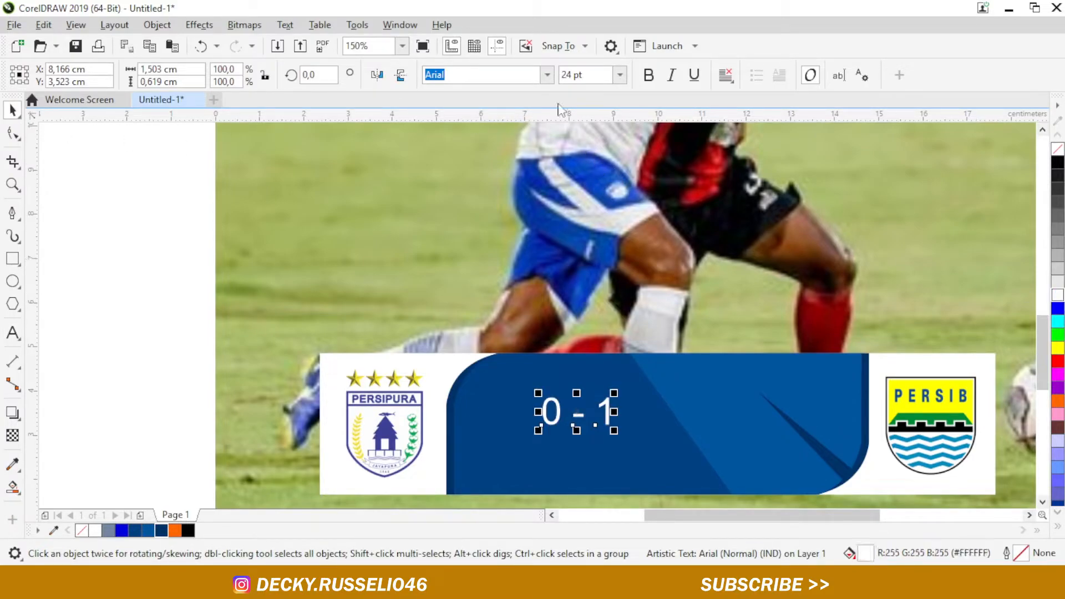
{"action": "left_click", "coordinate": [547, 75]}
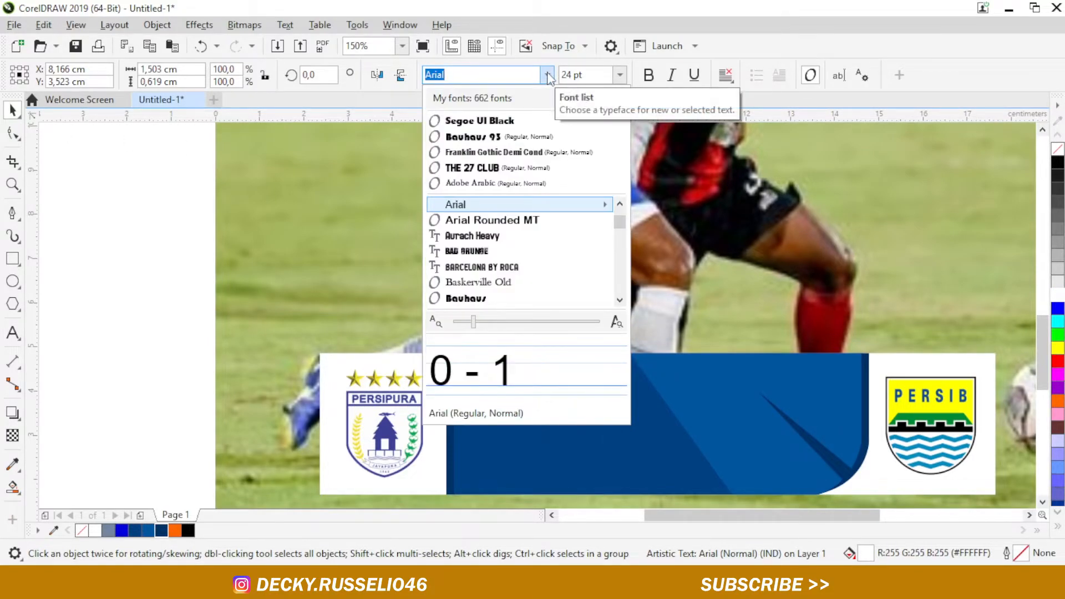
{"action": "left_click", "coordinate": [542, 152]}
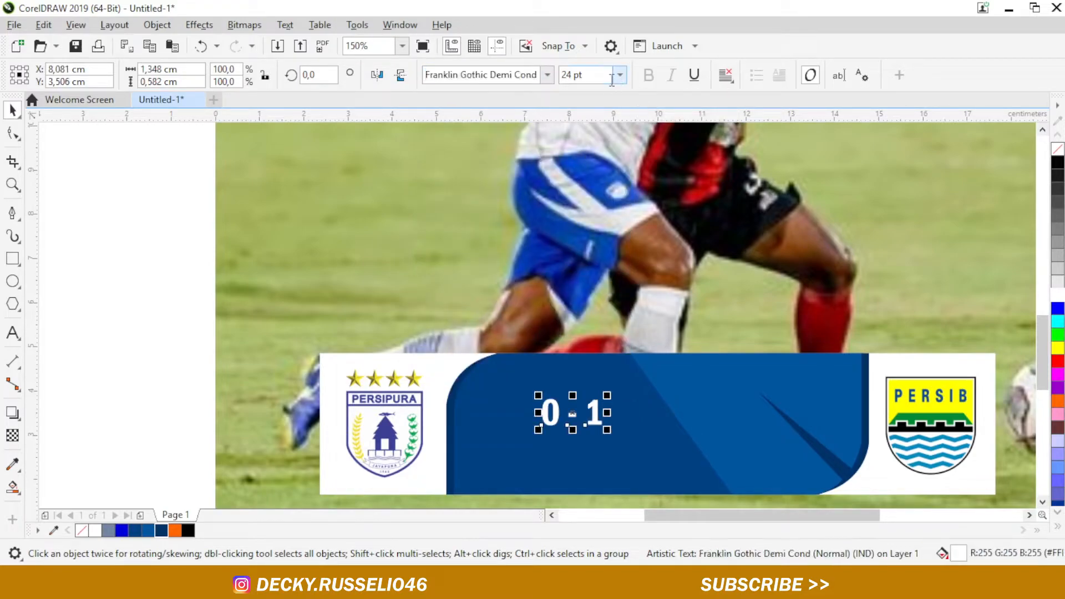
{"action": "type", "text": "80"}
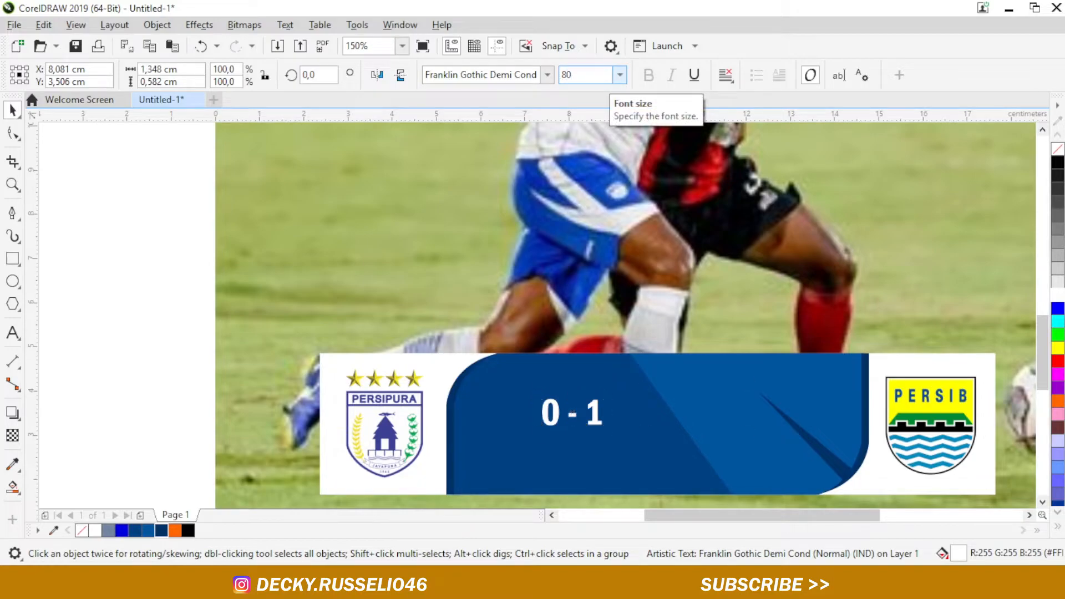
{"action": "key", "text": "Return"}
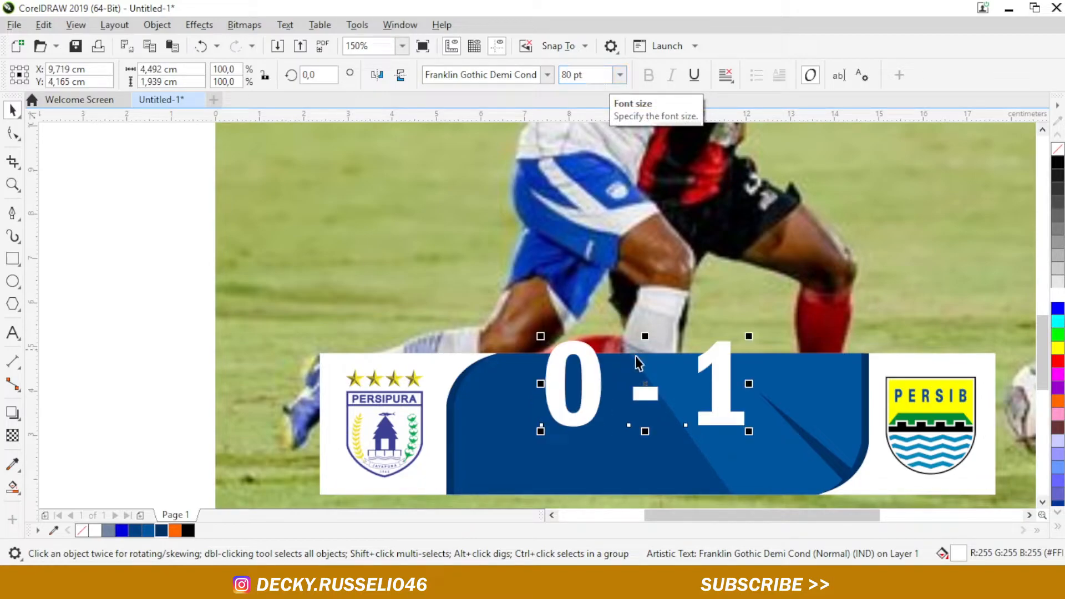
Step: Move the "0 - 1" score down so it sits within the blue panel's height
{"action": "left_click_drag", "start_coordinate": [647, 390], "coordinate": [634, 424]}
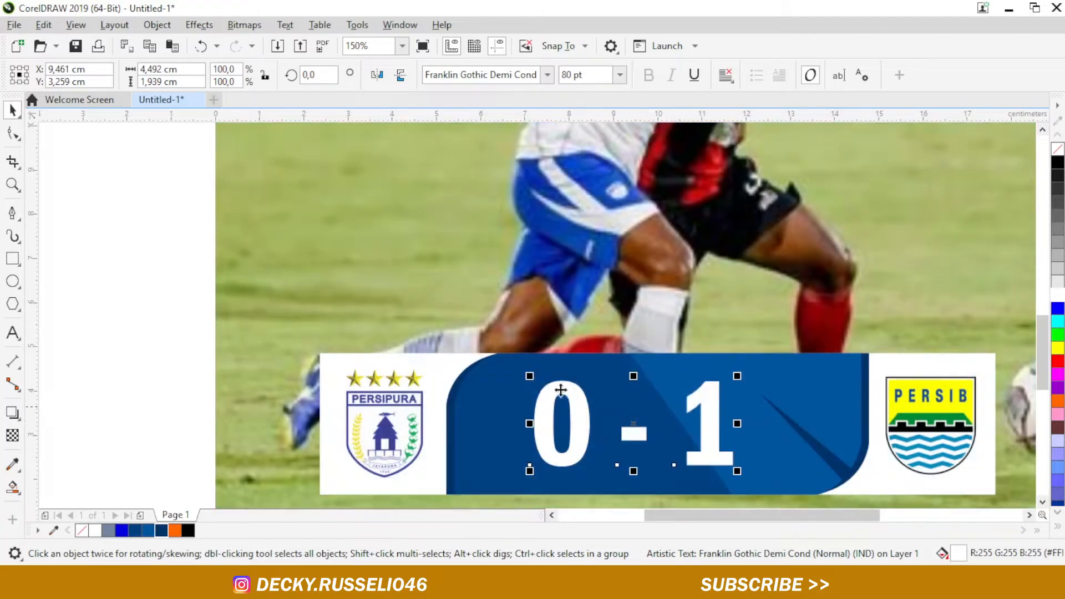
{"action": "scroll", "coordinate": [518, 374], "scroll_direction": "down", "scroll_amount": 2}
{"action": "left_click", "coordinate": [893, 434]}
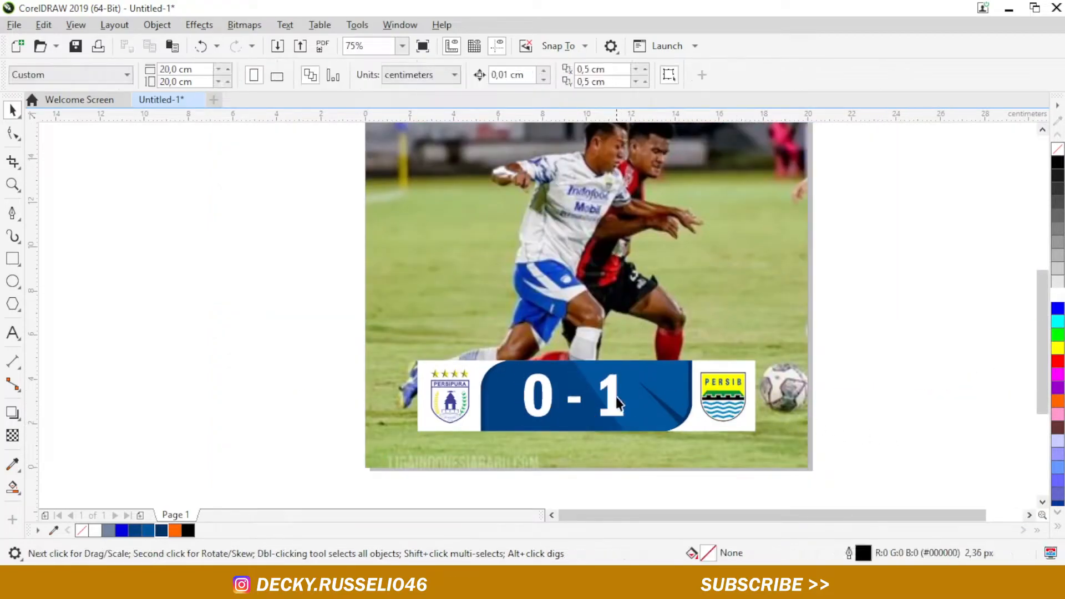
Step: Fine-tune the score's position on the blue panel, shifting it slightly right and centring it vertically
{"action": "scroll", "coordinate": [611, 394], "scroll_direction": "up", "scroll_amount": 2}
{"action": "left_click", "coordinate": [612, 393]}
{"action": "left_click_drag", "start_coordinate": [617, 388], "coordinate": [620, 385]}
{"action": "scroll", "coordinate": [620, 385], "scroll_direction": "down", "scroll_amount": 2}
{"action": "left_click", "coordinate": [926, 391]}
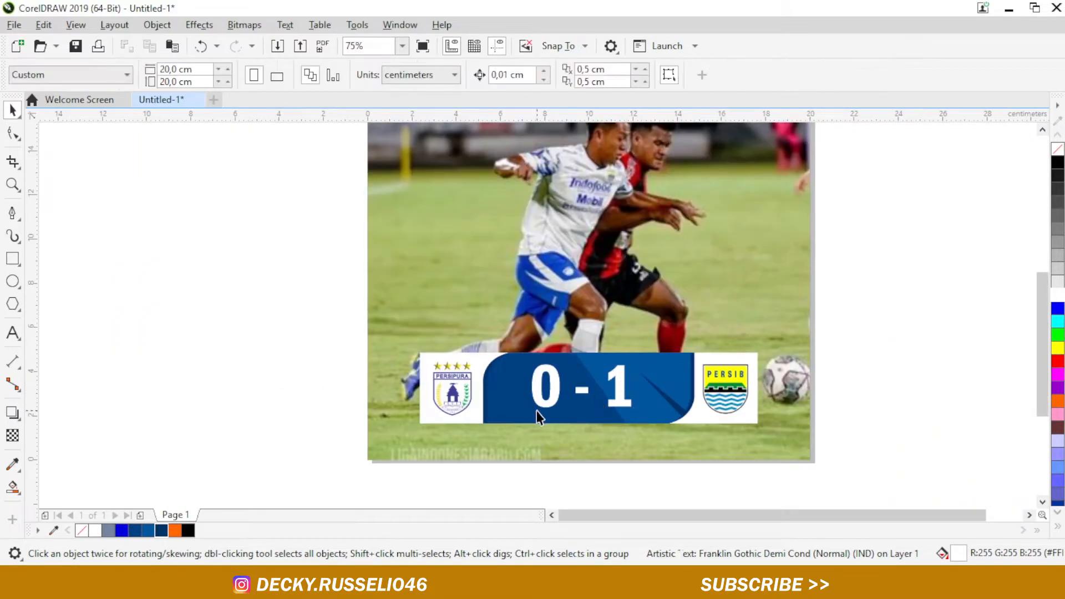
{"action": "scroll", "coordinate": [535, 415], "scroll_direction": "down", "scroll_amount": 2}
{"action": "scroll", "coordinate": [536, 444], "scroll_direction": "up", "scroll_amount": 4}
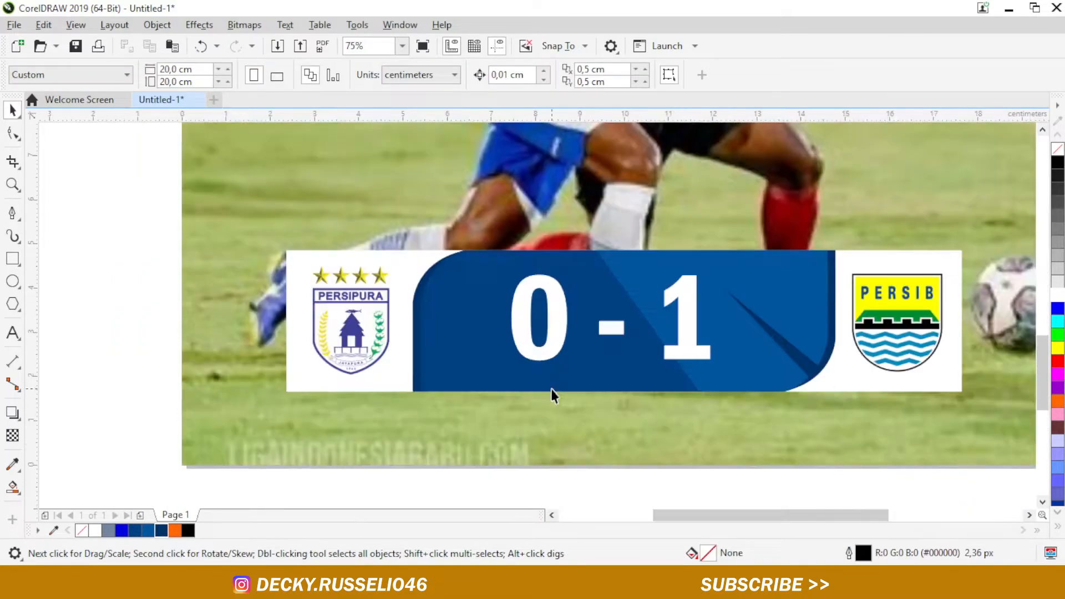
{"action": "left_click", "coordinate": [555, 321]}
{"action": "left_click_drag", "start_coordinate": [555, 321], "coordinate": [555, 325]}
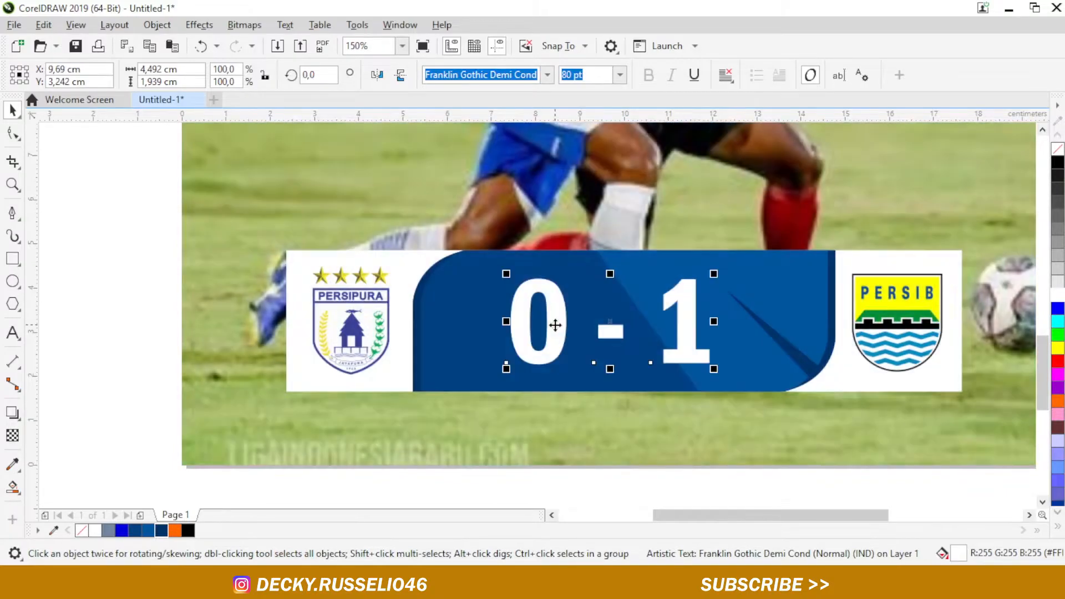
{"action": "scroll", "coordinate": [554, 325], "scroll_direction": "down", "scroll_amount": 2}
{"action": "left_click", "coordinate": [548, 419]}
Step: Add the artistic text "HALF TIME" on the photo just above the blue panel
{"action": "scroll", "coordinate": [548, 418], "scroll_direction": "down", "scroll_amount": 2}
{"action": "scroll", "coordinate": [544, 305], "scroll_direction": "up", "scroll_amount": 2}
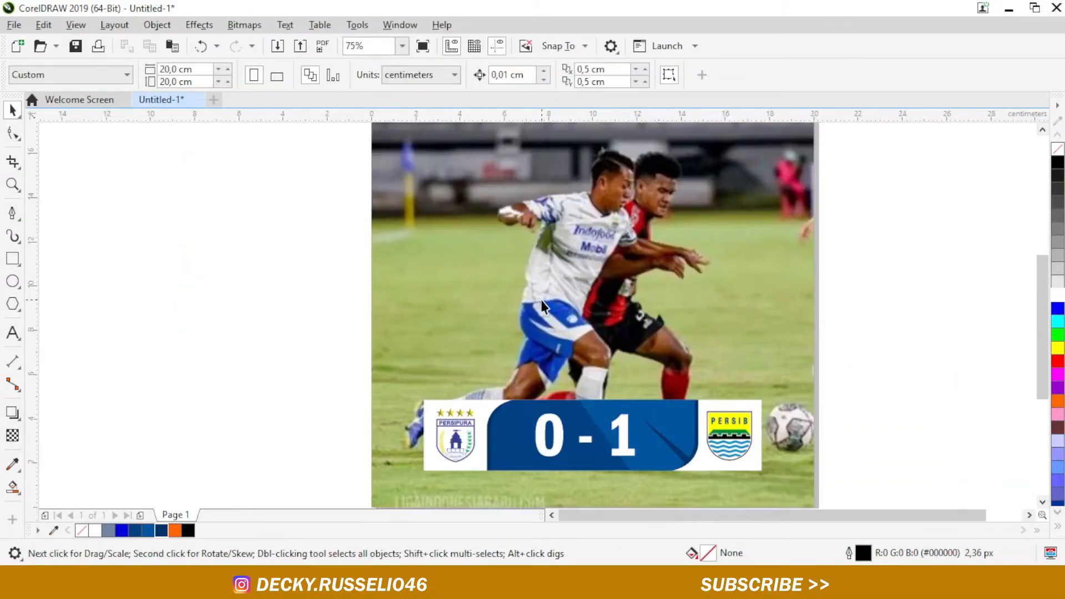
{"action": "scroll", "coordinate": [589, 457], "scroll_direction": "up", "scroll_amount": 2}
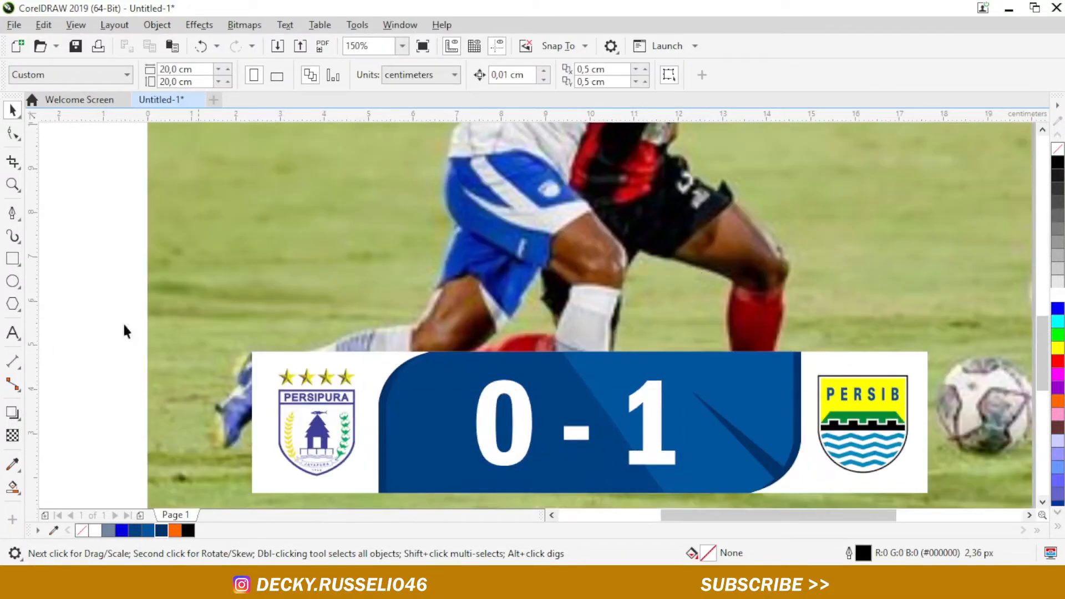
{"action": "left_click", "coordinate": [12, 333]}
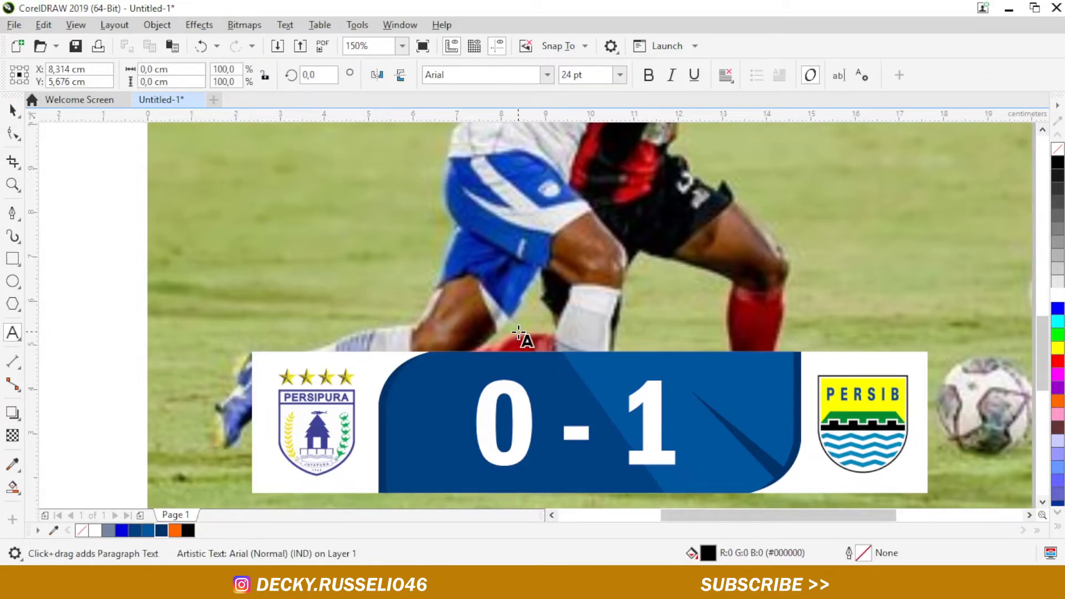
{"action": "type", "text": "HALF TIME"}
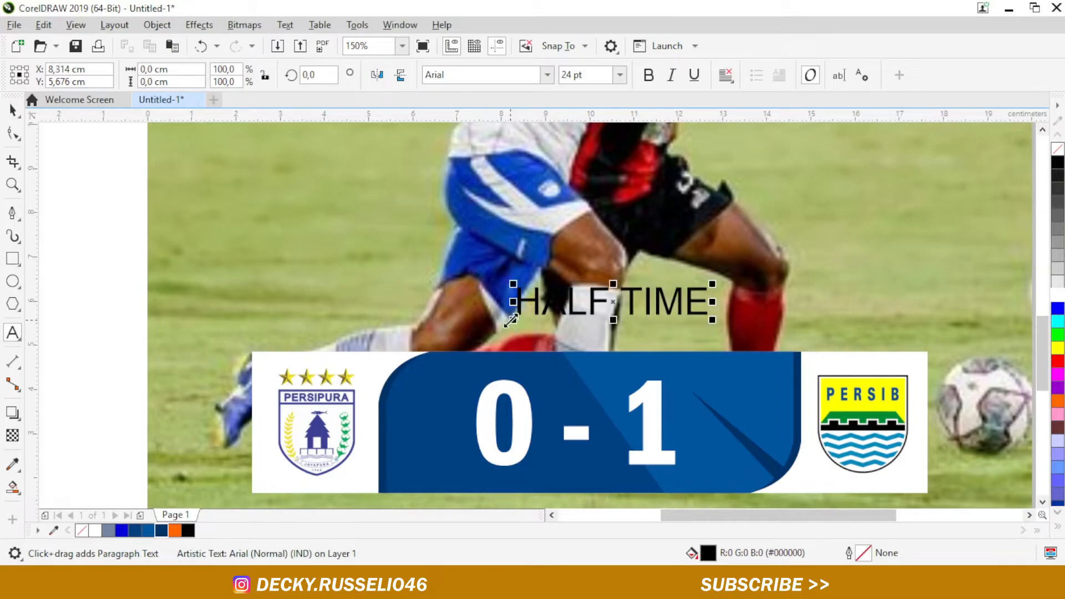
{"action": "left_click", "coordinate": [13, 109]}
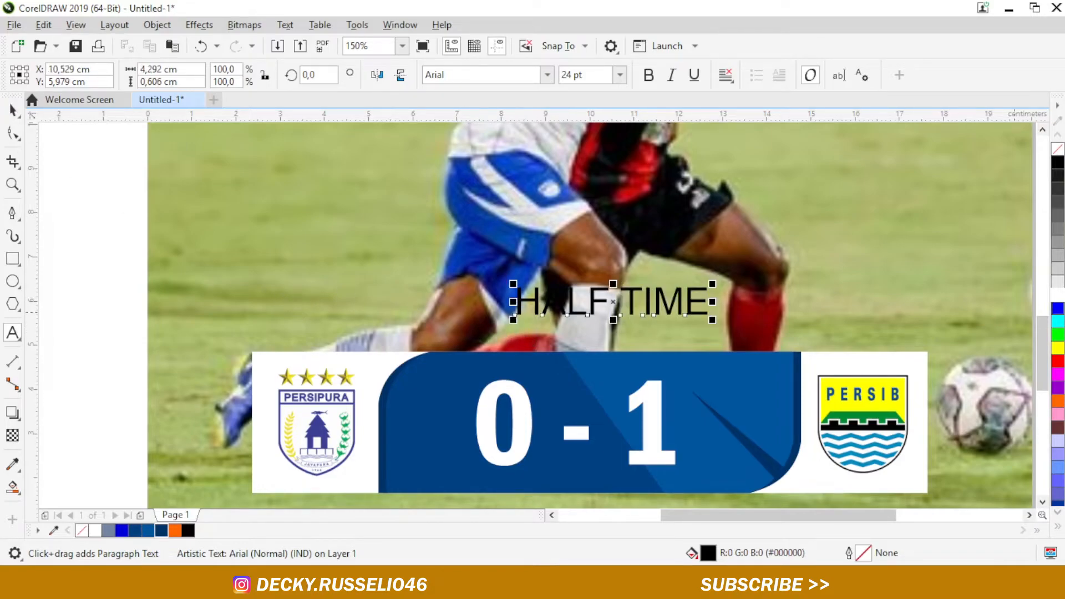
Step: Fill the "HALF TIME" text with white and change its font to Segoe UI Black
{"action": "left_click", "coordinate": [1057, 296]}
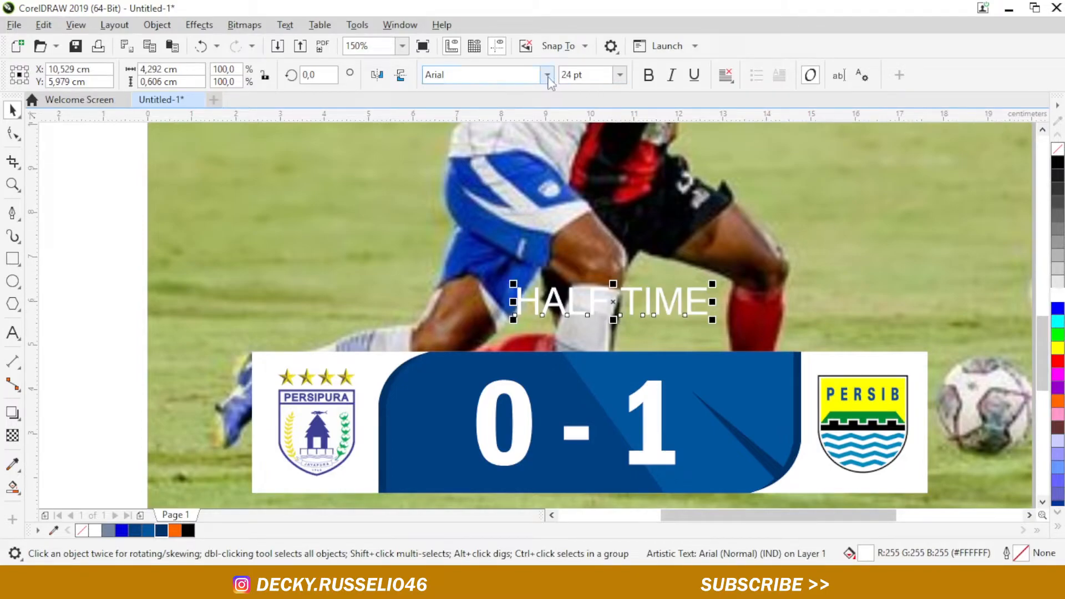
{"action": "left_click", "coordinate": [547, 76]}
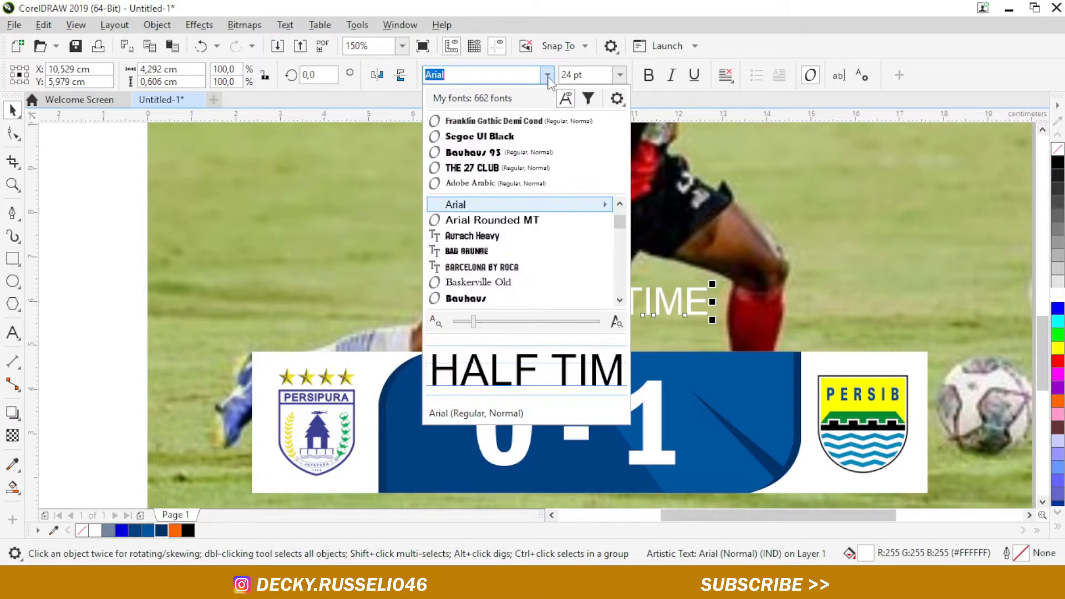
{"action": "left_click", "coordinate": [540, 137]}
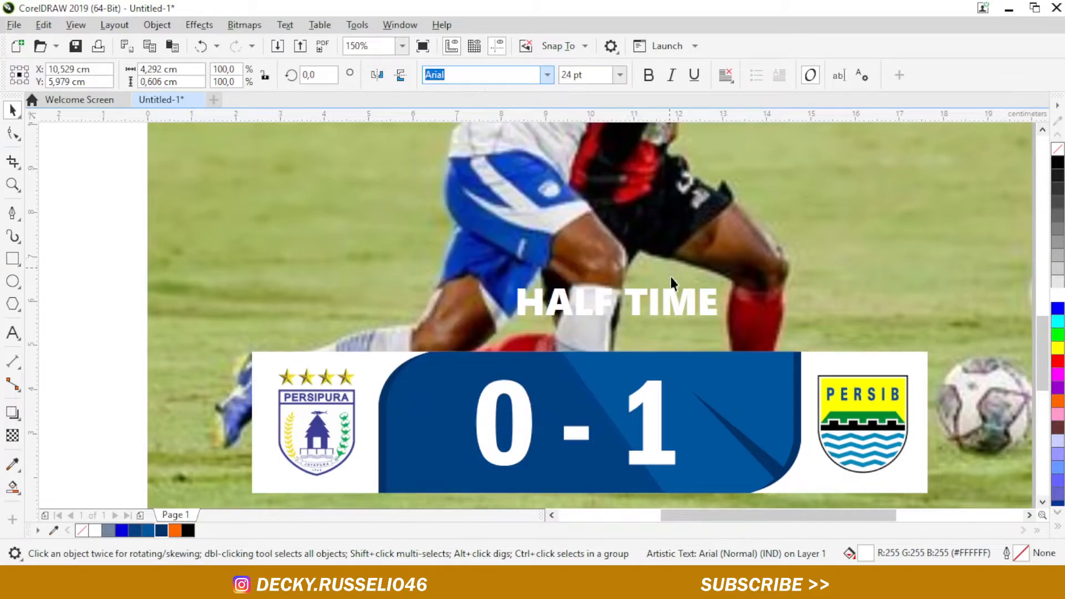
Step: Centre the "HALF TIME" text on the page, then move it down to just above the scoreboard bar
{"action": "scroll", "coordinate": [595, 309], "scroll_direction": "down", "scroll_amount": 2}
{"action": "key", "text": "p"}
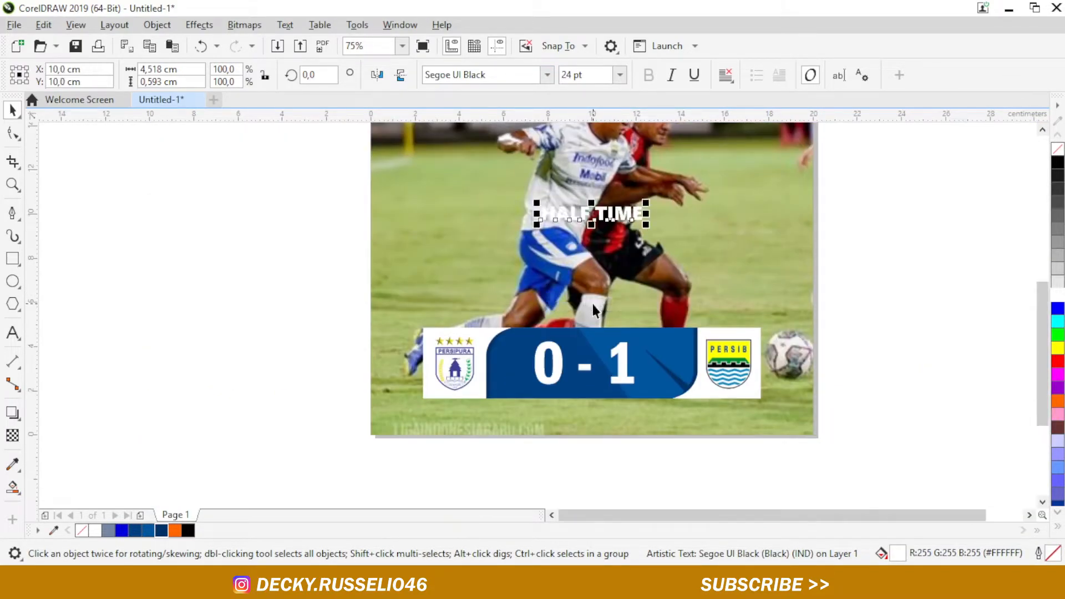
{"action": "left_click_drag", "start_coordinate": [593, 215], "coordinate": [582, 314]}
{"action": "left_click", "coordinate": [843, 344]}
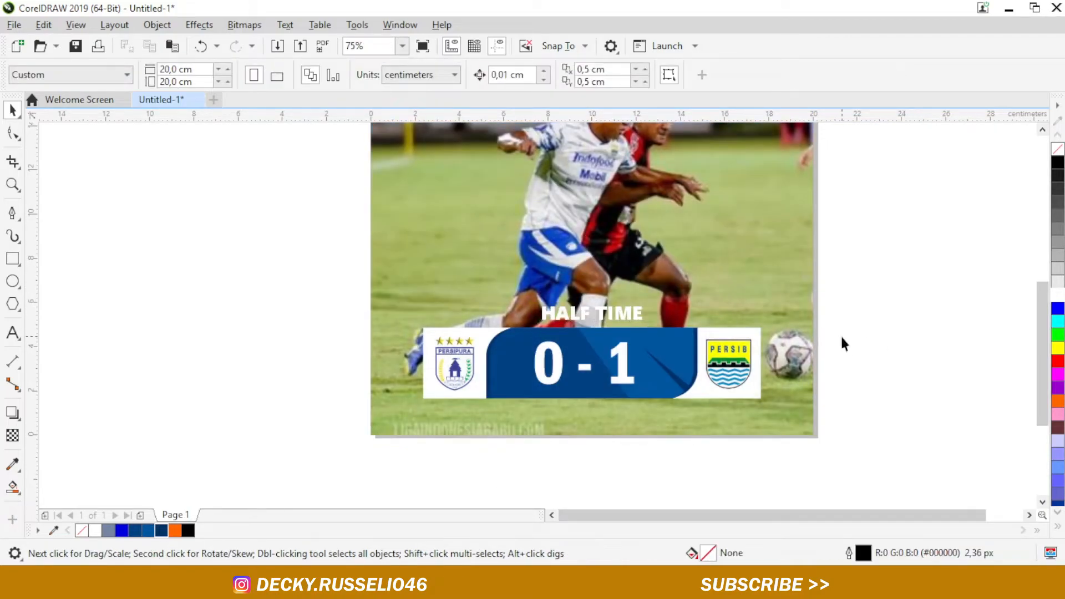
Step: Centre the "0 - 1" score on the page, then move it straight down onto the blue scoreboard panel
{"action": "left_click", "coordinate": [622, 366]}
{"action": "key", "text": "p"}
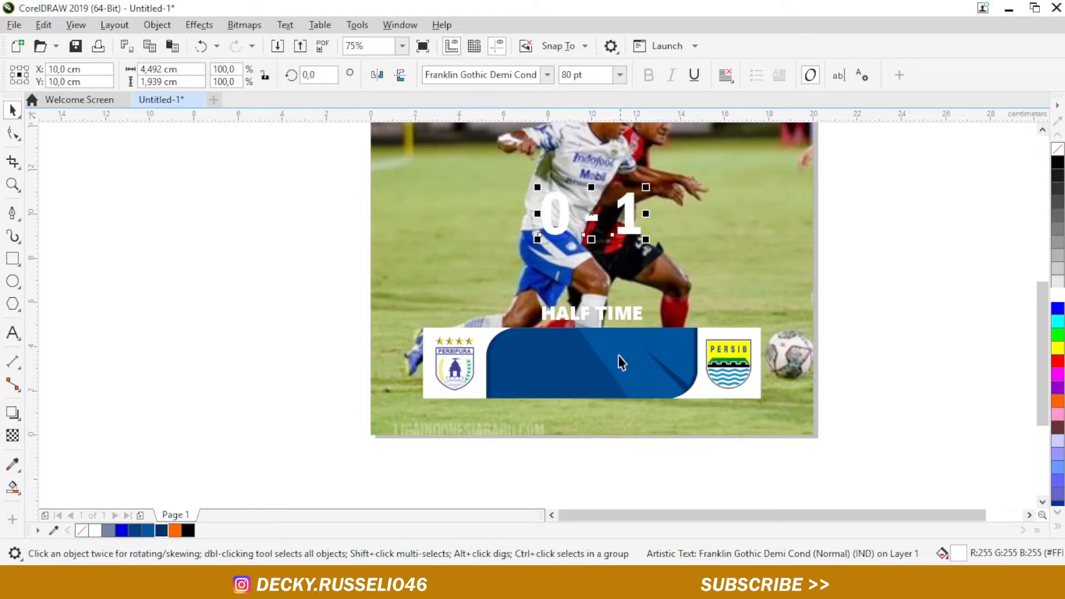
{"action": "left_click_drag", "start_coordinate": [596, 233], "coordinate": [580, 364]}
{"action": "left_click", "coordinate": [975, 348]}
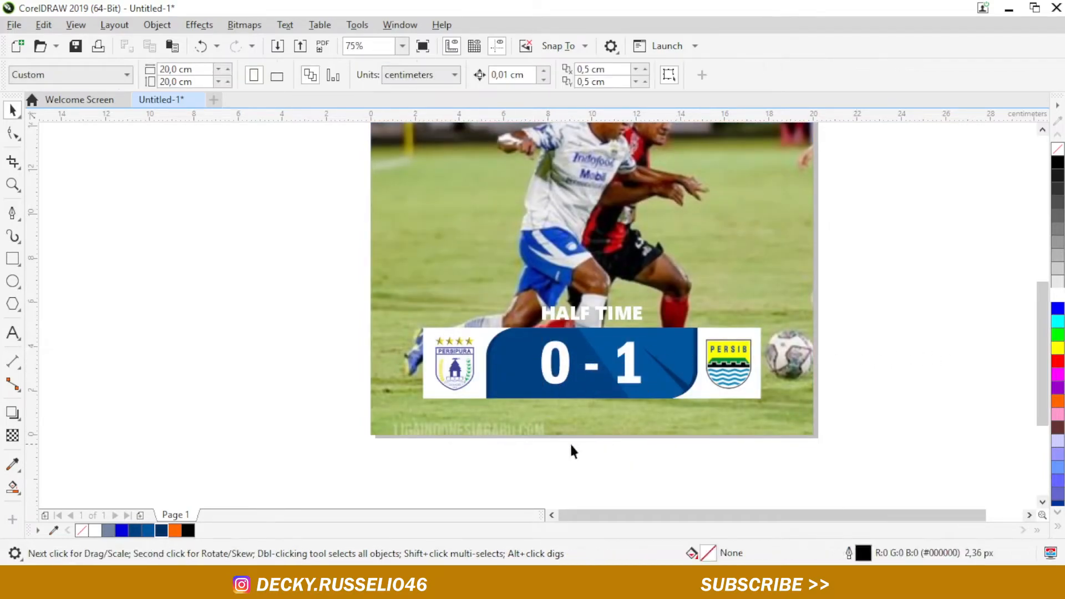
{"action": "scroll", "coordinate": [571, 443], "scroll_direction": "down", "scroll_amount": 2}
{"action": "scroll", "coordinate": [572, 444], "scroll_direction": "up", "scroll_amount": 2}
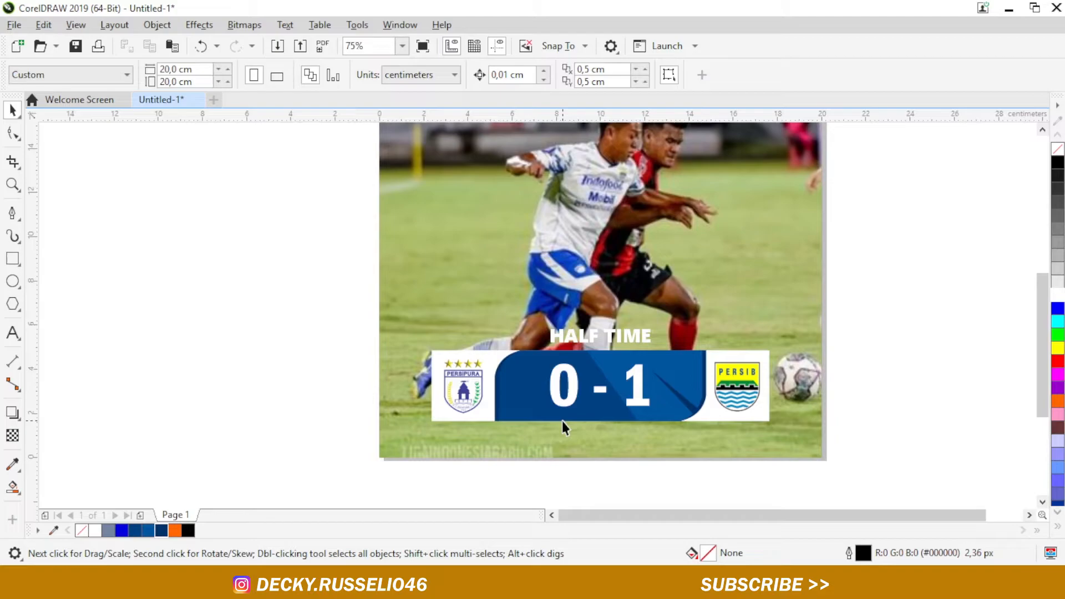
{"action": "scroll", "coordinate": [561, 421], "scroll_direction": "down", "scroll_amount": 2}
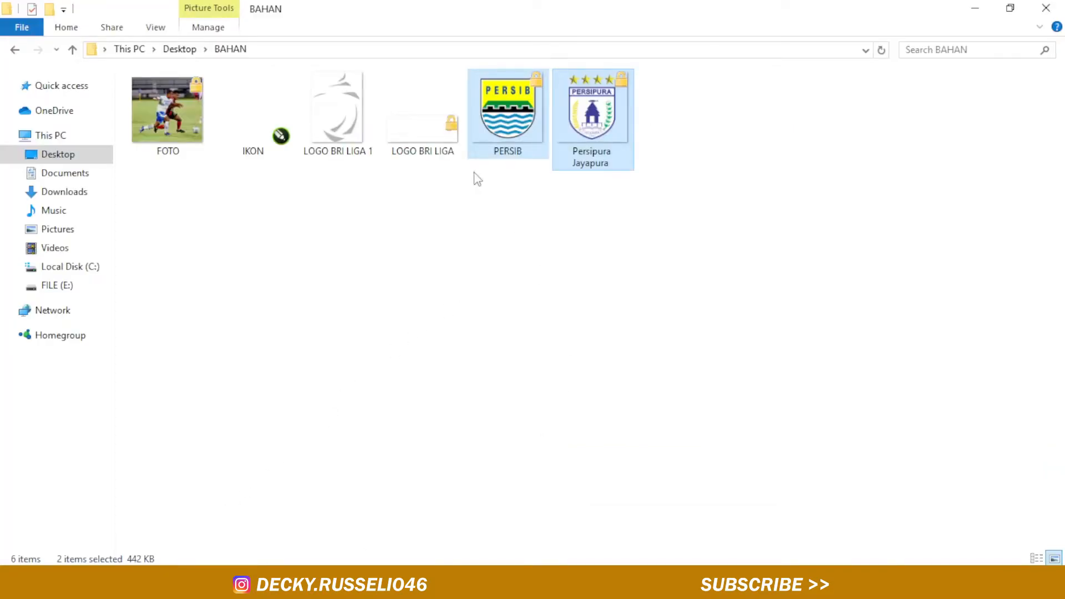
Step: Import LOGO BRI LIGA 1 and LOGO BRI LIGA from the BAHAN folder, placing the LIGA 1 logo in the photo's upper-right corner
{"action": "left_click", "coordinate": [366, 143]}
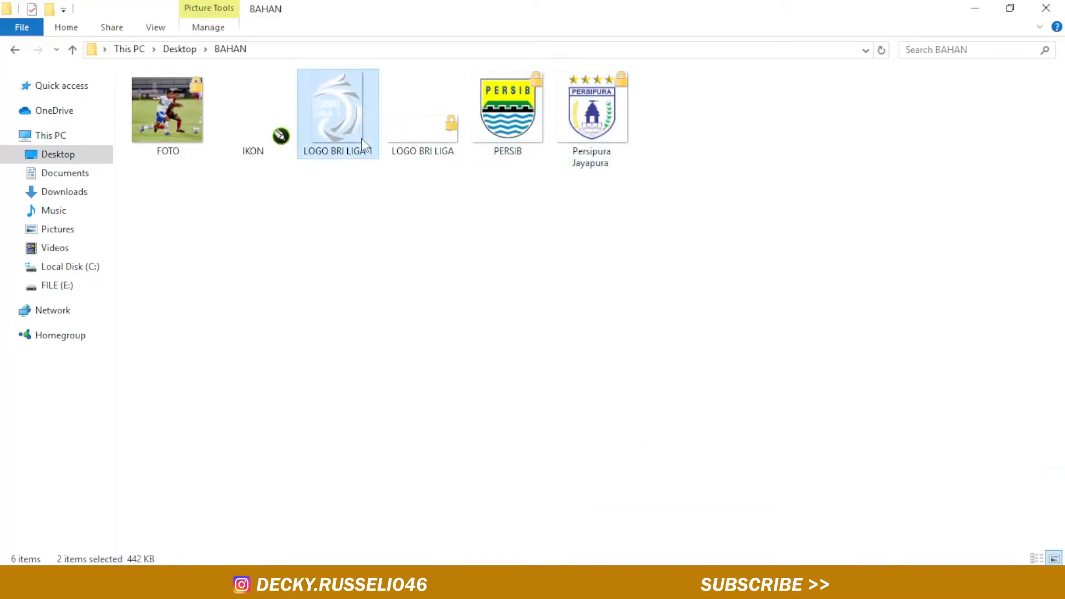
{"action": "left_click", "coordinate": [416, 139], "text": "ctrl"}
{"action": "left_click_drag", "start_coordinate": [416, 140], "coordinate": [666, 243]}
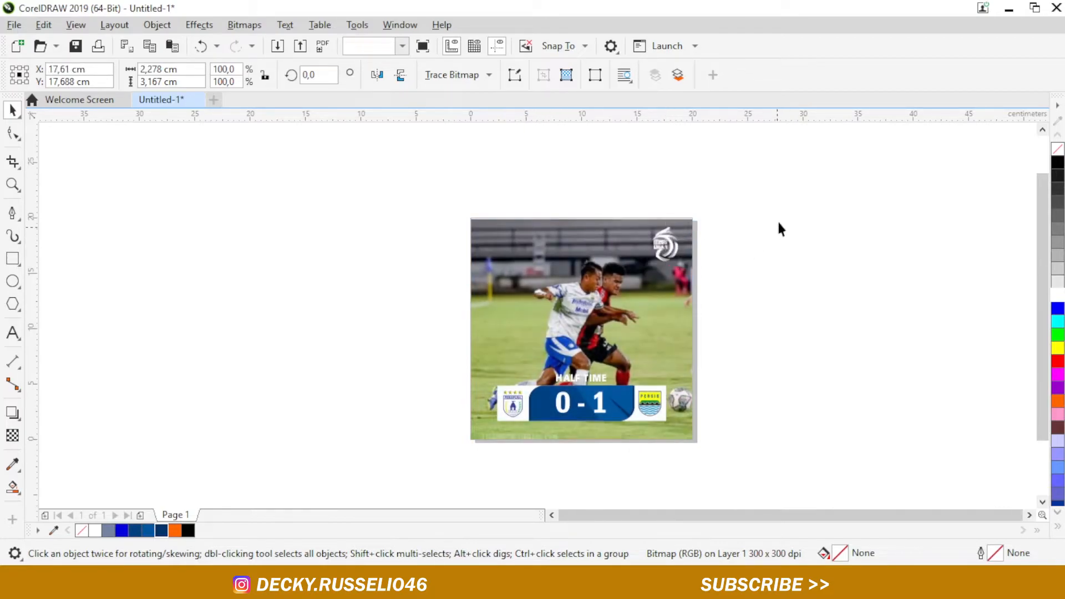
Step: Place the BRI logo at about 4.27 × 1.61 cm and position it in the photo's upper-left corner
{"action": "left_click_drag", "start_coordinate": [767, 162], "coordinate": [963, 333]}
{"action": "mouse_move", "coordinate": [910, 299]}
{"action": "left_mouse_down"}
{"action": "mouse_move", "coordinate": [509, 245]}
{"action": "mouse_move", "coordinate": [579, 218]}
{"action": "left_mouse_up"}
{"action": "scroll", "coordinate": [509, 246], "scroll_direction": "up", "scroll_amount": 4}
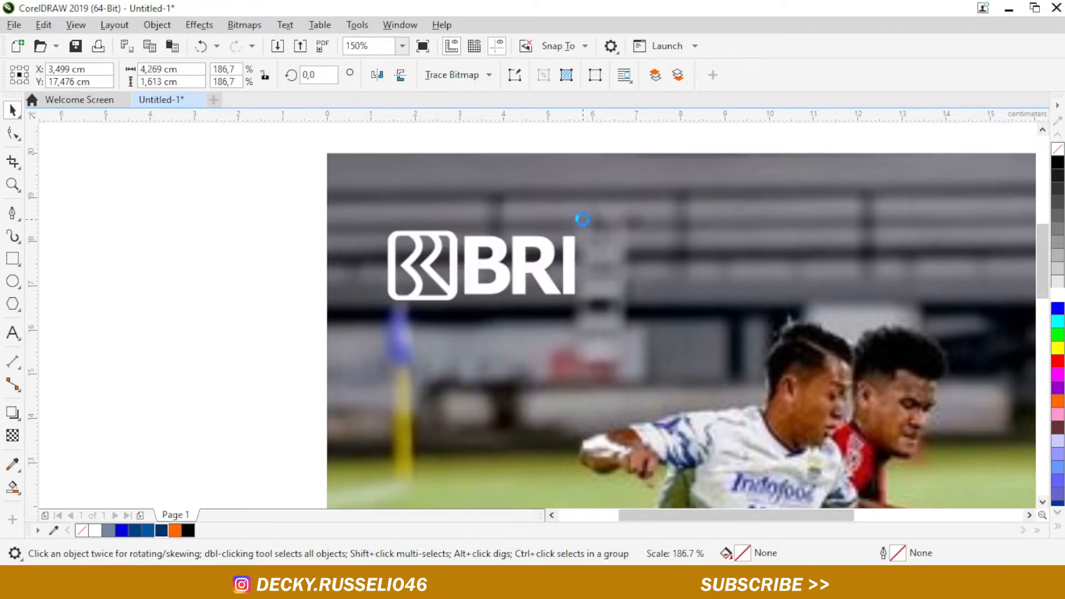
{"action": "left_click_drag", "start_coordinate": [487, 269], "coordinate": [503, 253]}
{"action": "scroll", "coordinate": [502, 253], "scroll_direction": "down", "scroll_amount": 4}
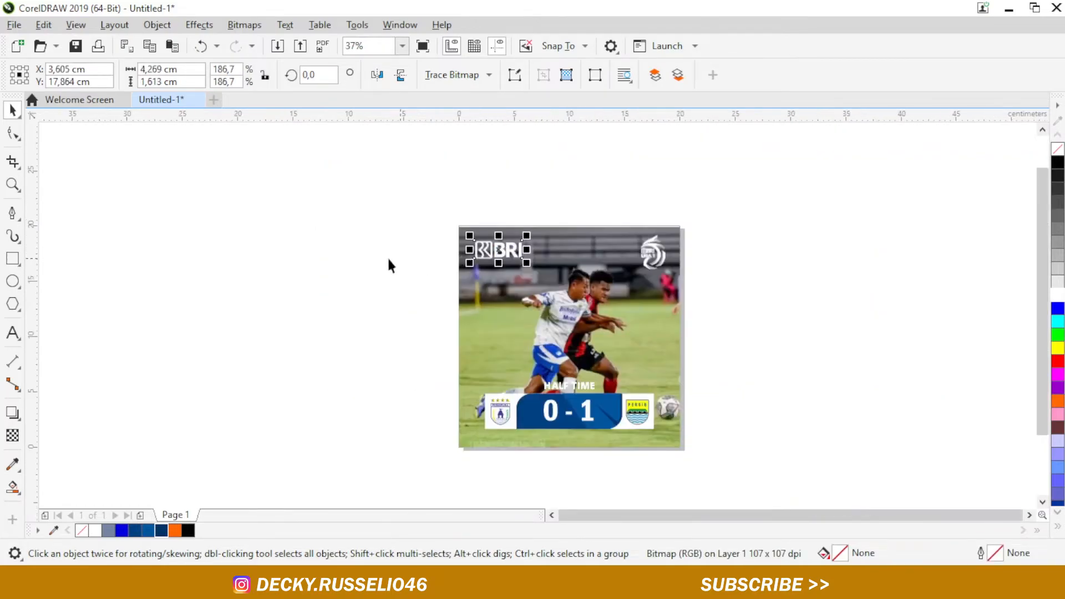
Step: Shrink the BRI logo about its centre to about 2.99 × 1.13 cm
{"action": "left_click", "coordinate": [423, 264]}
{"action": "scroll", "coordinate": [507, 253], "scroll_direction": "up", "scroll_amount": 2}
{"action": "left_click", "coordinate": [507, 253]}
{"action": "scroll", "coordinate": [510, 250], "scroll_direction": "up", "scroll_amount": 2}
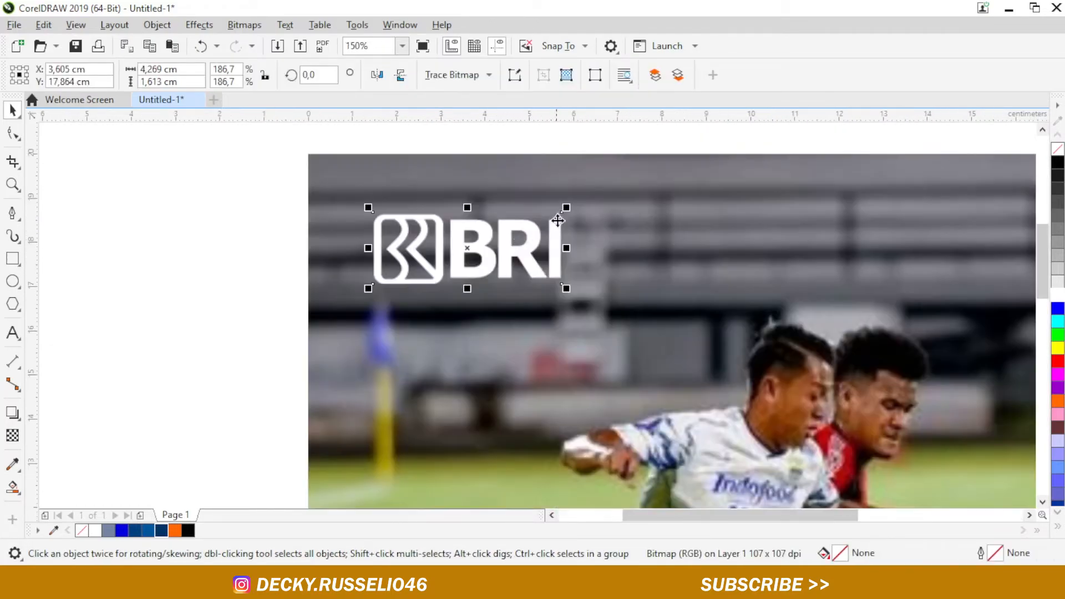
{"action": "left_click_drag", "start_coordinate": [566, 208], "coordinate": [536, 221]}
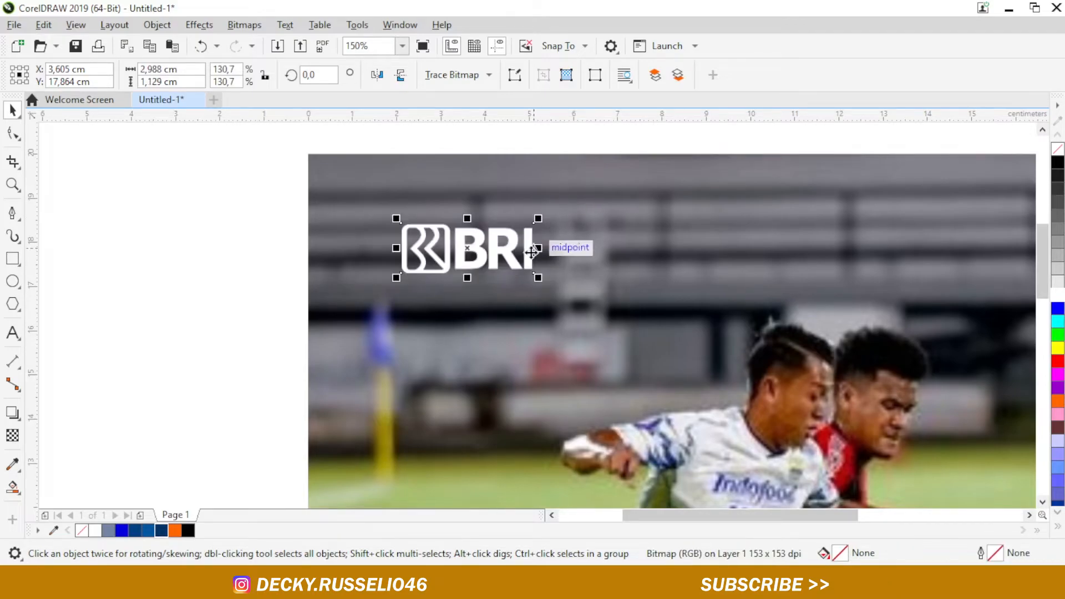
{"action": "scroll", "coordinate": [533, 239], "scroll_direction": "down", "scroll_amount": 2}
{"action": "key", "text": "Escape"}
Step: Shrink the BRI LIGA 1 logo to about 1.93 × 2.68 cm and move it slightly up in the photo's corner
{"action": "left_click", "coordinate": [817, 253]}
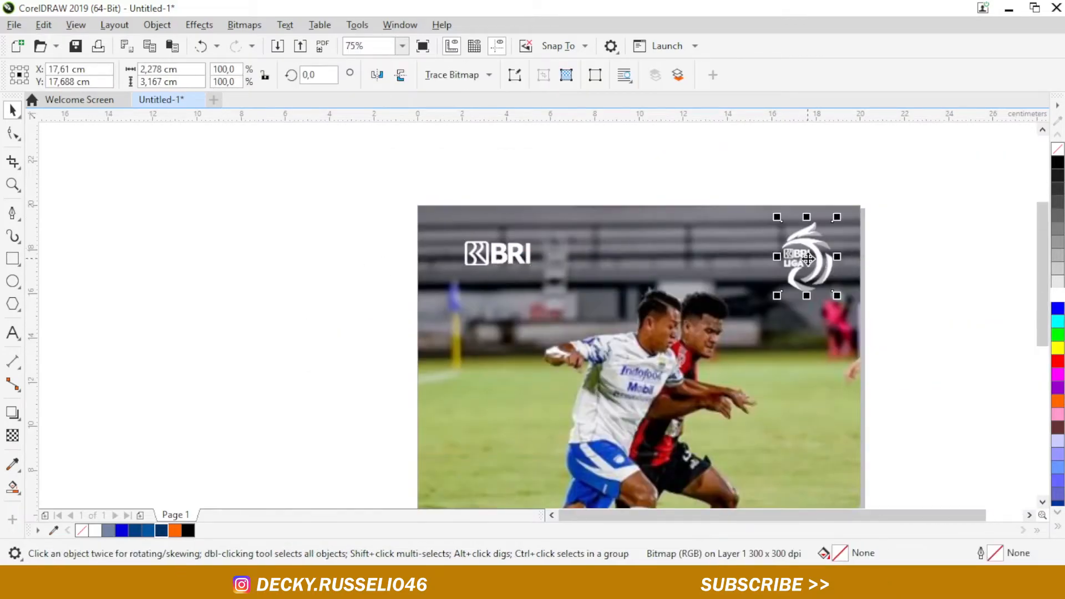
{"action": "scroll", "coordinate": [819, 250], "scroll_direction": "up", "scroll_amount": 2}
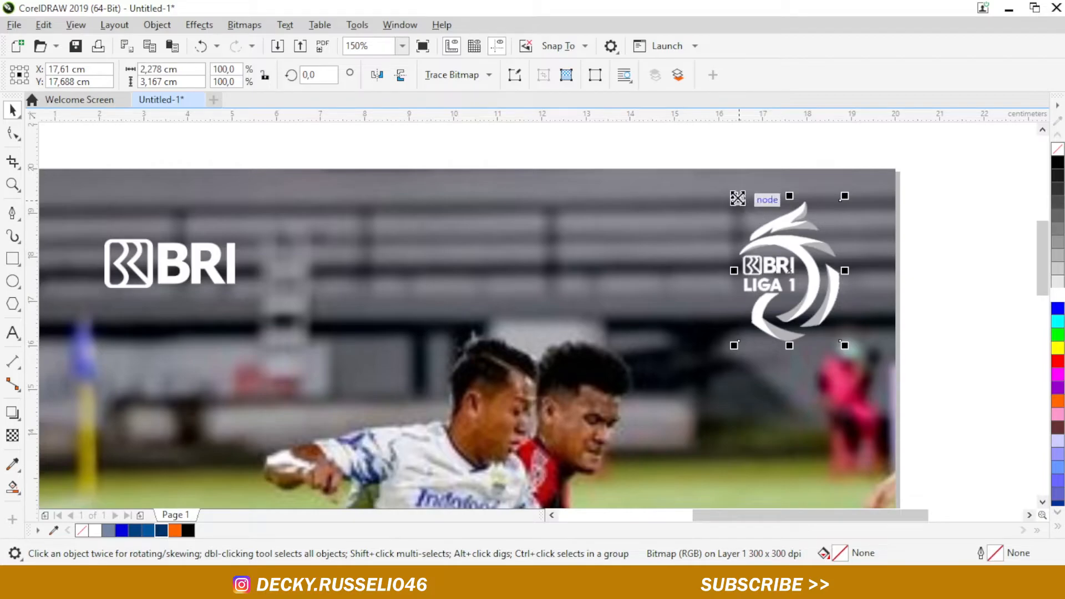
{"action": "left_click_drag", "start_coordinate": [735, 196], "coordinate": [738, 208]}
{"action": "scroll", "coordinate": [738, 208], "scroll_direction": "down", "scroll_amount": 2}
{"action": "key", "text": "Escape"}
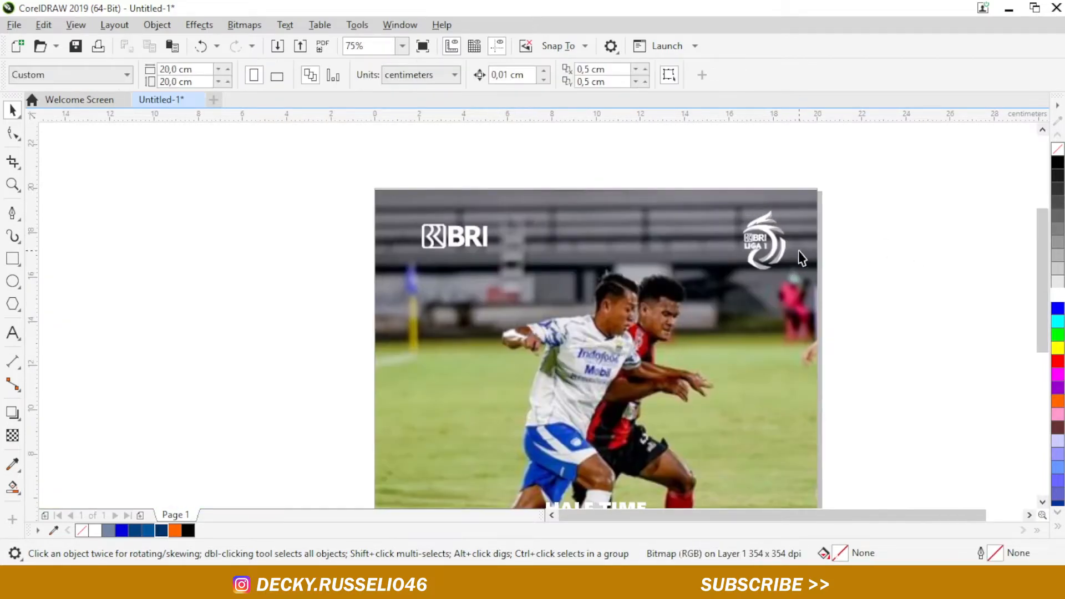
{"action": "left_click", "coordinate": [778, 243]}
{"action": "left_click_drag", "start_coordinate": [778, 243], "coordinate": [777, 239]}
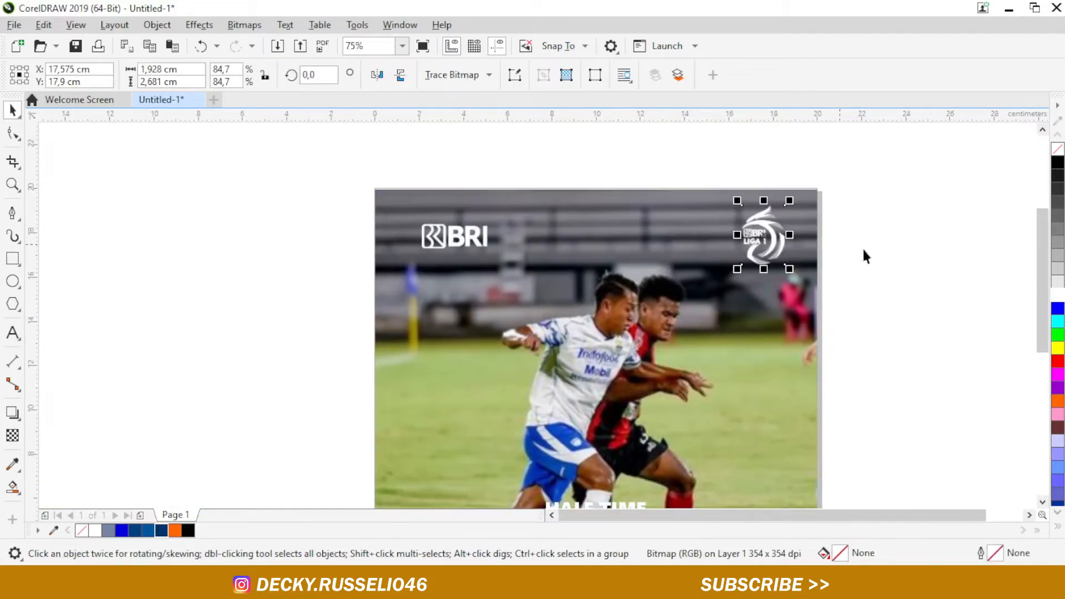
{"action": "left_click", "coordinate": [847, 244]}
Step: Try to rescale the BRI logo in the photo's upper-left corner and compare it with the LIGA 1 logo
{"action": "left_click", "coordinate": [478, 248]}
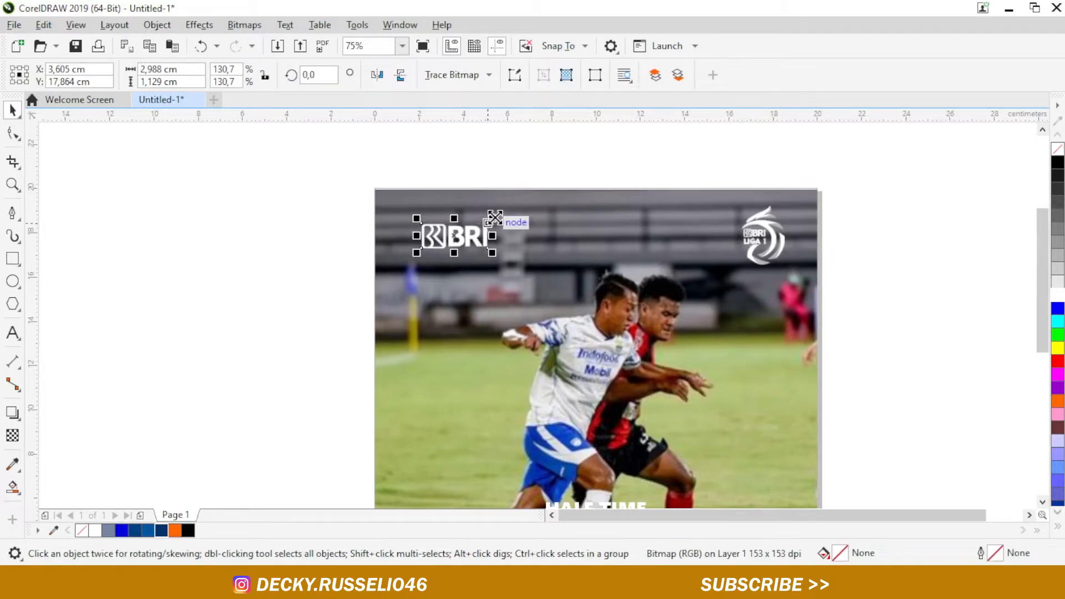
{"action": "left_click_drag", "start_coordinate": [495, 218], "coordinate": [500, 221]}
{"action": "left_click", "coordinate": [327, 206]}
{"action": "scroll", "coordinate": [517, 194], "scroll_direction": "down", "scroll_amount": 2}
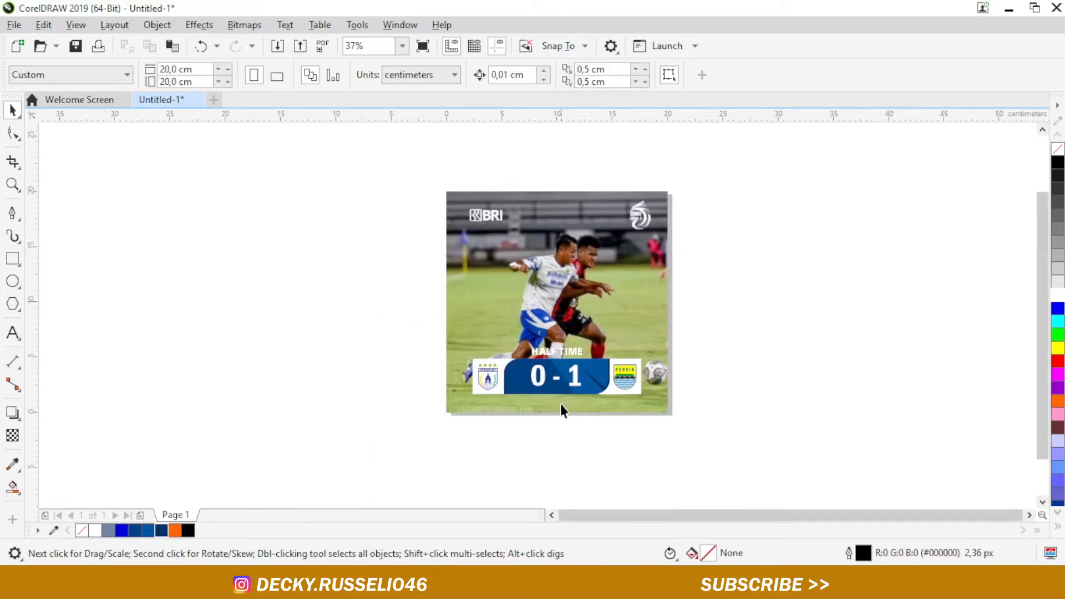
{"action": "scroll", "coordinate": [561, 407], "scroll_direction": "up", "scroll_amount": 2}
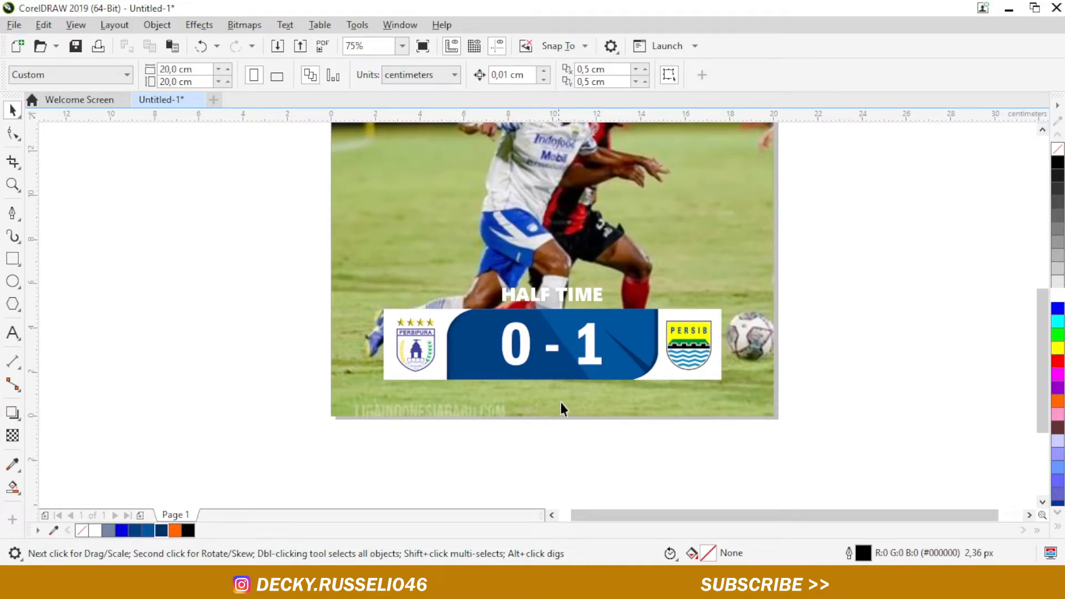
{"action": "scroll", "coordinate": [524, 411], "scroll_direction": "down", "scroll_amount": 2}
{"action": "scroll", "coordinate": [470, 214], "scroll_direction": "up", "scroll_amount": 2}
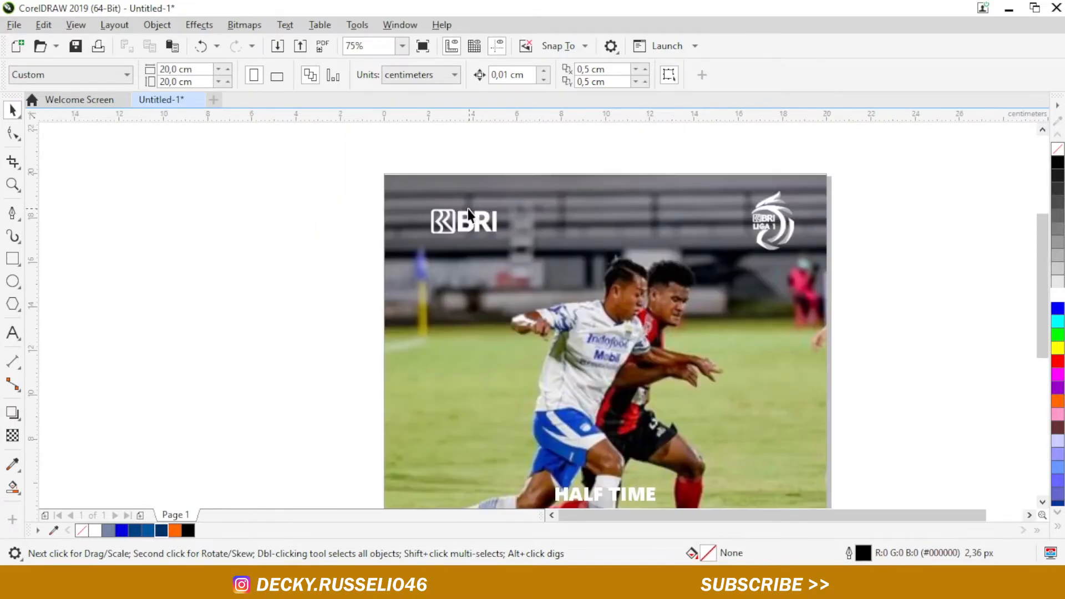
{"action": "left_click", "coordinate": [479, 223]}
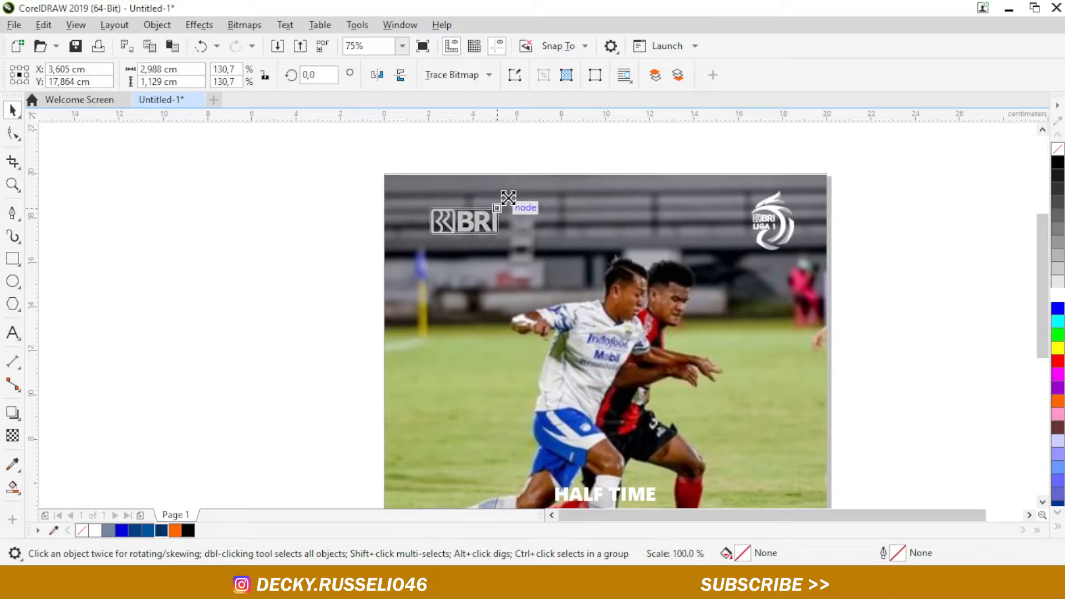
{"action": "left_click", "coordinate": [784, 228]}
{"action": "key", "text": "Escape"}
{"action": "scroll", "coordinate": [527, 240], "scroll_direction": "down", "scroll_amount": 2}
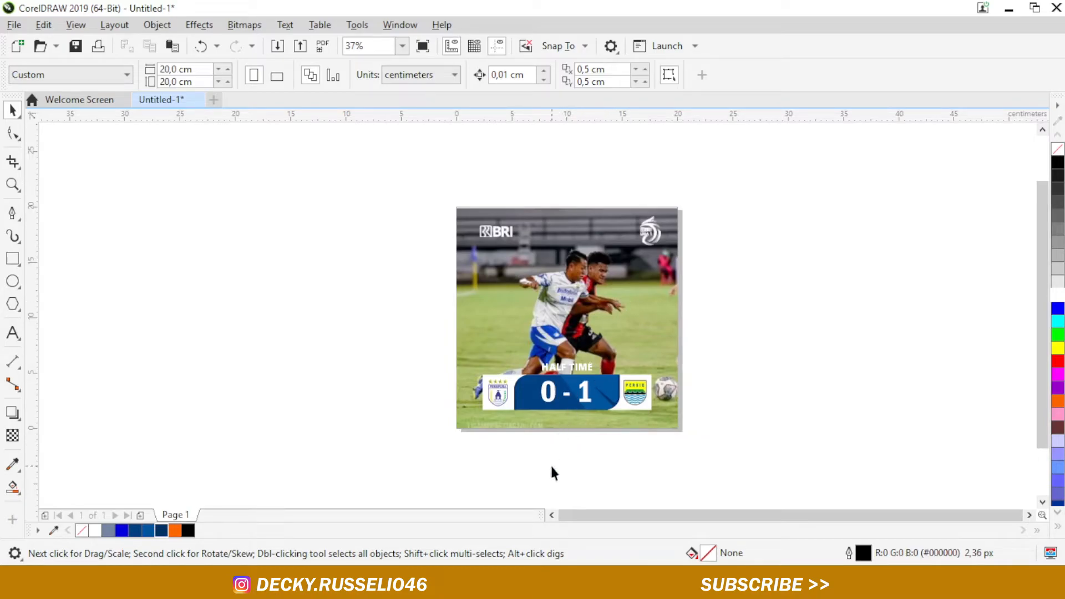
Step: Import the IKON file from the BAHAN folder into the poster document
{"action": "scroll", "coordinate": [552, 467], "scroll_direction": "up", "scroll_amount": 2}
{"action": "left_click", "coordinate": [216, 582]}
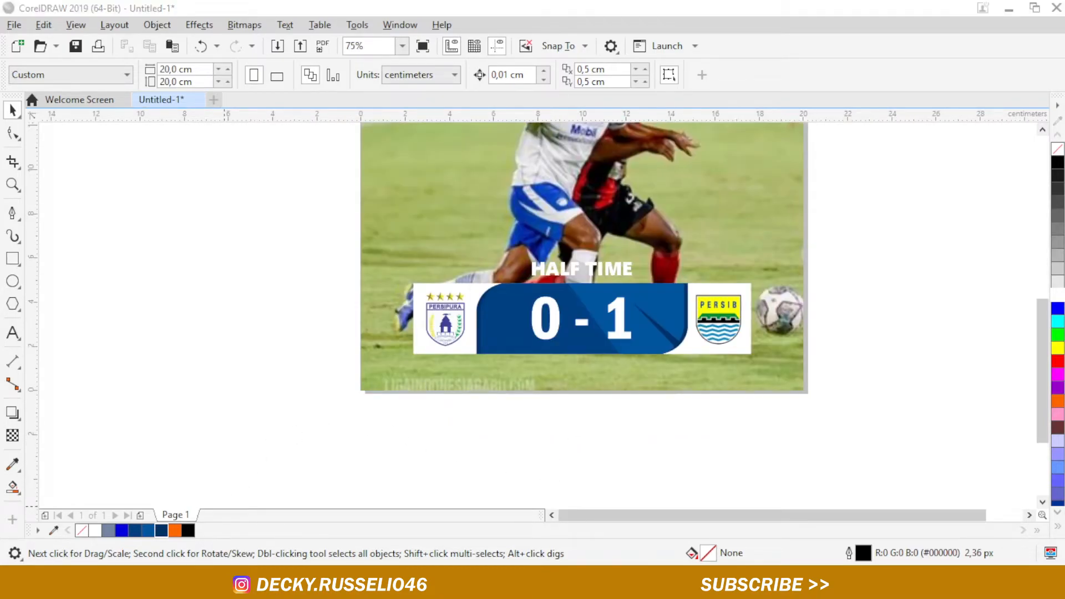
{"action": "left_click", "coordinate": [248, 118]}
{"action": "left_click_drag", "start_coordinate": [247, 121], "coordinate": [692, 376]}
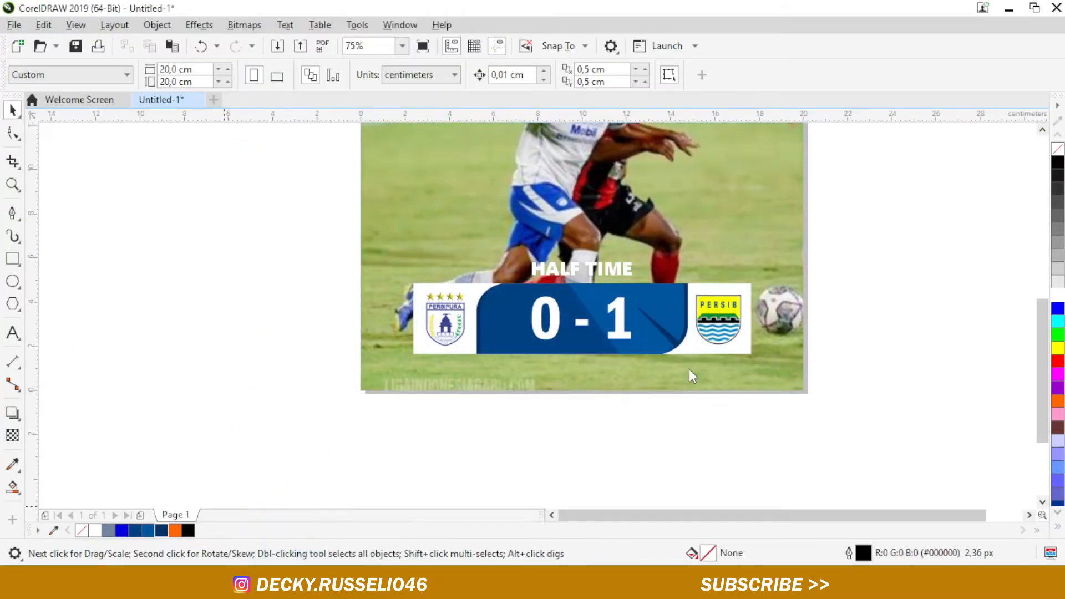
{"action": "scroll", "coordinate": [693, 372], "scroll_direction": "down", "scroll_amount": 6}
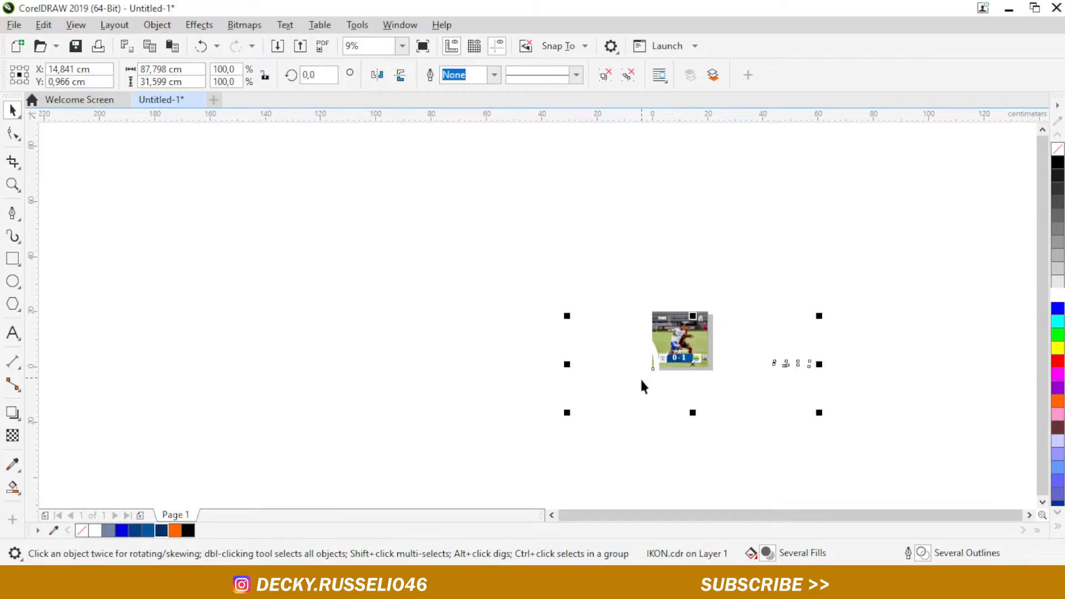
Step: Move the social media icons onto the photo's lower edge, ungroup the import and delete its unneeded leftover objects
{"action": "left_click_drag", "start_coordinate": [777, 364], "coordinate": [678, 372]}
{"action": "right_click", "coordinate": [676, 361]}
{"action": "left_click", "coordinate": [642, 176]}
{"action": "left_click_drag", "start_coordinate": [333, 246], "coordinate": [628, 460]}
{"action": "key", "text": "Delete"}
{"action": "scroll", "coordinate": [682, 381], "scroll_direction": "up", "scroll_amount": 2}
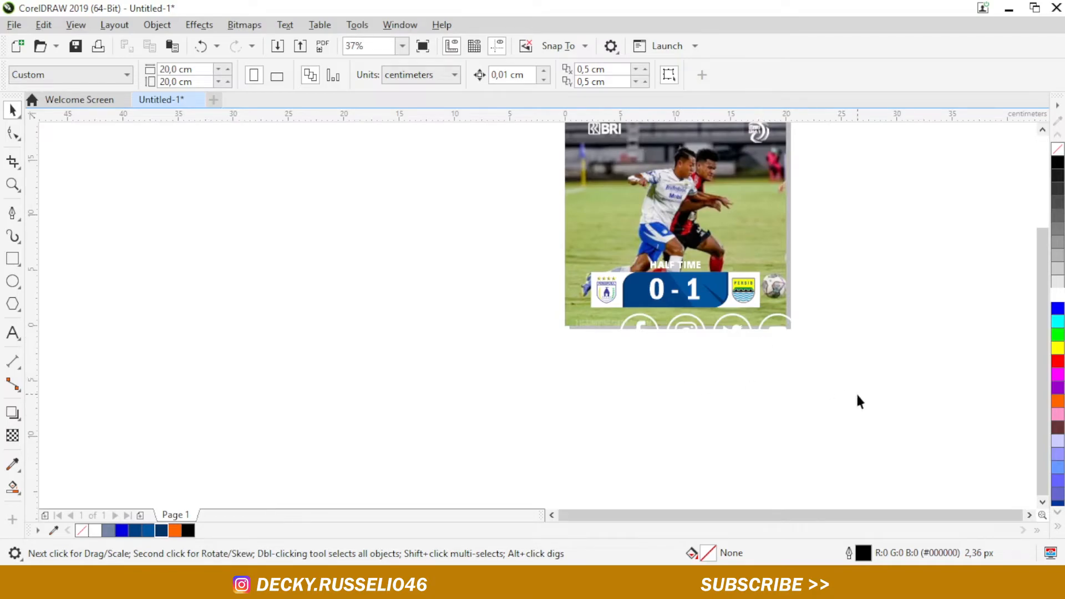
Step: Shrink the social media icon group to about 3.58 × 0.79 cm and centre it horizontally below the scoreboard bar
{"action": "left_click", "coordinate": [566, 320]}
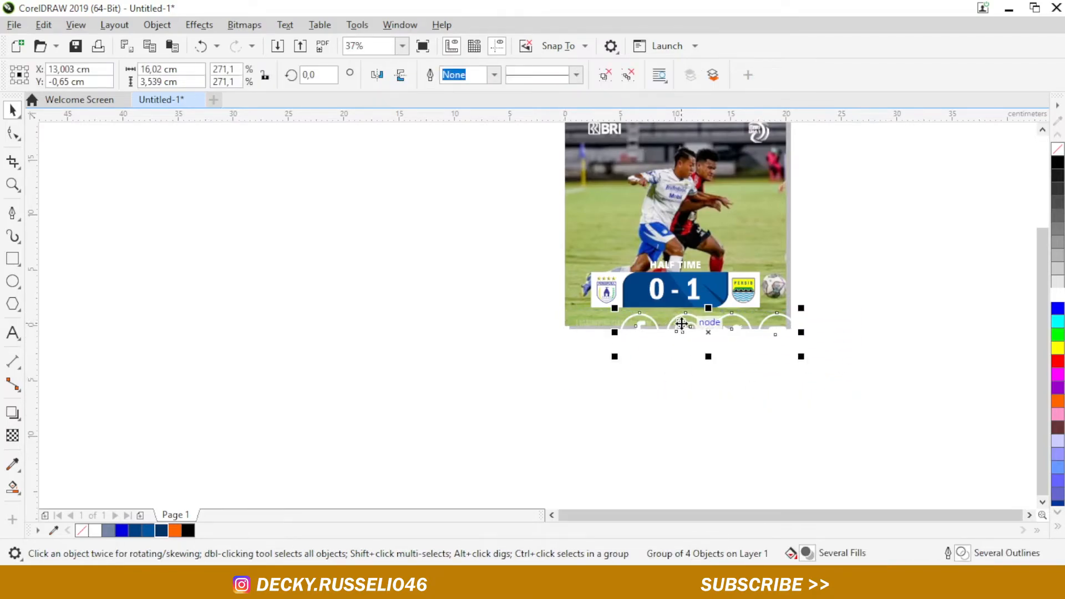
{"action": "right_click", "coordinate": [683, 320]}
{"action": "left_click", "coordinate": [396, 267]}
{"action": "key", "text": "p"}
{"action": "scroll", "coordinate": [750, 191], "scroll_direction": "up", "scroll_amount": 1}
{"action": "left_click_drag", "start_coordinate": [783, 196], "coordinate": [709, 225]}
{"action": "left_click_drag", "start_coordinate": [604, 247], "coordinate": [590, 439]}
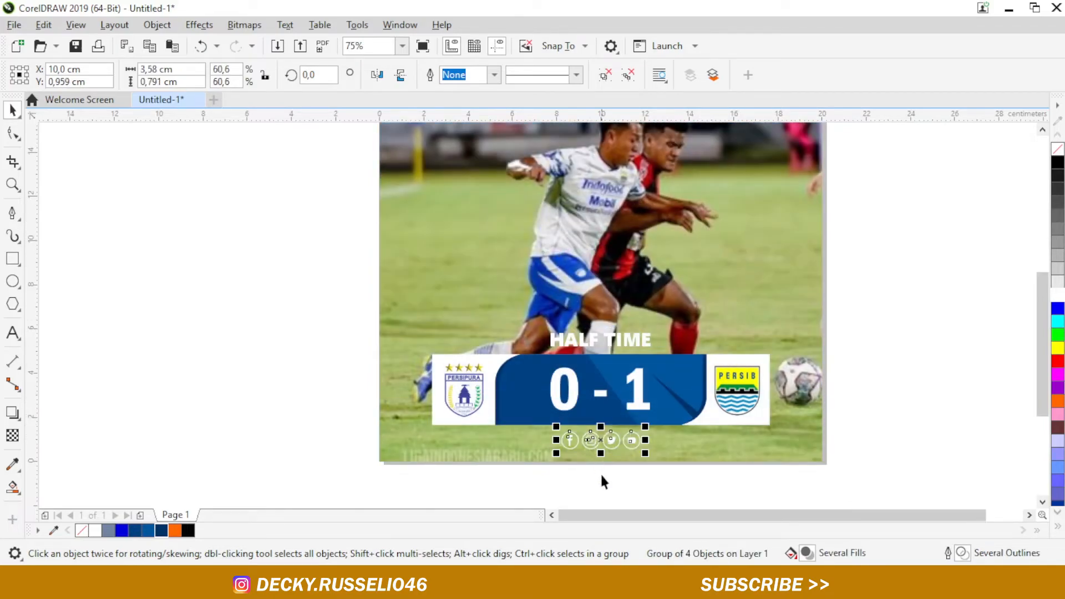
{"action": "left_click", "coordinate": [597, 481]}
Step: Recentre the social media icons on the page, shrink them to about 2.29 × 0.51 cm and return them below the scoreboard bar
{"action": "scroll", "coordinate": [597, 481], "scroll_direction": "up", "scroll_amount": 1}
{"action": "left_click", "coordinate": [609, 401]}
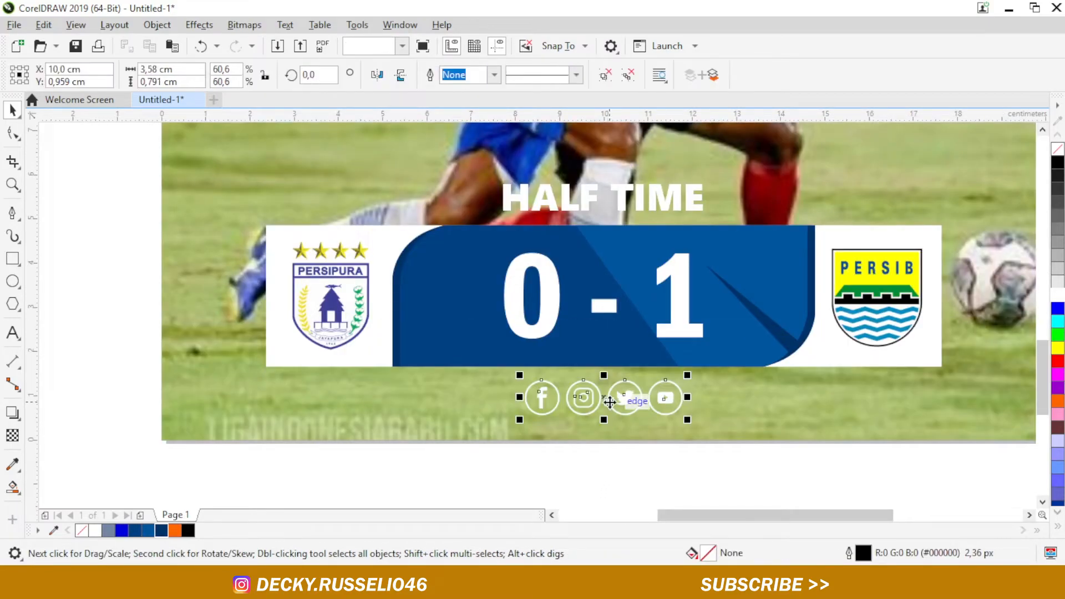
{"action": "scroll", "coordinate": [609, 402], "scroll_direction": "down", "scroll_amount": 1}
{"action": "key", "text": "p"}
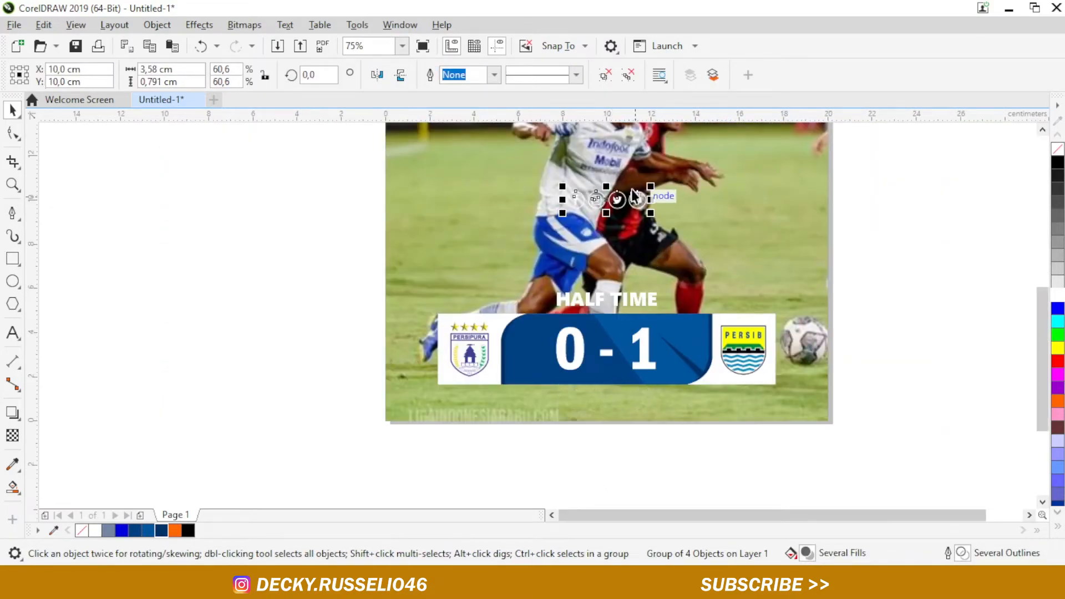
{"action": "scroll", "coordinate": [632, 190], "scroll_direction": "up", "scroll_amount": 2}
{"action": "left_click_drag", "start_coordinate": [692, 194], "coordinate": [677, 206]}
{"action": "scroll", "coordinate": [677, 206], "scroll_direction": "down", "scroll_amount": 2}
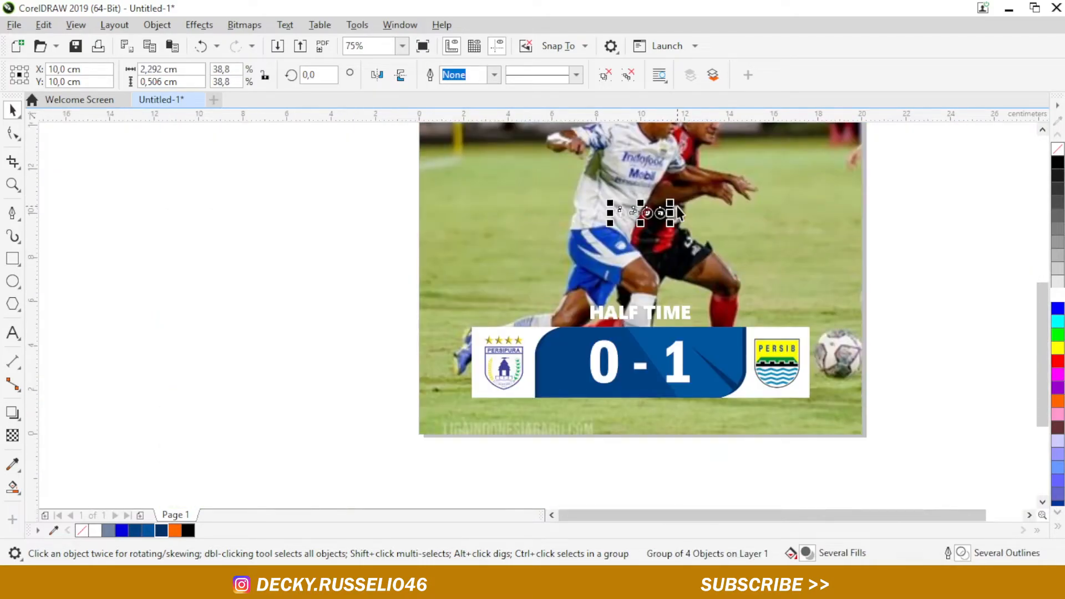
{"action": "left_click_drag", "start_coordinate": [607, 216], "coordinate": [608, 415]}
{"action": "left_click", "coordinate": [680, 458]}
{"action": "scroll", "coordinate": [680, 454], "scroll_direction": "up", "scroll_amount": 1}
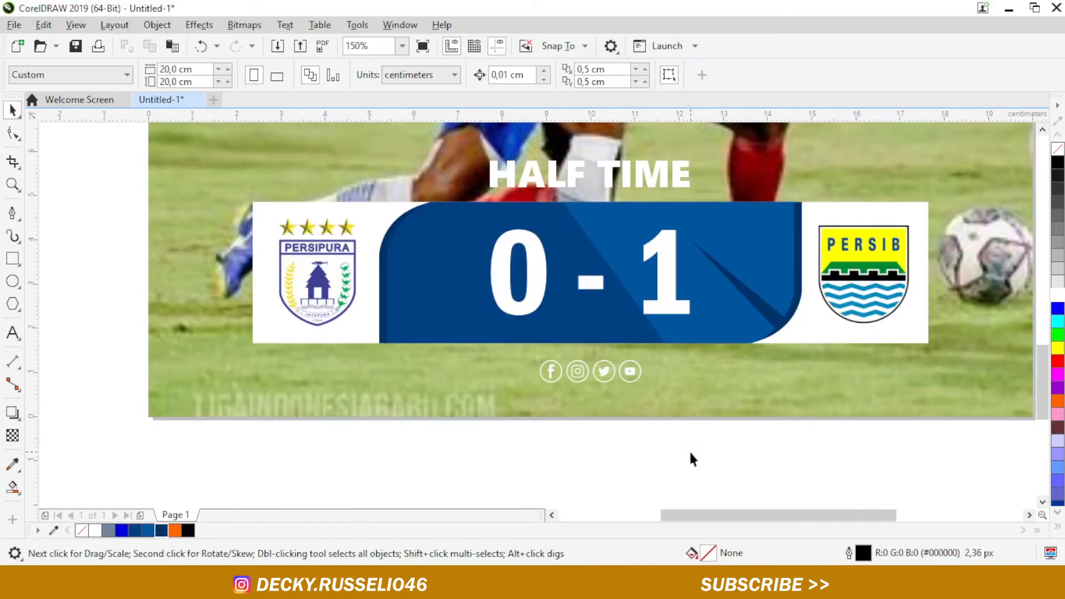
Step: Enlarge the social media icon group about its centre to about 2.82 × 0.62 cm
{"action": "left_click", "coordinate": [622, 377]}
{"action": "scroll", "coordinate": [624, 374], "scroll_direction": "up", "scroll_amount": 2}
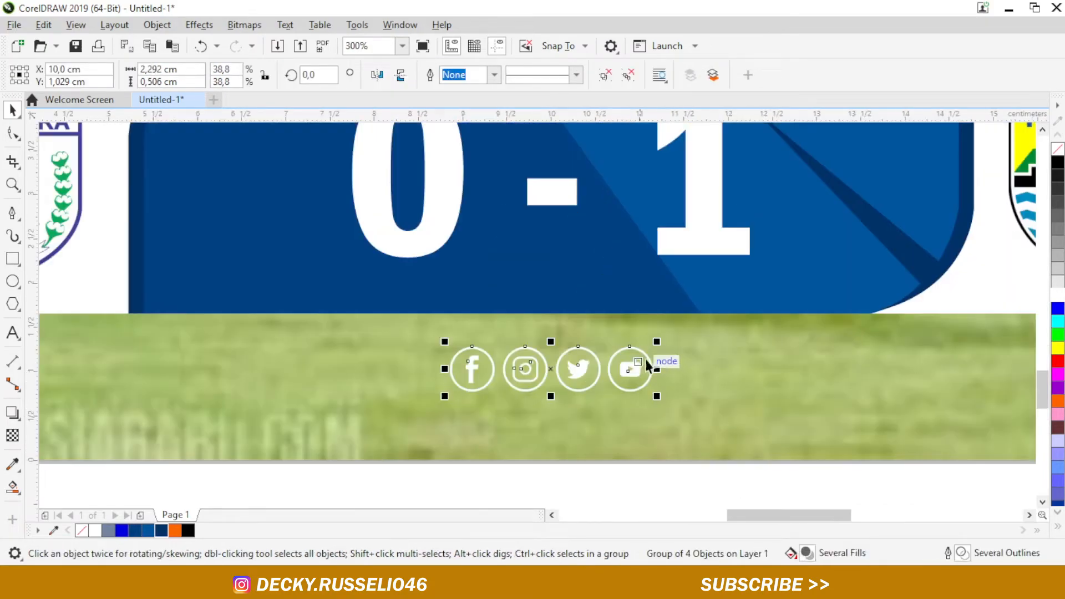
{"action": "left_click_drag", "start_coordinate": [660, 340], "coordinate": [679, 335]}
{"action": "scroll", "coordinate": [638, 366], "scroll_direction": "down", "scroll_amount": 1}
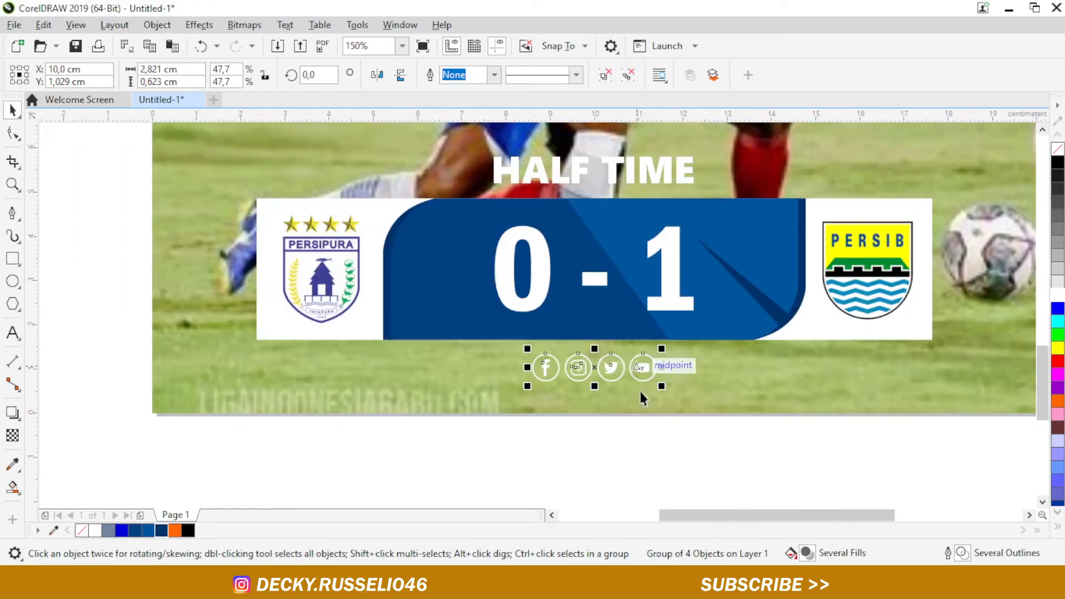
{"action": "scroll", "coordinate": [630, 393], "scroll_direction": "up", "scroll_amount": 1}
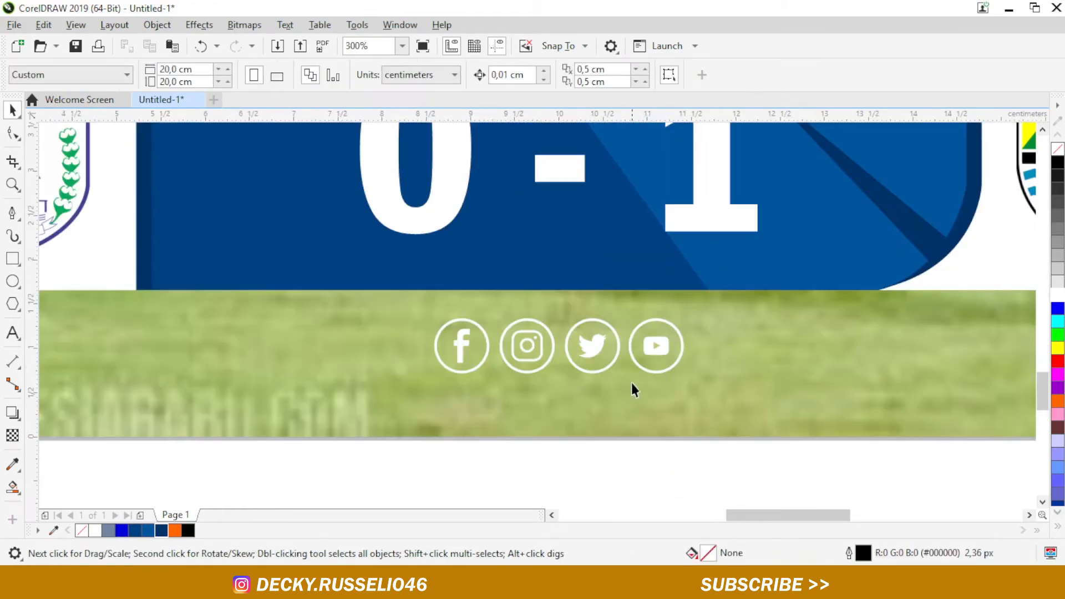
Step: Add the artistic text "Liga1Match" beside the YouTube icon on the photo's lower edge
{"action": "left_click", "coordinate": [13, 333]}
{"action": "left_click", "coordinate": [726, 361]}
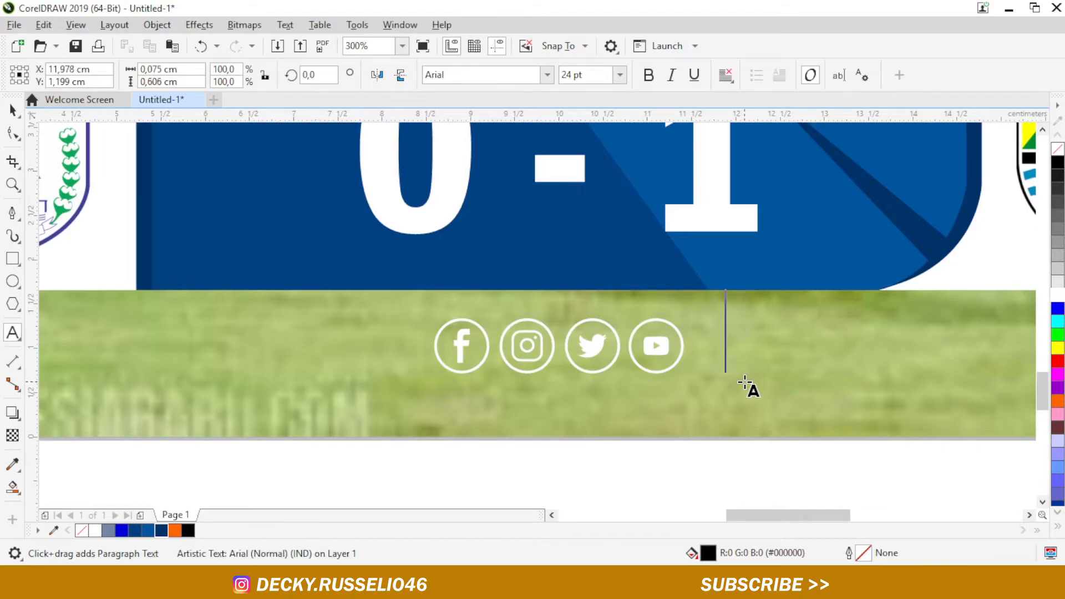
{"action": "type", "text": "Lig"}
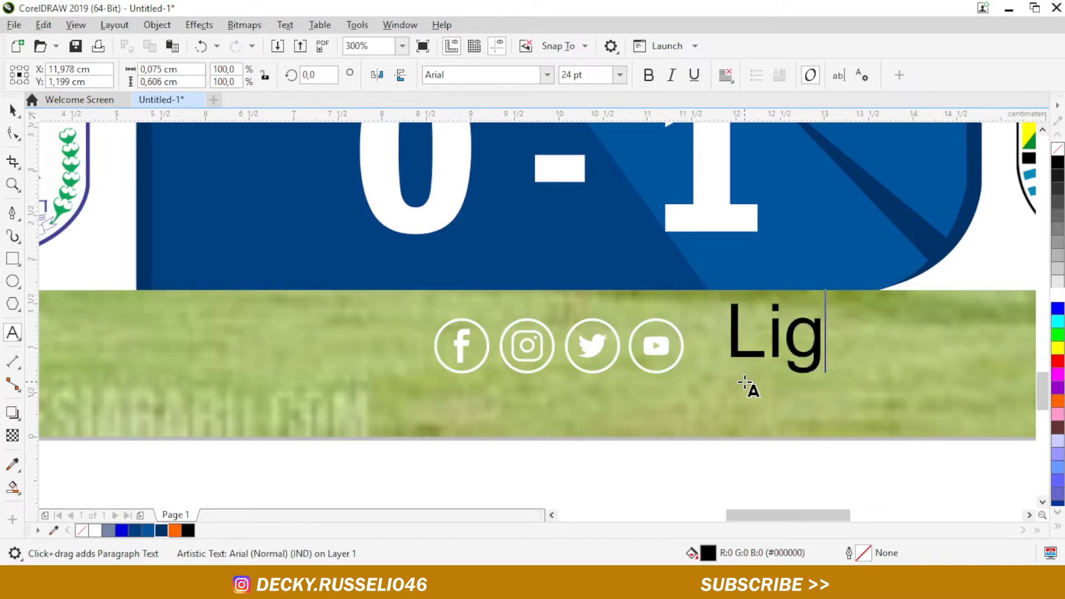
{"action": "type", "text": "a1"}
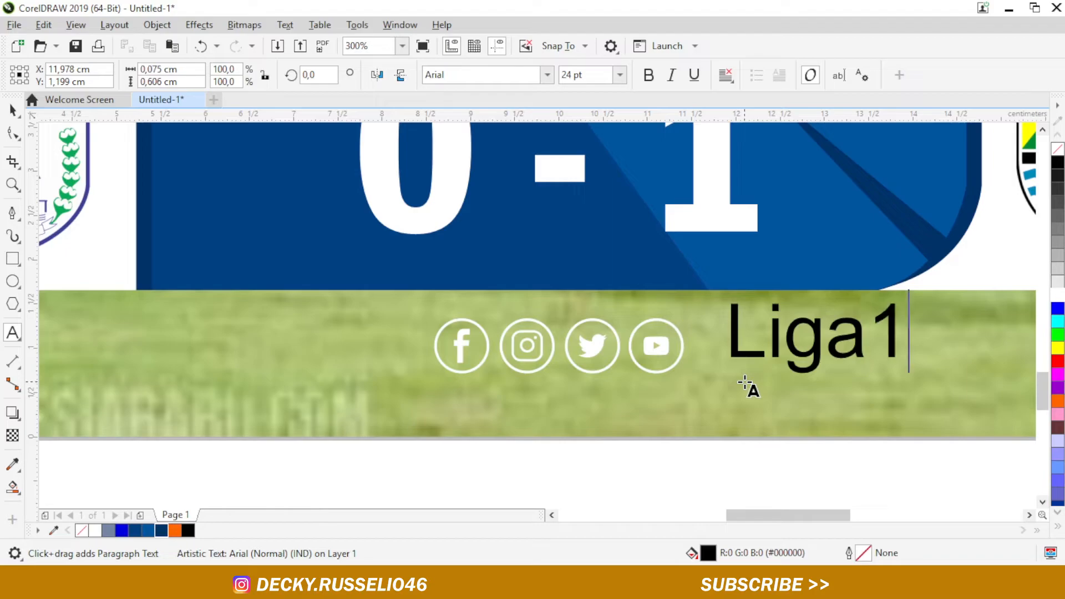
{"action": "type", "text": "Match"}
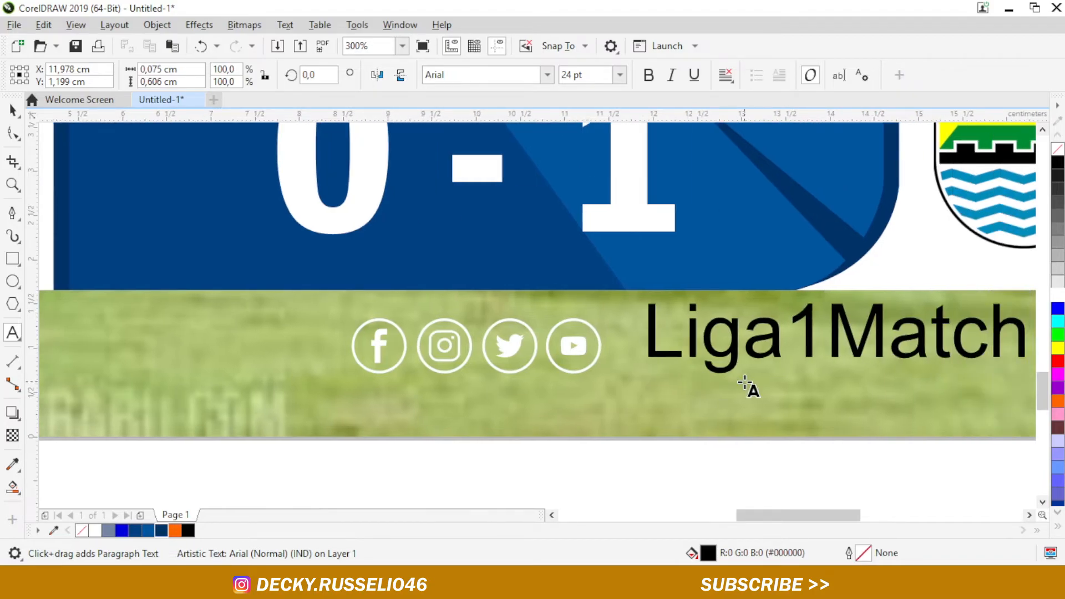
Step: Set the "Liga1Match" text in Segoe UI Black and fill it white
{"action": "left_click", "coordinate": [12, 110]}
{"action": "left_click", "coordinate": [547, 78]}
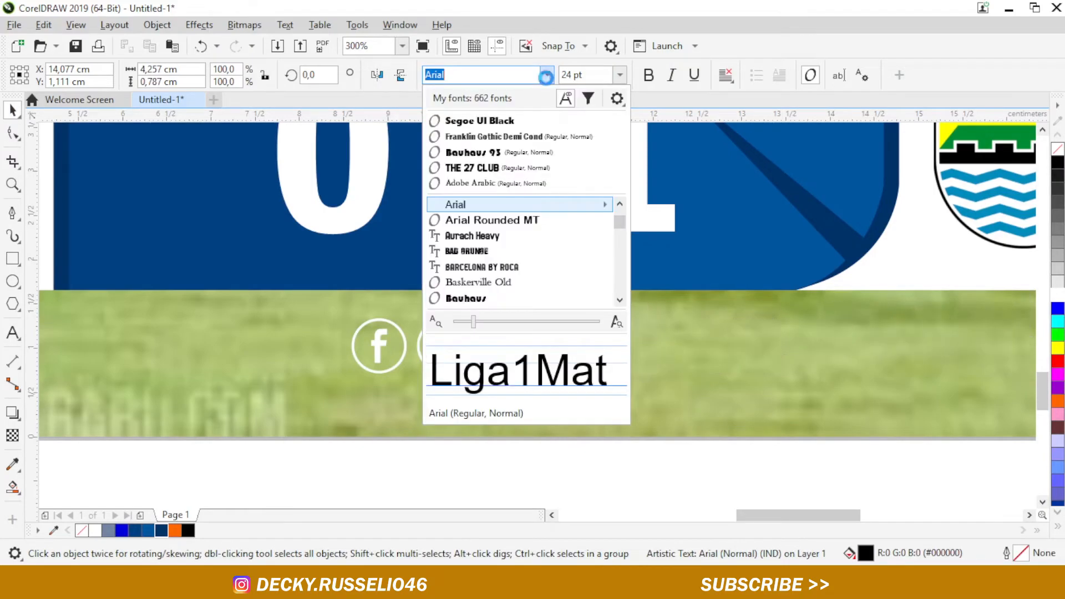
{"action": "left_click", "coordinate": [534, 125]}
{"action": "scroll", "coordinate": [708, 371], "scroll_direction": "down", "scroll_amount": 3}
{"action": "scroll", "coordinate": [712, 407], "scroll_direction": "up", "scroll_amount": 3}
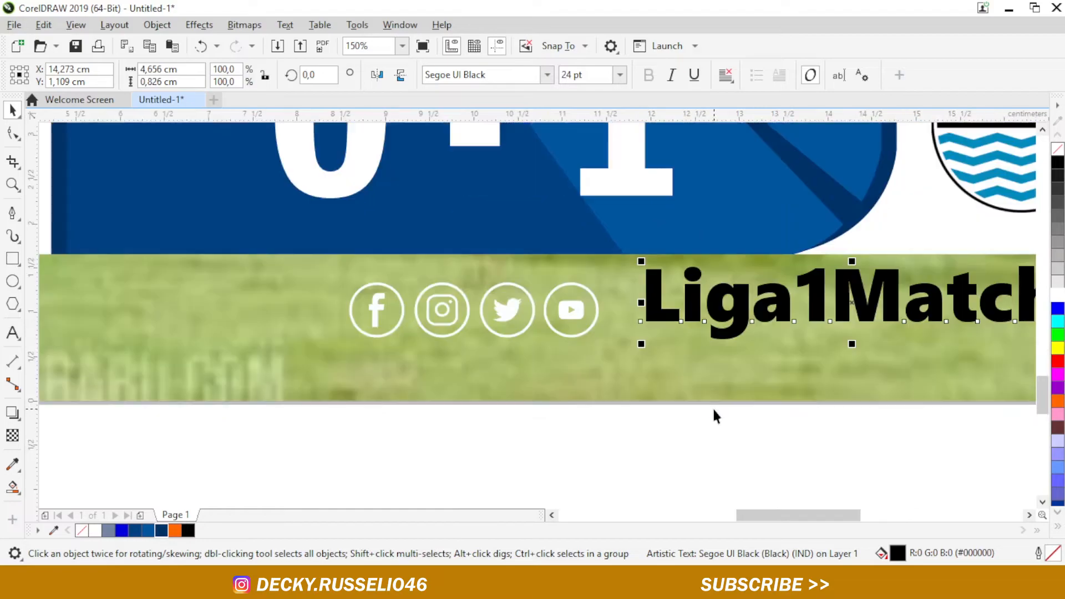
{"action": "left_click", "coordinate": [1058, 294]}
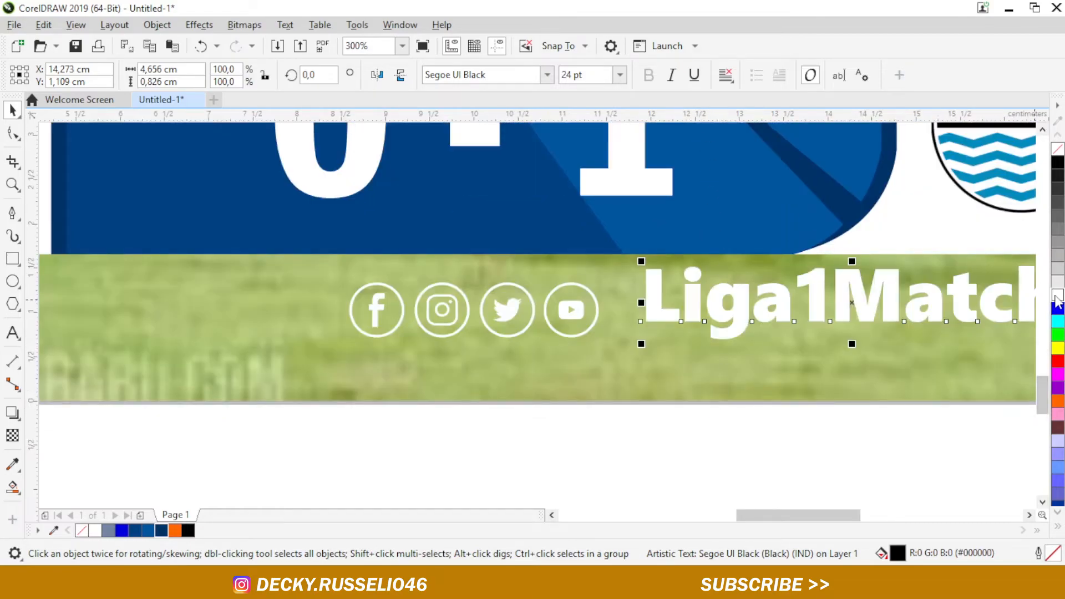
Step: Set the "Liga1Match" text size to 15 pt and move it closer to the YouTube icon
{"action": "left_click", "coordinate": [608, 76]}
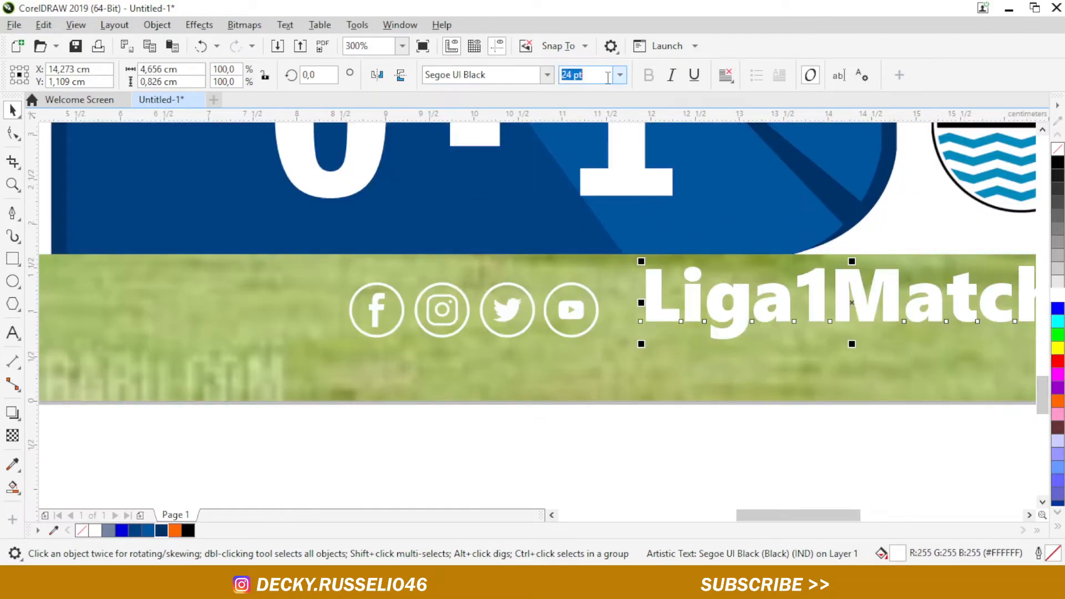
{"action": "type", "text": "1"}
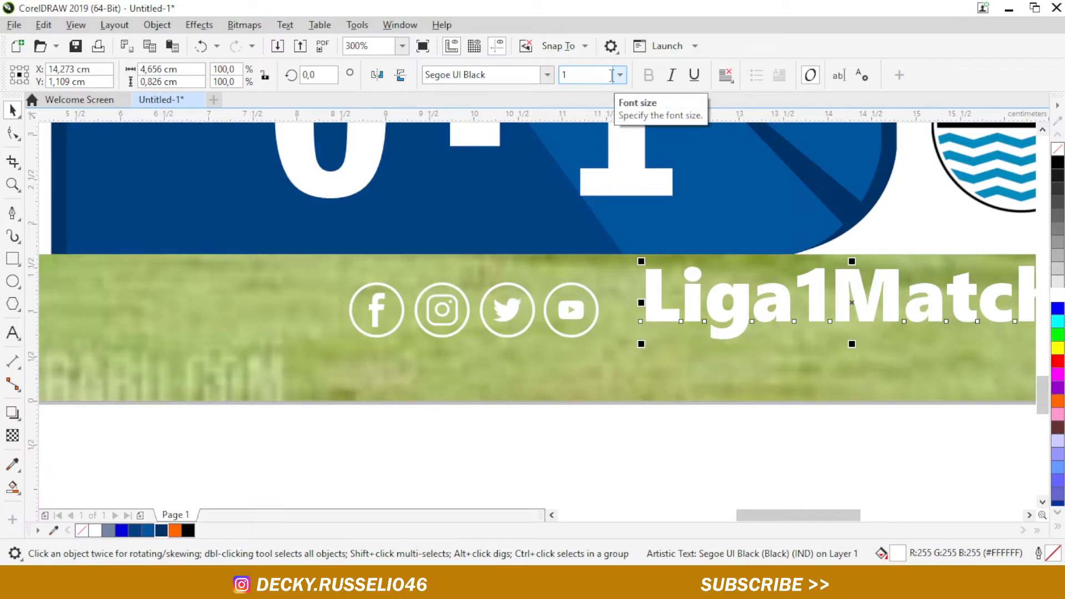
{"action": "type", "text": "5"}
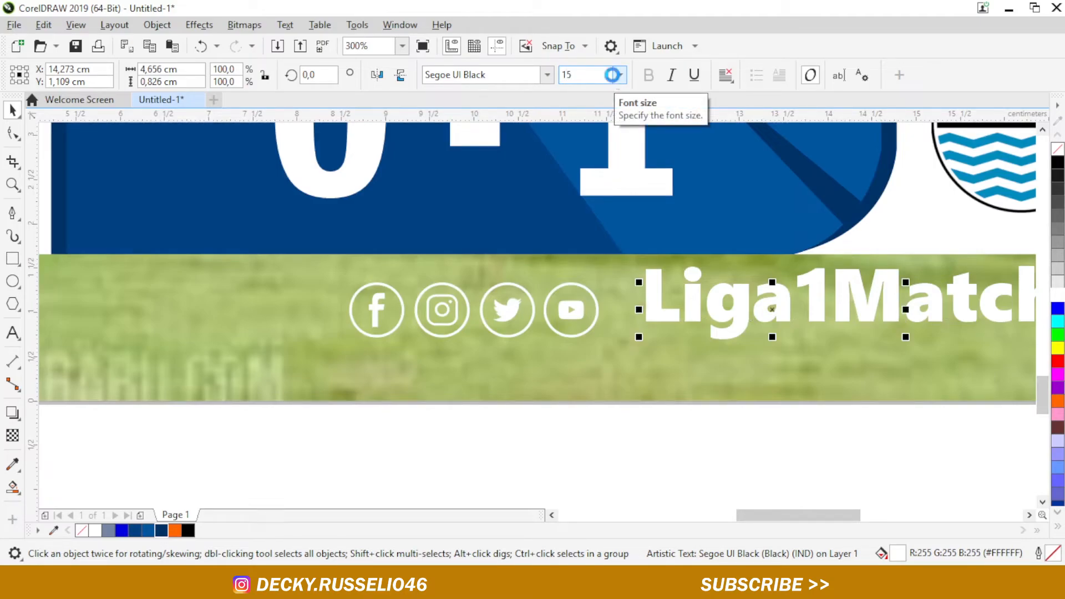
{"action": "key", "text": "Return"}
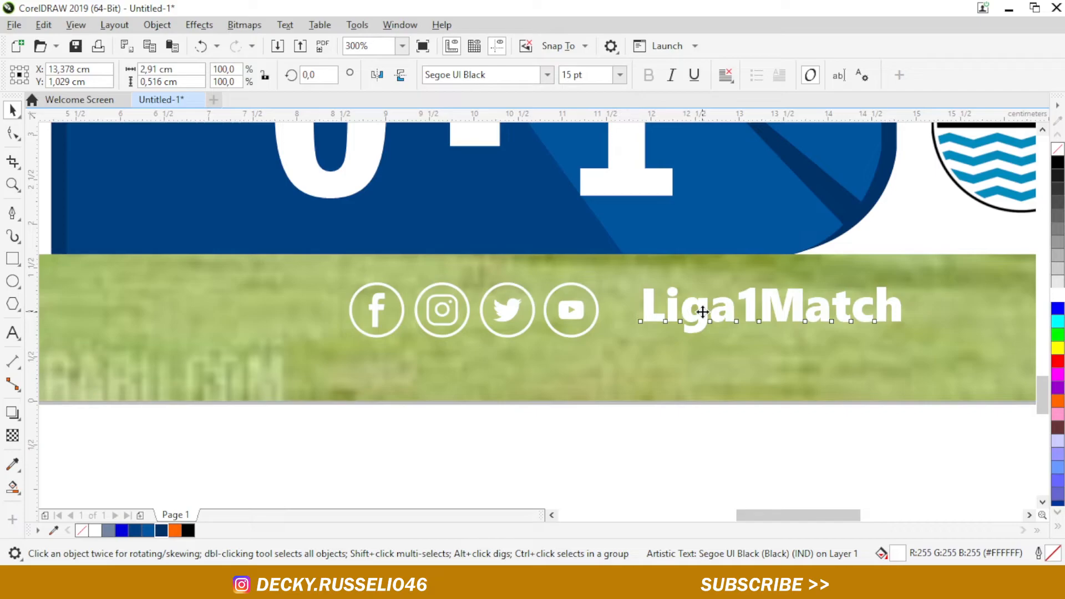
{"action": "left_click_drag", "start_coordinate": [700, 312], "coordinate": [678, 312]}
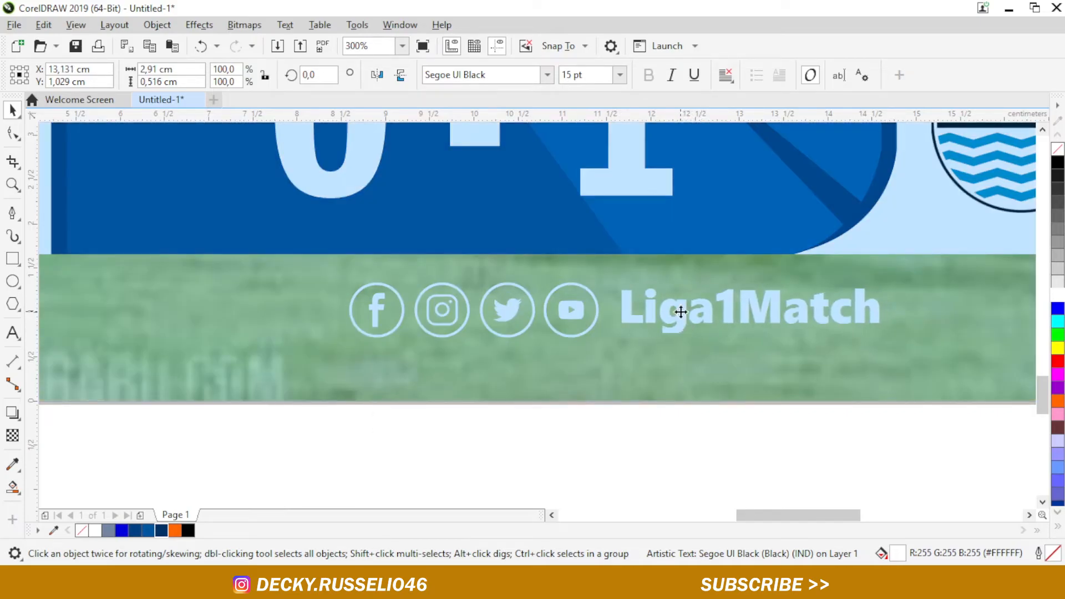
Step: Group the social media icons with the "Liga1Match" text and move the group to the page's horizontal centre below the scoreboard
{"action": "left_click", "coordinate": [561, 321], "text": "shift"}
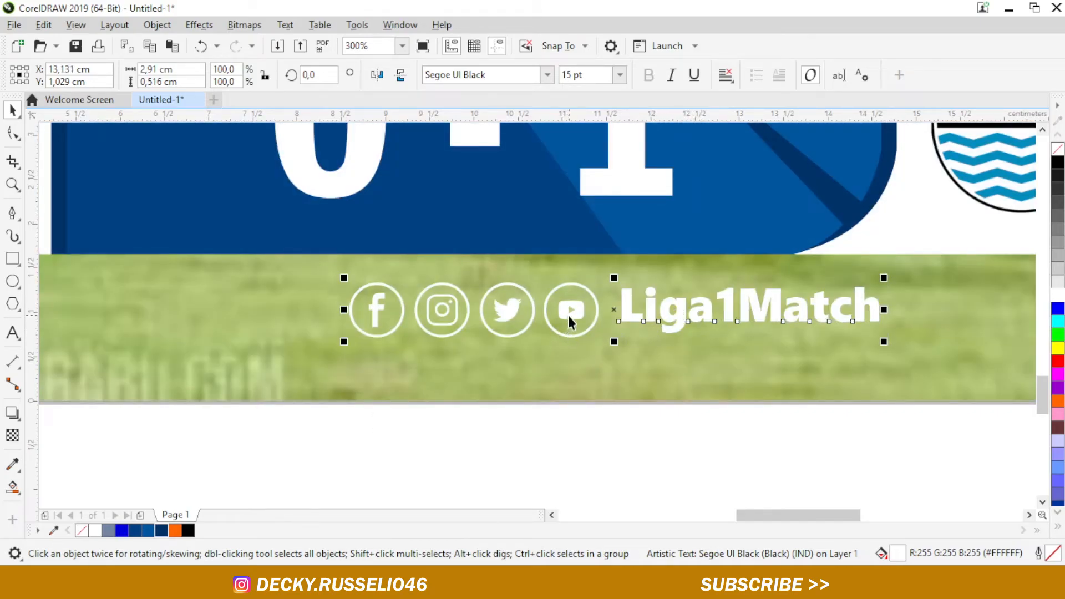
{"action": "right_click", "coordinate": [568, 315]}
{"action": "left_click", "coordinate": [610, 193]}
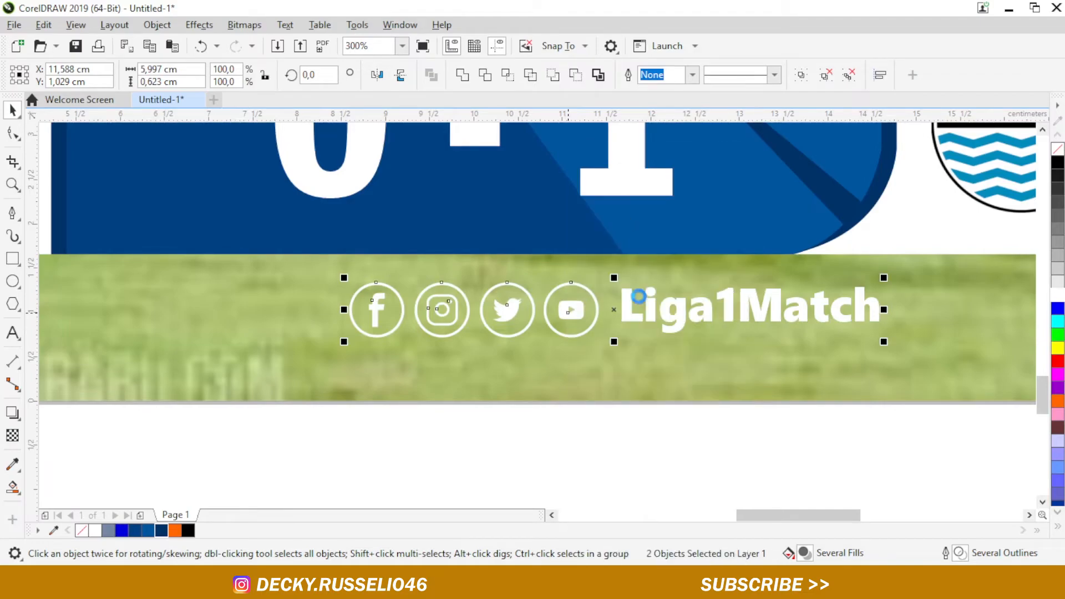
{"action": "scroll", "coordinate": [670, 365], "scroll_direction": "down", "scroll_amount": 4}
{"action": "left_click_drag", "start_coordinate": [670, 364], "coordinate": [615, 354]}
{"action": "left_click", "coordinate": [637, 420]}
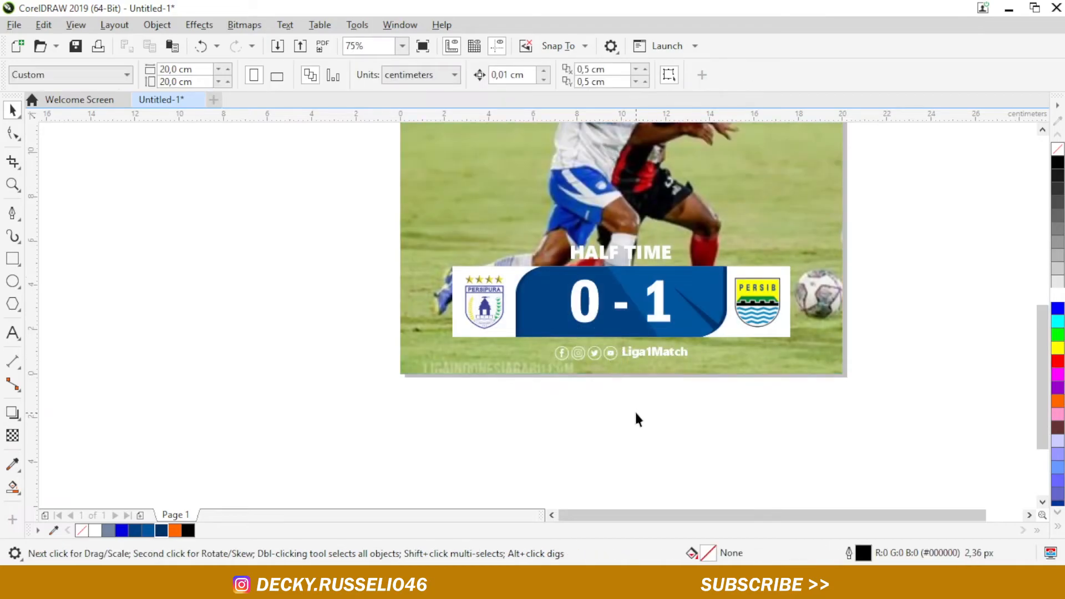
Step: Create a page-sized 20 × 20 cm rectangle and move it to the empty area right of the poster
{"action": "scroll", "coordinate": [613, 387], "scroll_direction": "down", "scroll_amount": 2}
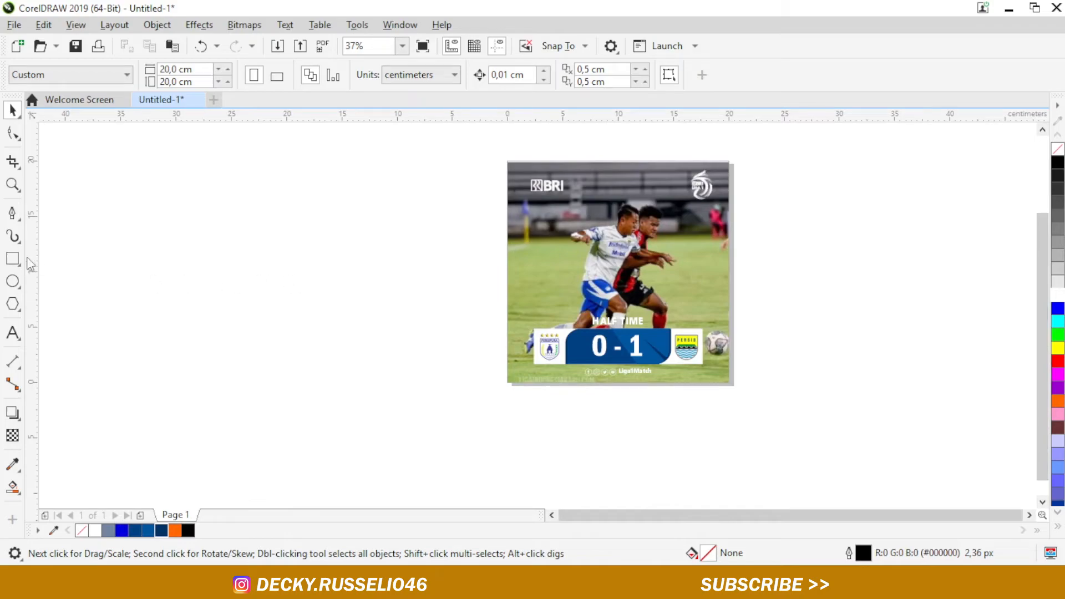
{"action": "double_click", "coordinate": [12, 258]}
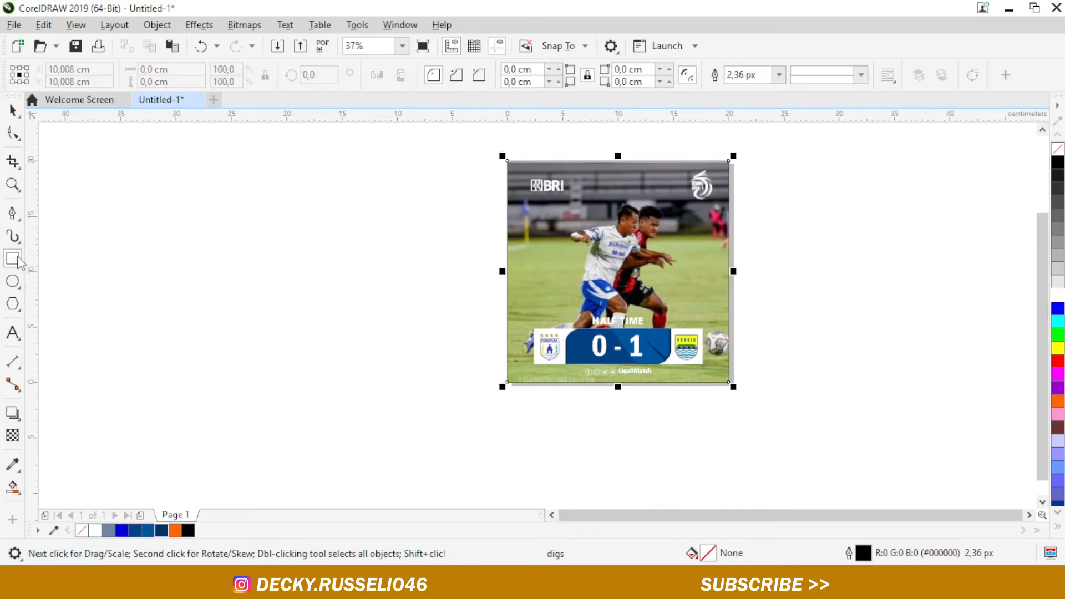
{"action": "left_click", "coordinate": [12, 110]}
{"action": "left_click_drag", "start_coordinate": [618, 271], "coordinate": [861, 281]}
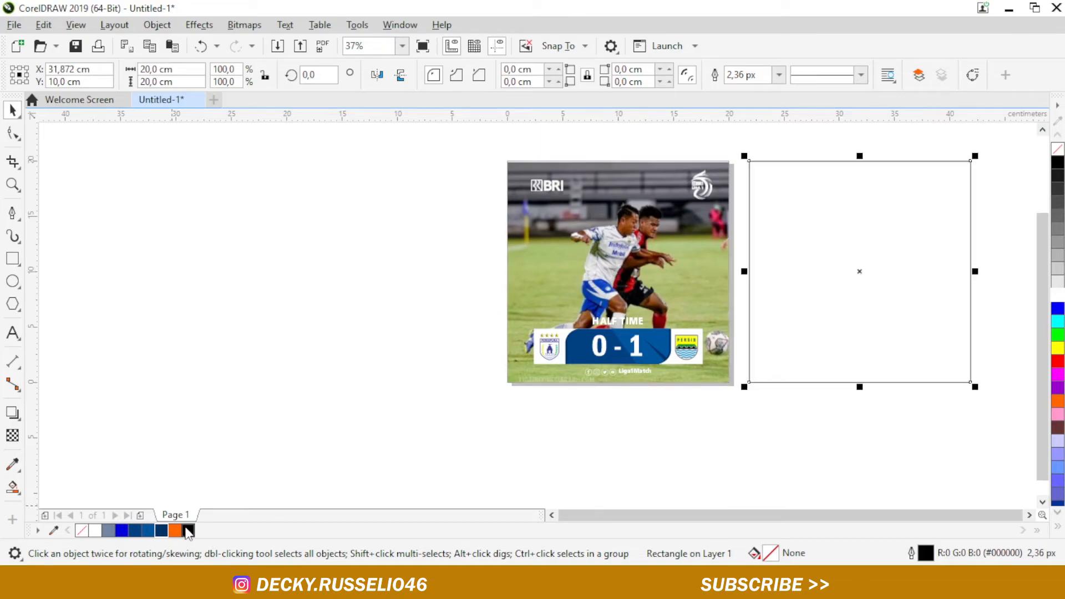
Step: Fill the page-sized rectangle black and set its outline to None
{"action": "left_click", "coordinate": [188, 530]}
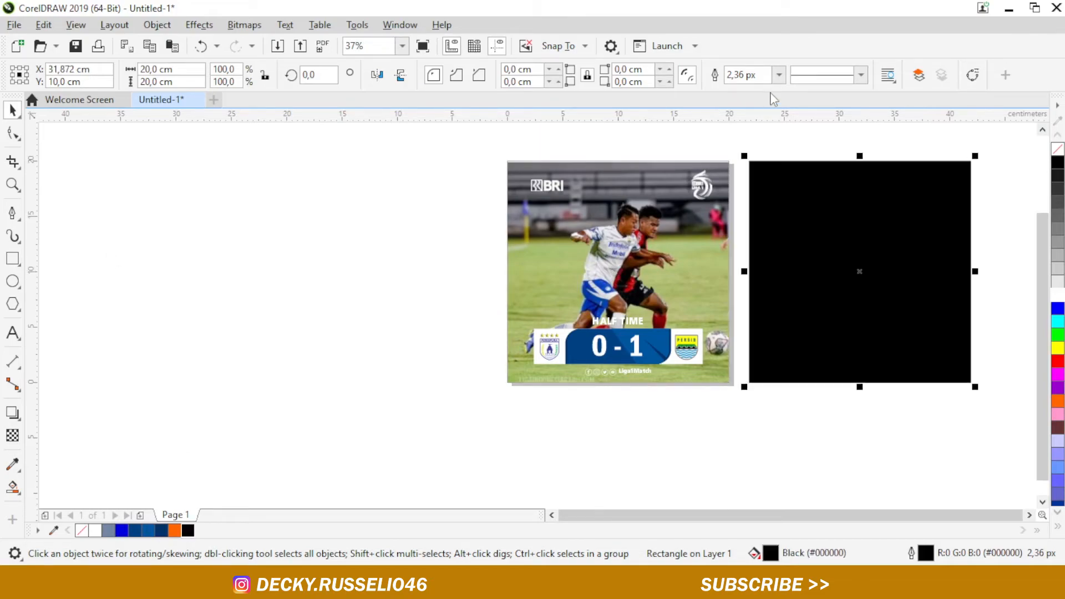
{"action": "left_click", "coordinate": [779, 74]}
{"action": "left_click", "coordinate": [742, 90]}
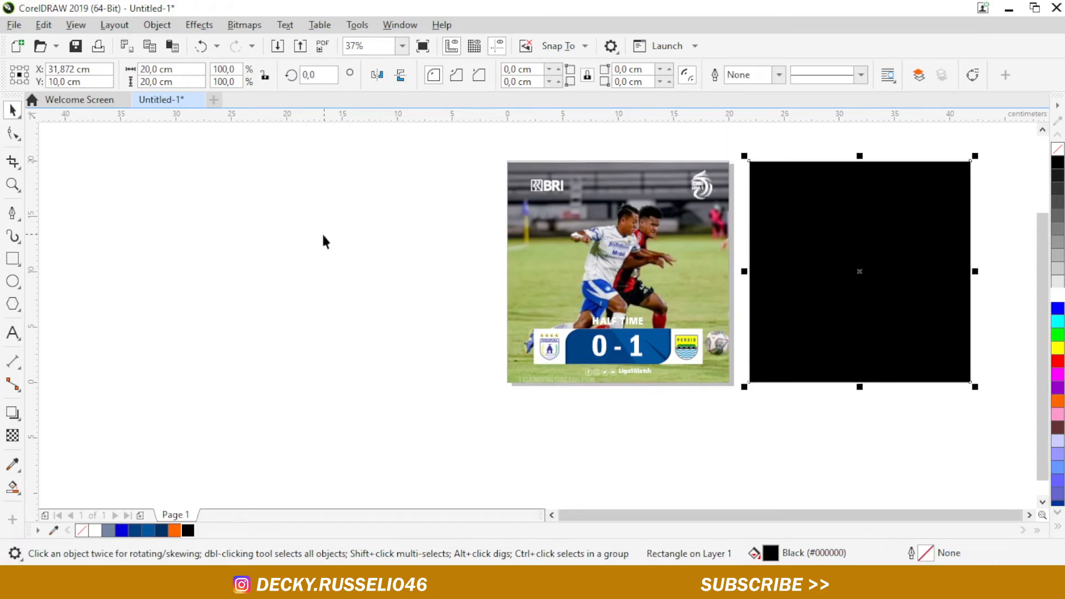
Step: Apply a fountain transparency to the black rectangle and make it elliptical
{"action": "left_click", "coordinate": [888, 309]}
{"action": "left_click", "coordinate": [12, 434]}
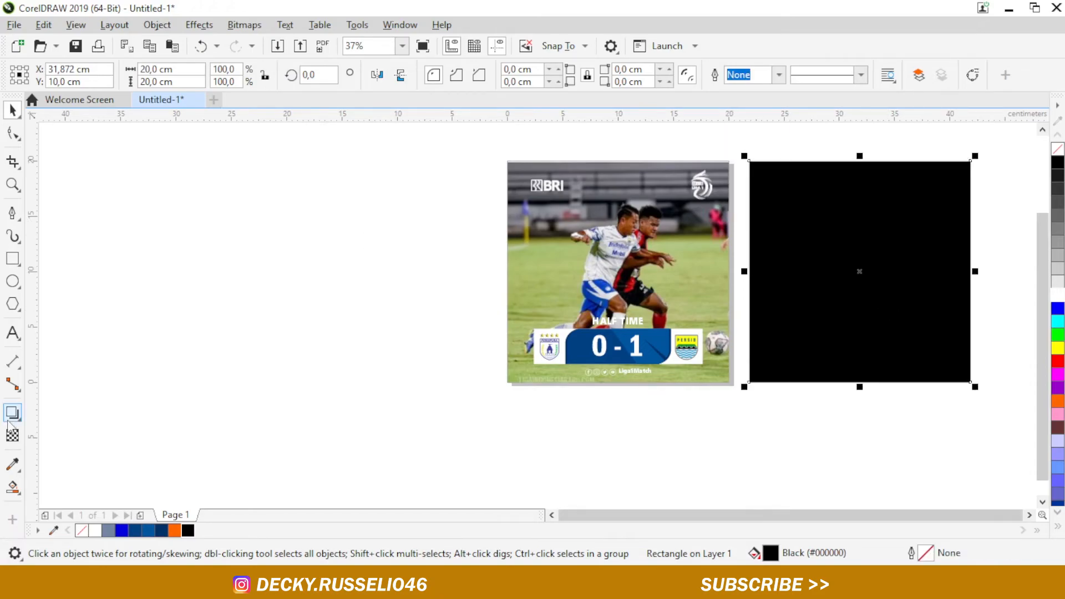
{"action": "left_click_drag", "start_coordinate": [848, 279], "coordinate": [938, 219]}
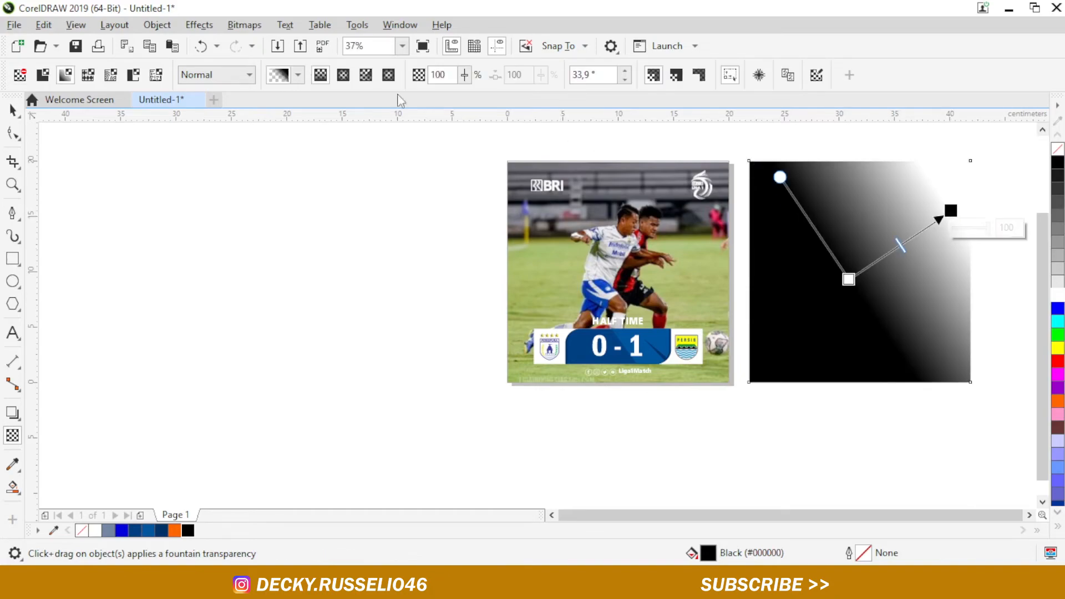
{"action": "left_click", "coordinate": [343, 74]}
Step: Centre the elliptical transparency on the rectangle, make its middle transparent and its edges opaque, and extend it beyond the corners at about 27°
{"action": "scroll", "coordinate": [486, 256], "scroll_direction": "down", "scroll_amount": 2}
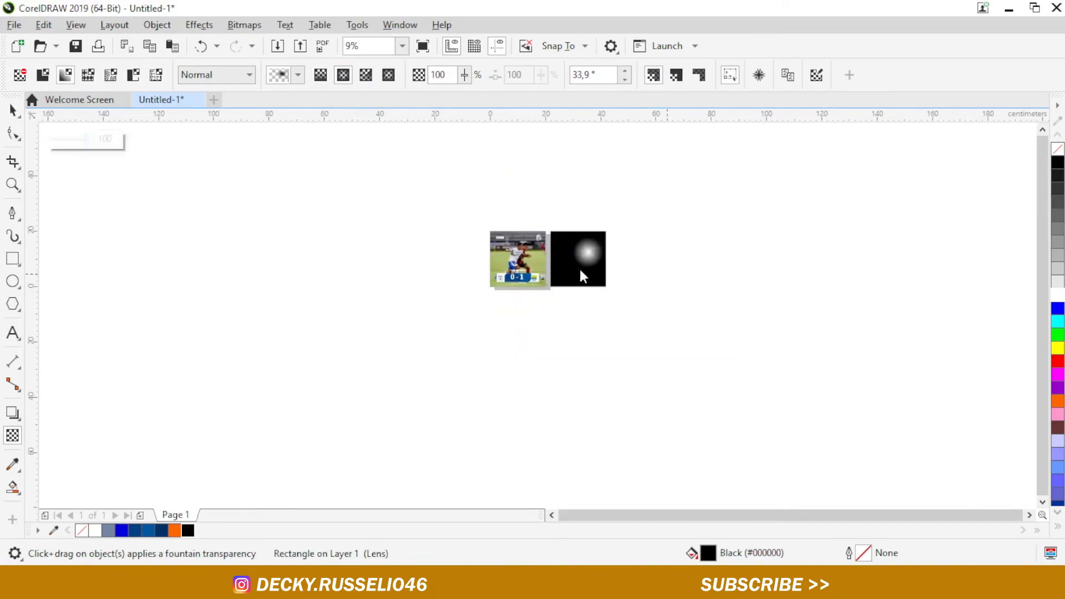
{"action": "scroll", "coordinate": [582, 268], "scroll_direction": "up", "scroll_amount": 1}
{"action": "left_click_drag", "start_coordinate": [591, 235], "coordinate": [572, 248]}
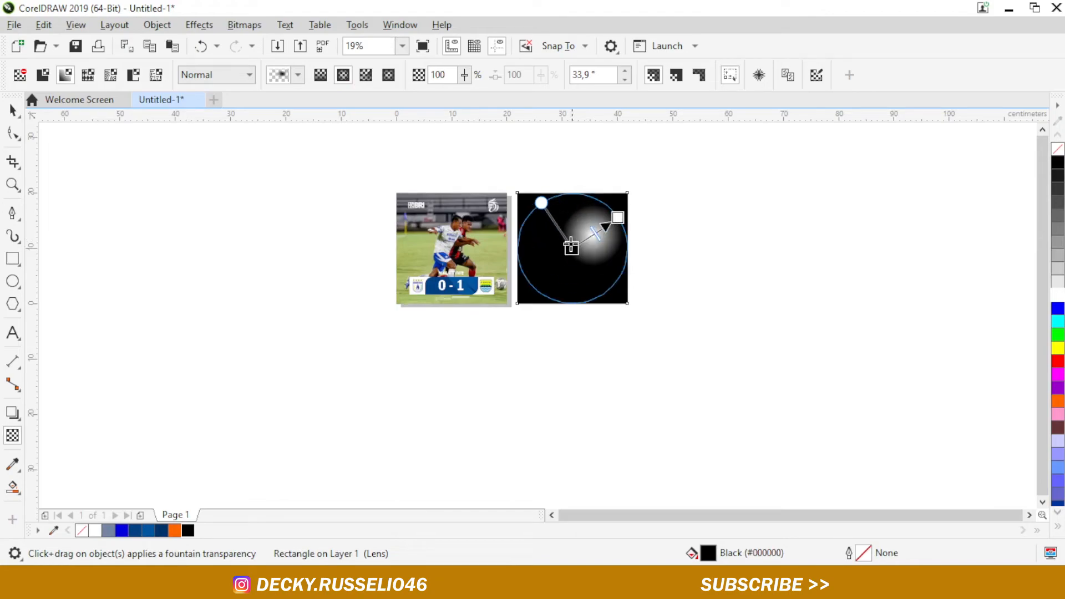
{"action": "left_click_drag", "start_coordinate": [618, 217], "coordinate": [673, 198]}
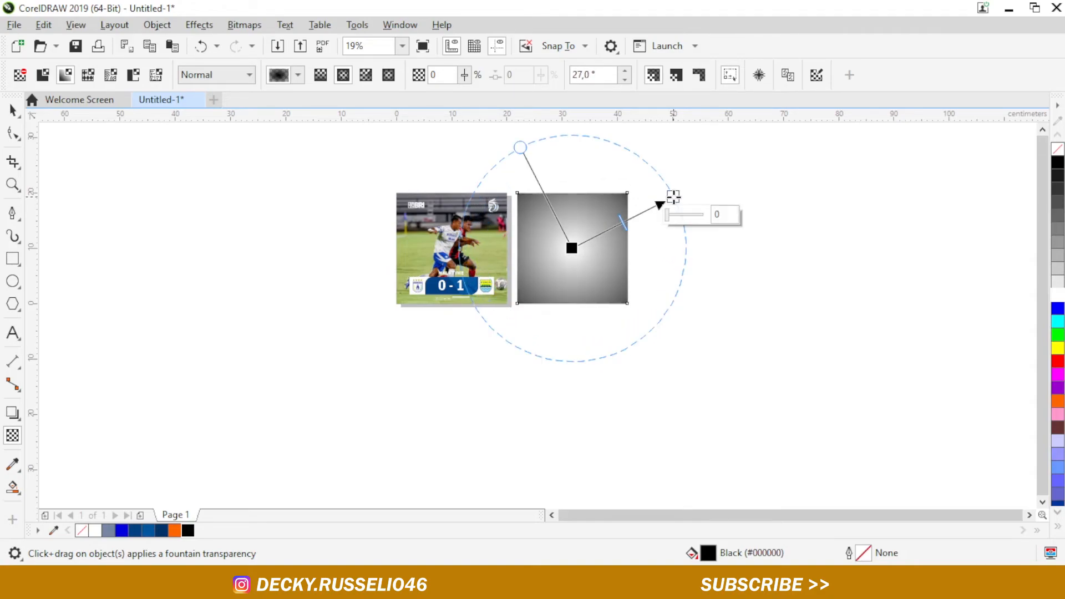
Step: Centre the vignette rectangle on the page and send the clipped match photo to the back, behind the vignette
{"action": "left_click", "coordinate": [14, 109]}
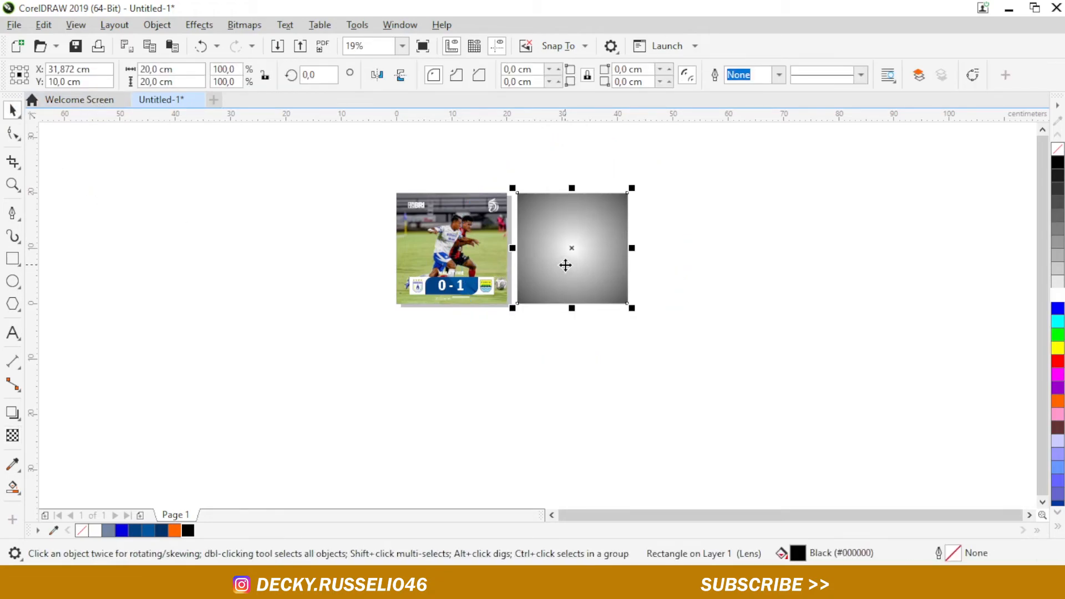
{"action": "key", "text": "p"}
{"action": "scroll", "coordinate": [469, 250], "scroll_direction": "up", "scroll_amount": 2}
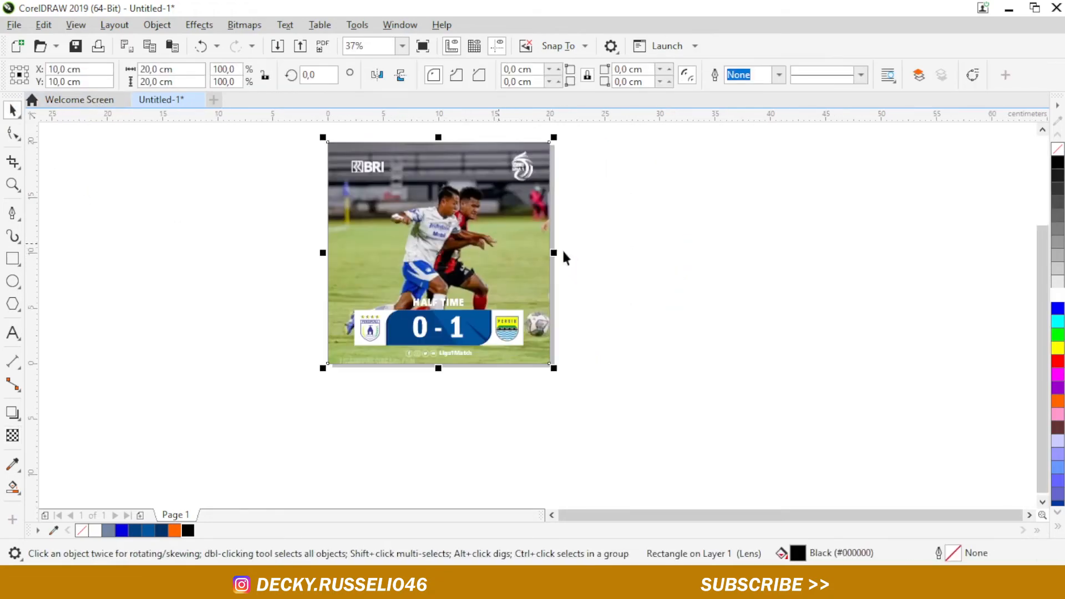
{"action": "left_click", "coordinate": [534, 250]}
{"action": "key", "text": "ctrl+z"}
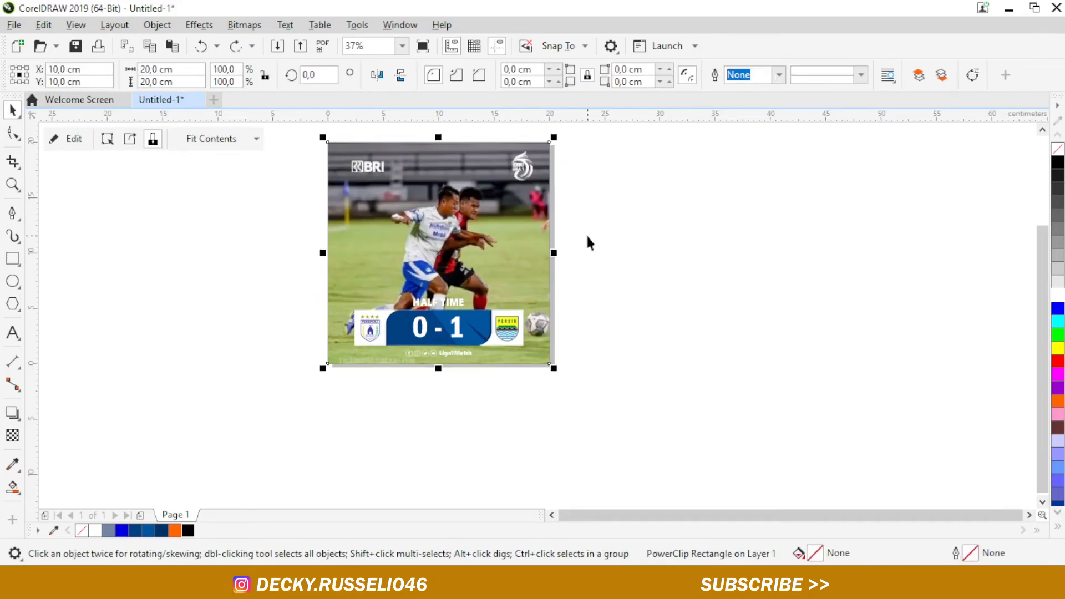
{"action": "key", "text": "shift+Page_Down"}
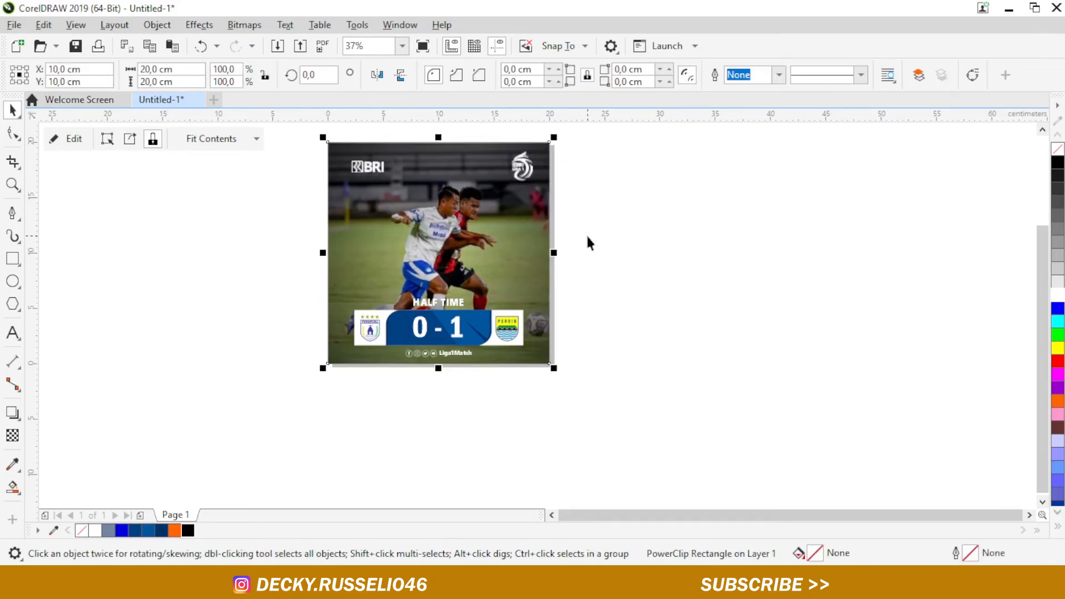
{"action": "left_click", "coordinate": [662, 275]}
{"action": "left_click", "coordinate": [537, 234]}
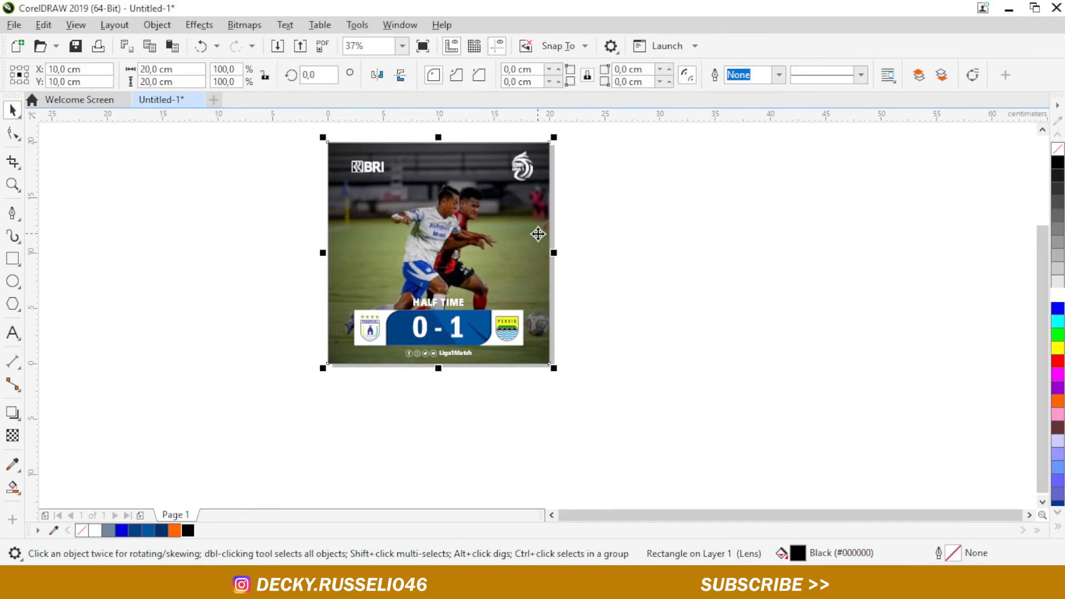
{"action": "left_click_drag", "start_coordinate": [527, 232], "coordinate": [636, 239]}
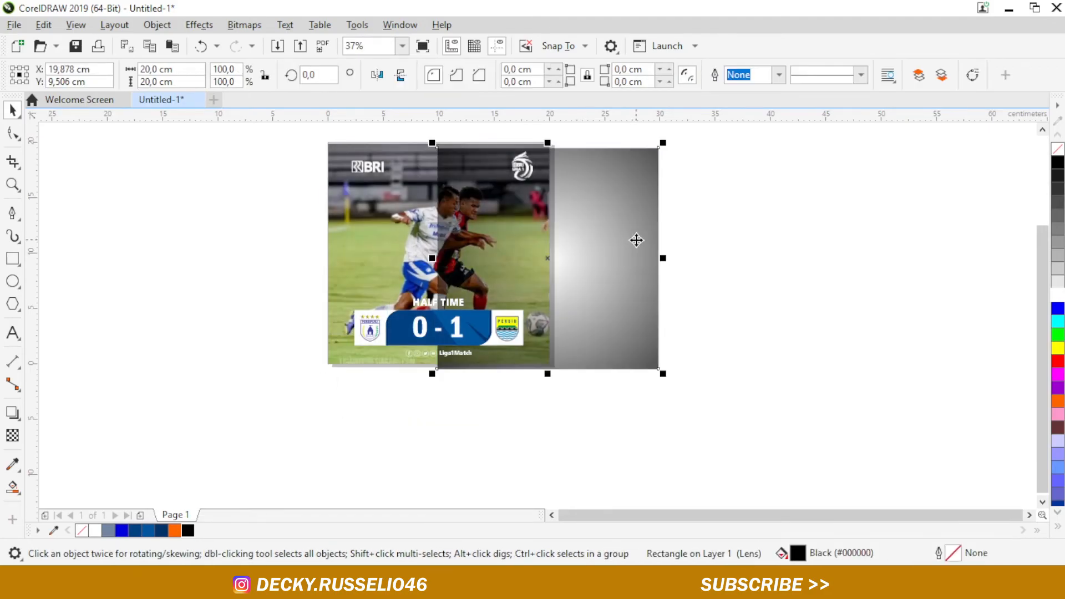
{"action": "key", "text": "ctrl+z"}
Step: Extend the vignette's elliptical transparency farther beyond the page at 27° to soften the darkening of the edges
{"action": "left_click", "coordinate": [12, 435]}
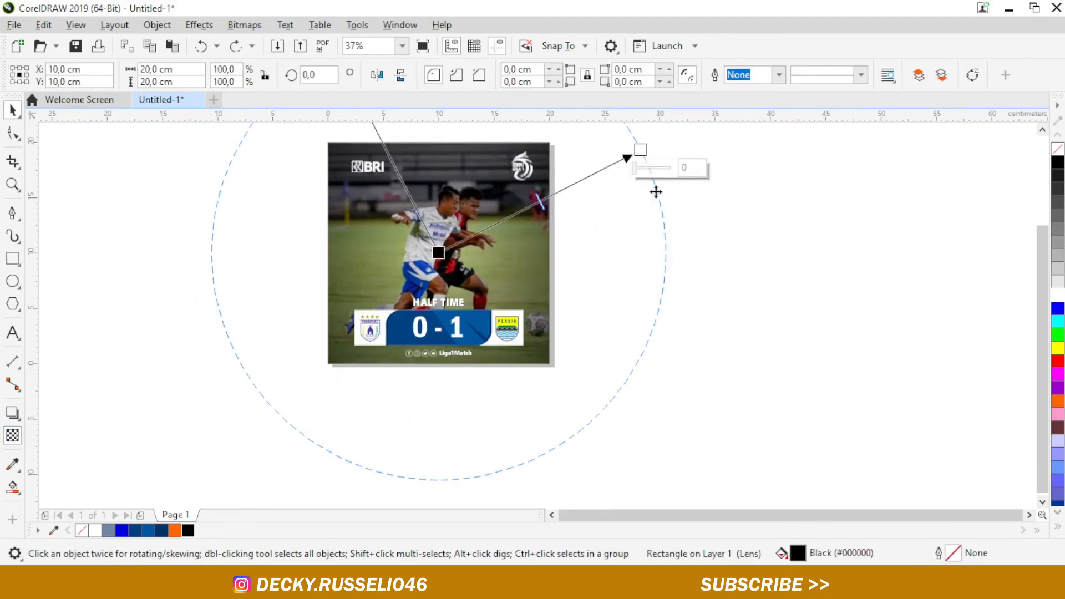
{"action": "scroll", "coordinate": [553, 242], "scroll_direction": "down", "scroll_amount": 1}
{"action": "scroll", "coordinate": [538, 178], "scroll_direction": "up", "scroll_amount": 1}
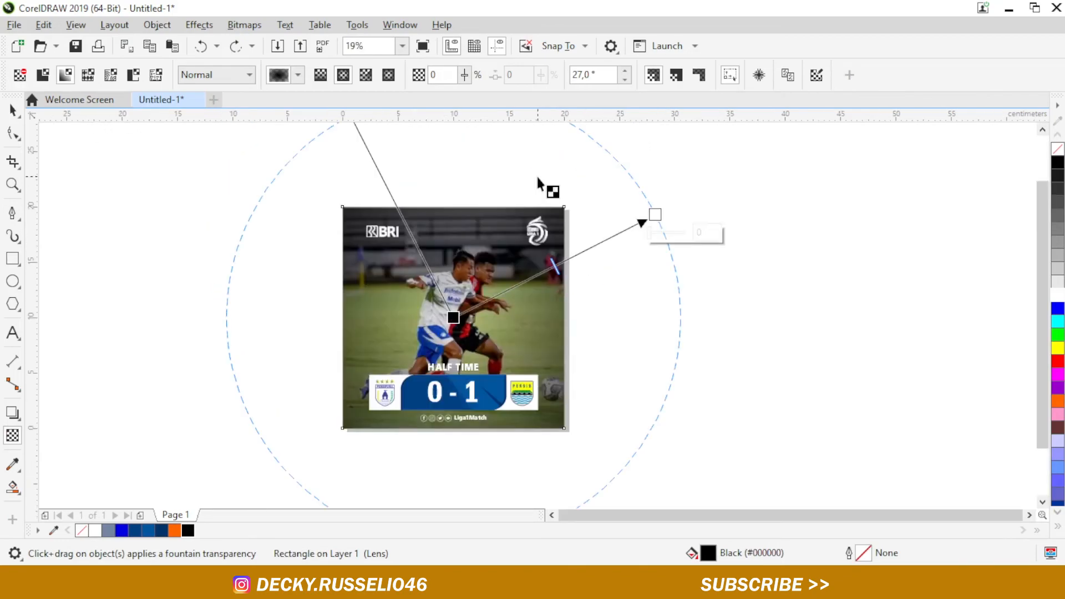
{"action": "left_click_drag", "start_coordinate": [655, 214], "coordinate": [689, 198]}
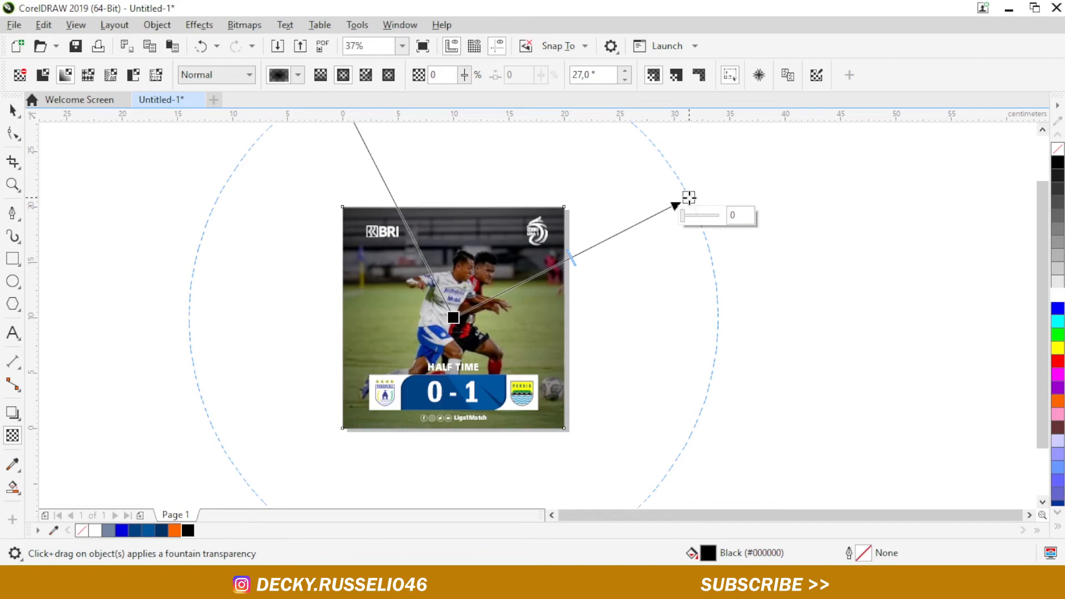
{"action": "left_click_drag", "start_coordinate": [689, 197], "coordinate": [693, 194]}
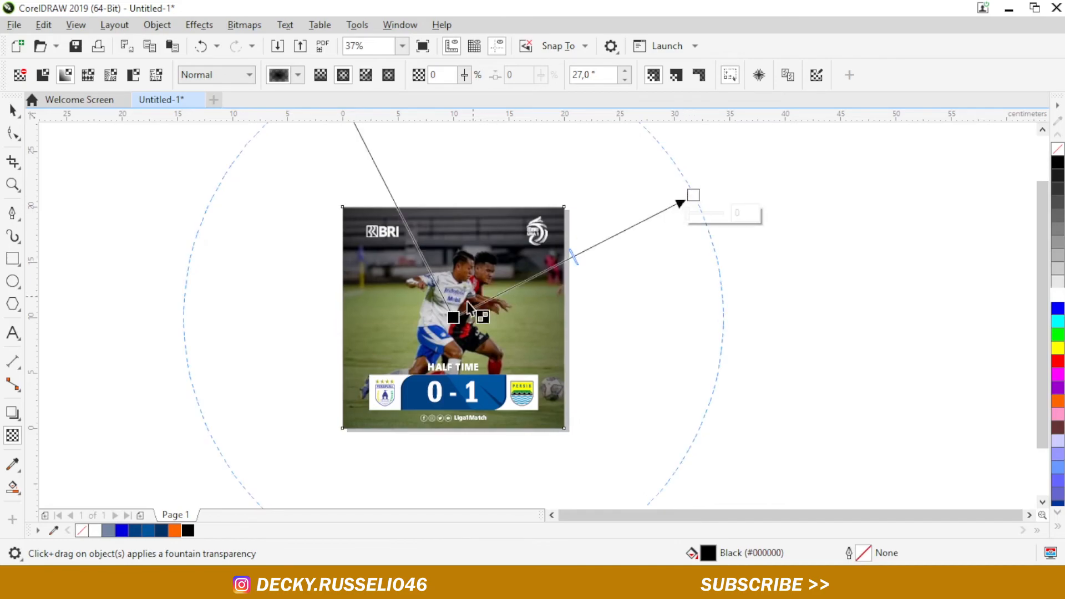
Step: Raise the centre of the vignette's elliptical transparency to the players' torsos, bringing its angle to about 21.9°, and deselect the rectangle
{"action": "left_click_drag", "start_coordinate": [452, 317], "coordinate": [455, 300]}
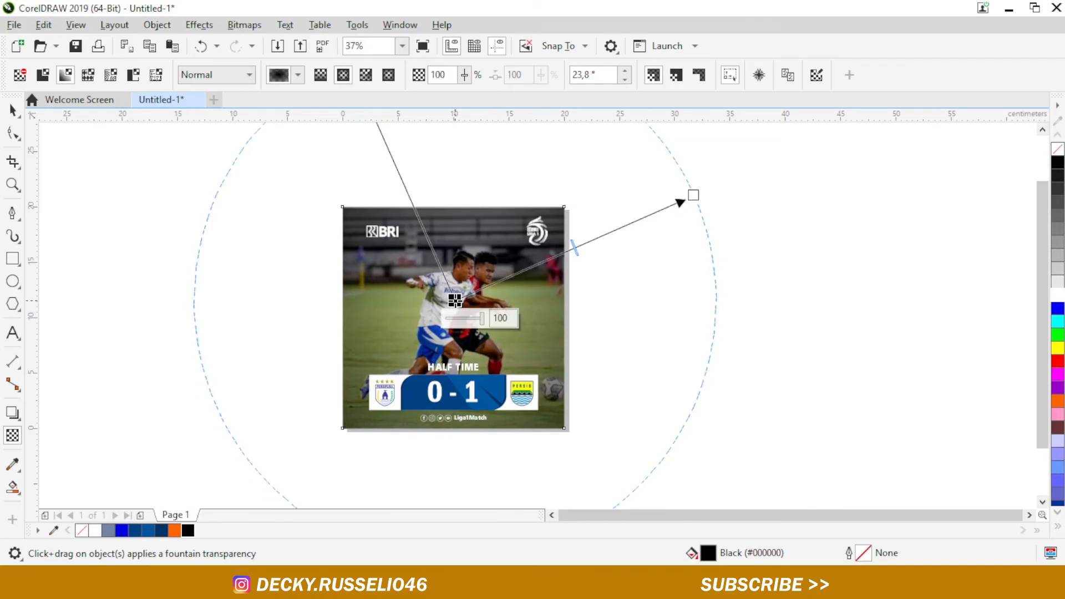
{"action": "left_click_drag", "start_coordinate": [455, 300], "coordinate": [456, 289]}
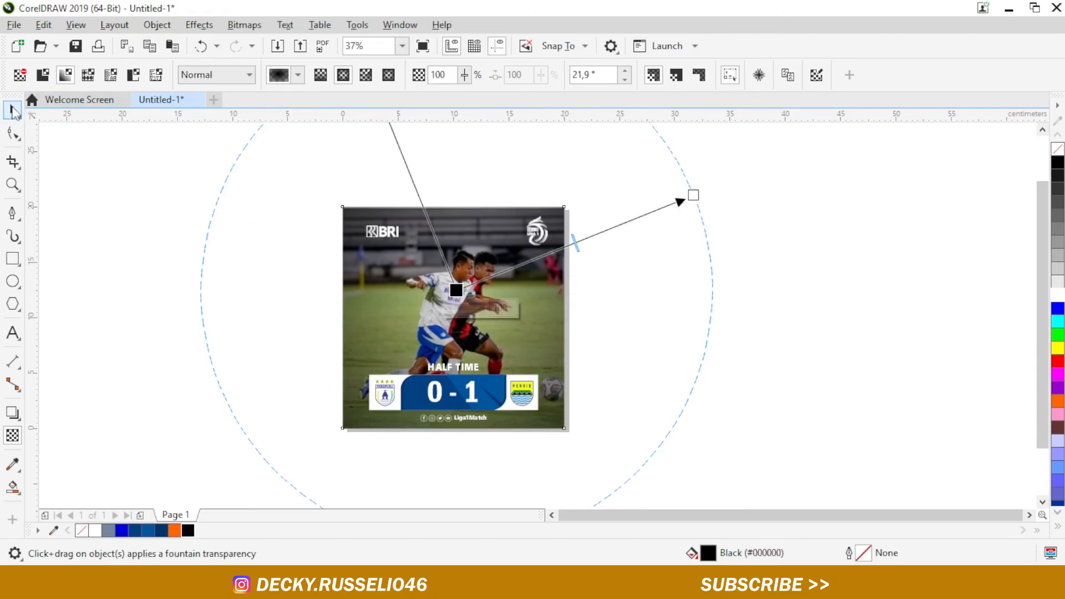
{"action": "left_click", "coordinate": [12, 110]}
{"action": "scroll", "coordinate": [465, 283], "scroll_direction": "down", "scroll_amount": 1}
{"action": "left_click", "coordinate": [381, 309]}
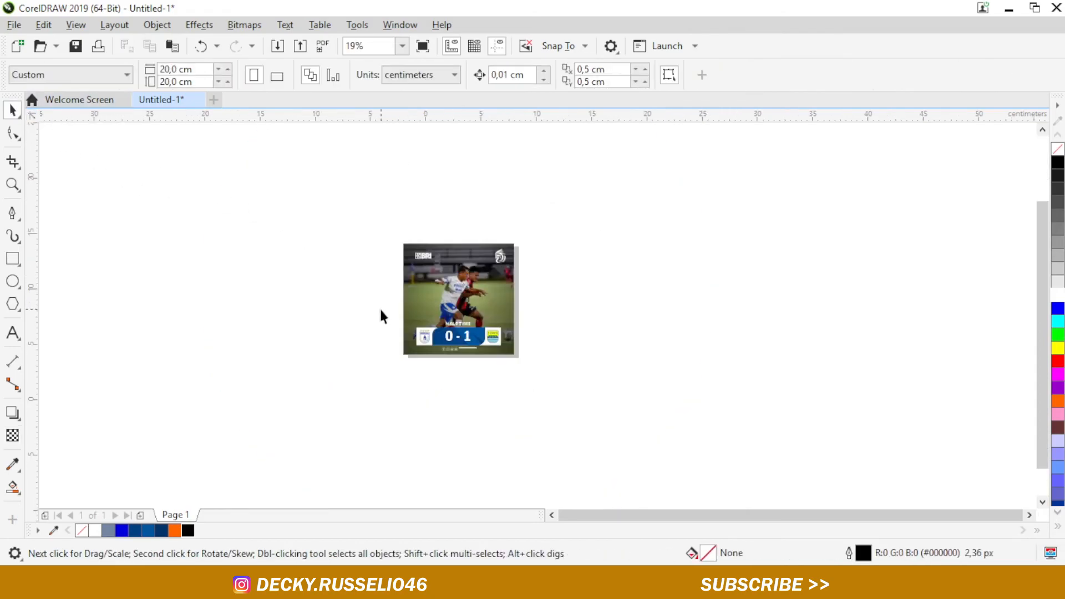
{"action": "scroll", "coordinate": [381, 309], "scroll_direction": "up", "scroll_amount": 2}
{"action": "scroll", "coordinate": [466, 360], "scroll_direction": "down", "scroll_amount": 1}
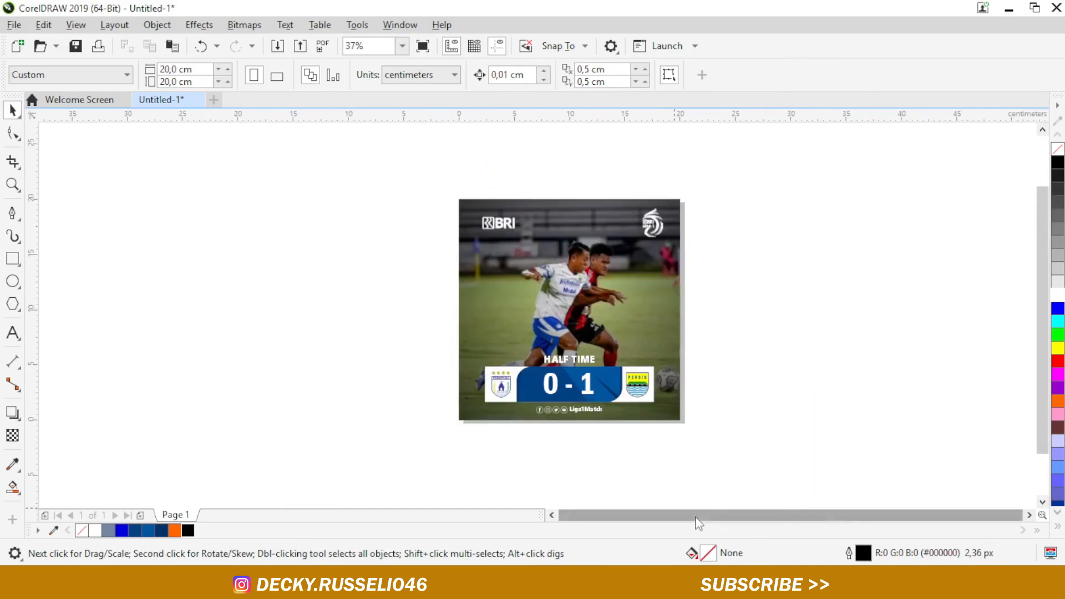
{"action": "scroll", "coordinate": [725, 374], "scroll_direction": "up", "scroll_amount": 1}
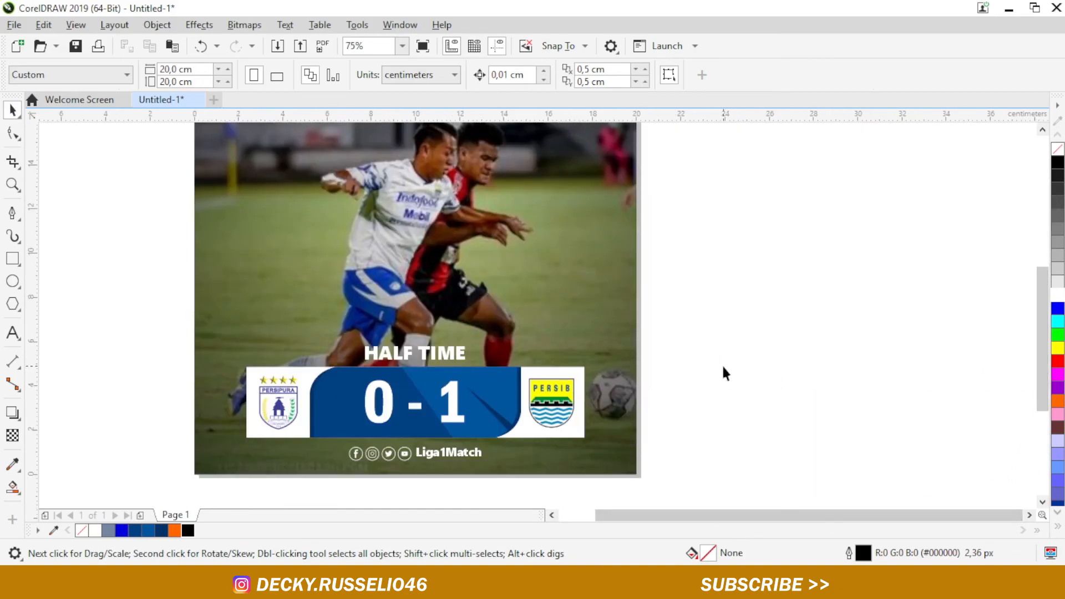
{"action": "scroll", "coordinate": [876, 396], "scroll_direction": "down", "scroll_amount": 1}
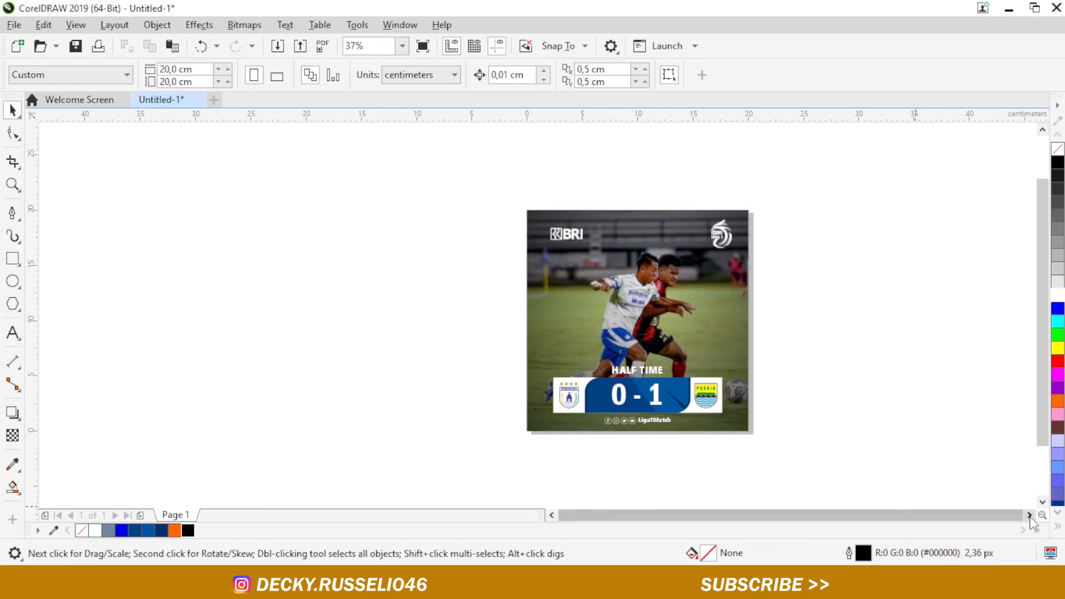
{"action": "left_click", "coordinate": [1029, 516]}
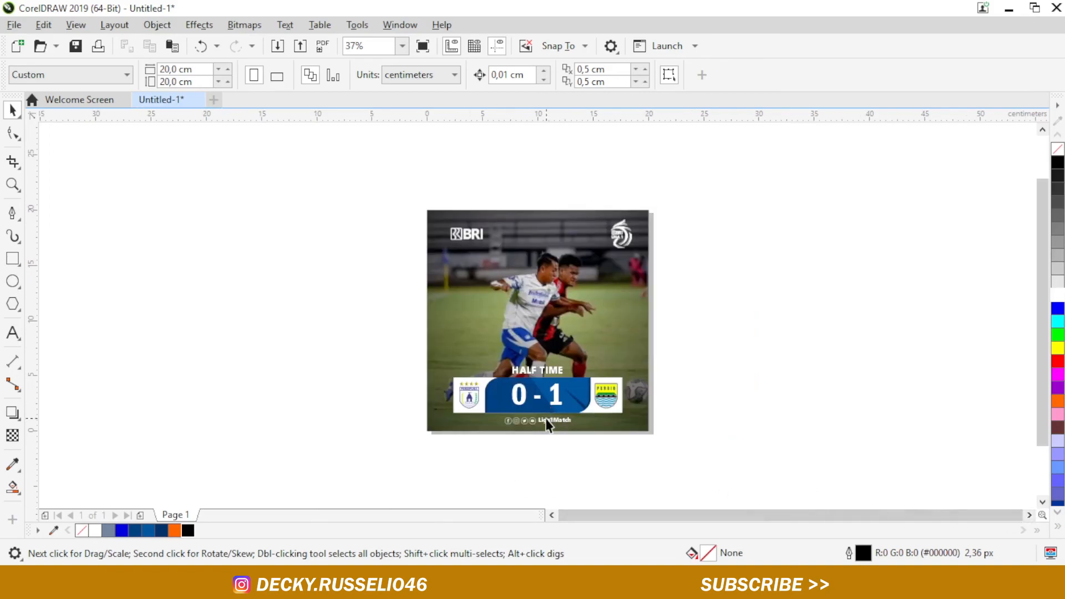
Step: Ungroup the scoreboard and its blue centre panel so the panel's individual shapes can be selected separately
{"action": "scroll", "coordinate": [547, 424], "scroll_direction": "up", "scroll_amount": 3}
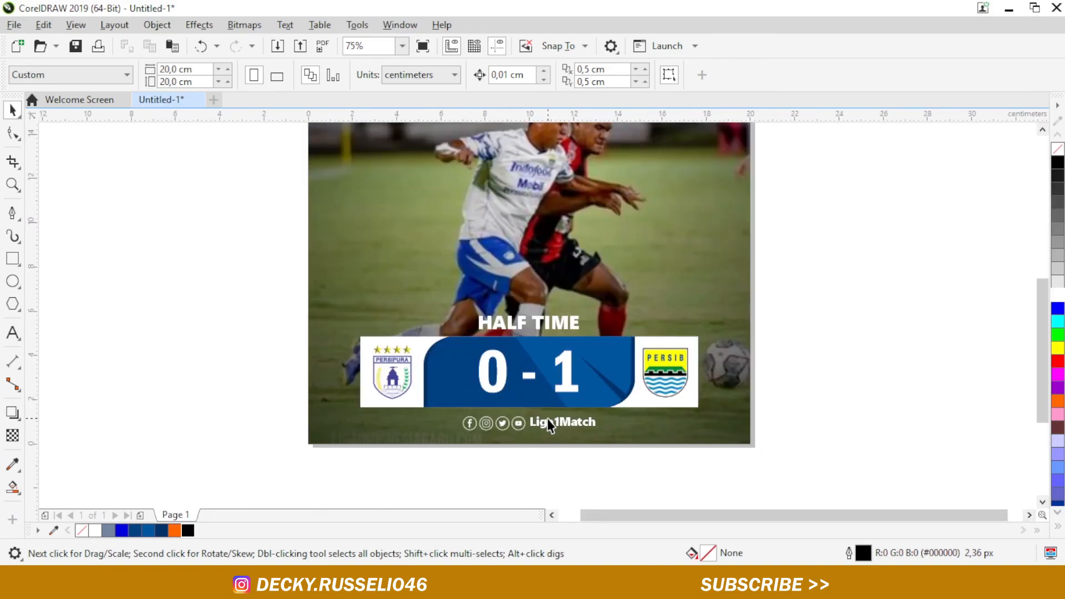
{"action": "scroll", "coordinate": [547, 419], "scroll_direction": "up", "scroll_amount": 3}
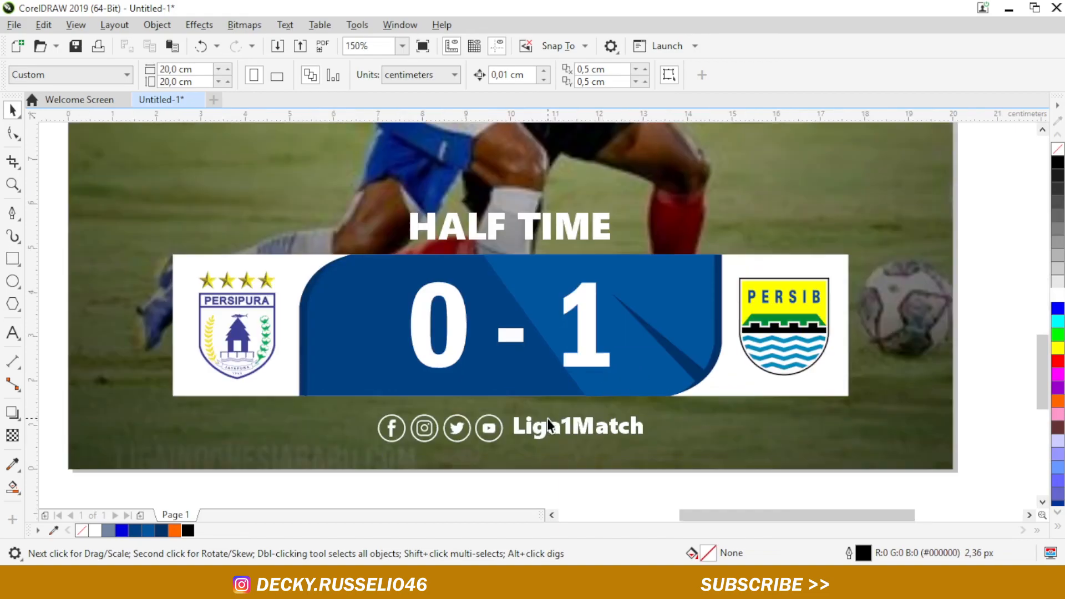
{"action": "left_click", "coordinate": [674, 355]}
{"action": "right_click", "coordinate": [675, 355]}
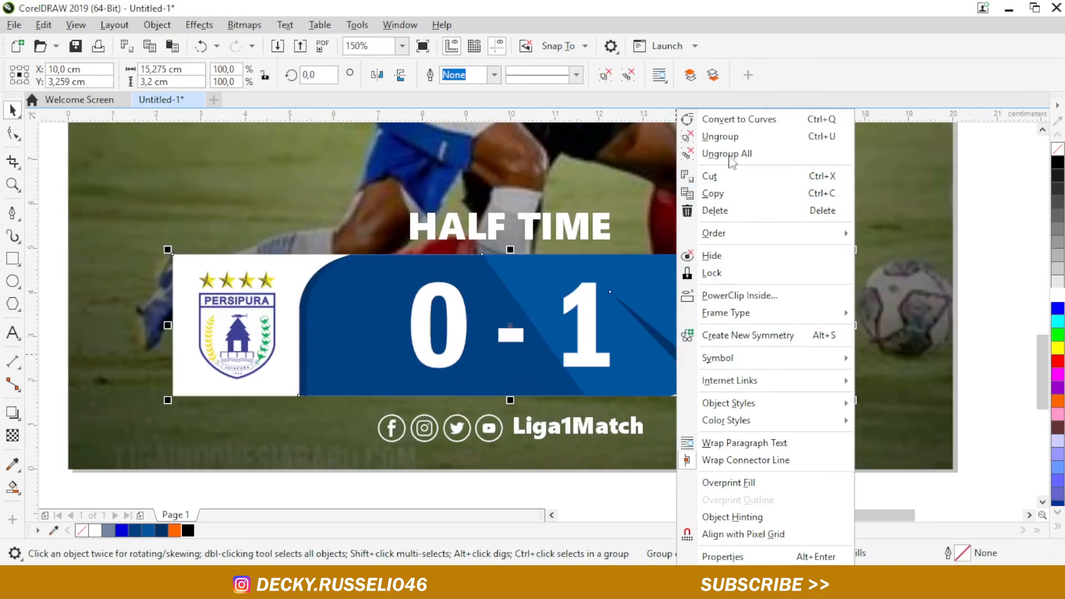
{"action": "left_click", "coordinate": [720, 137]}
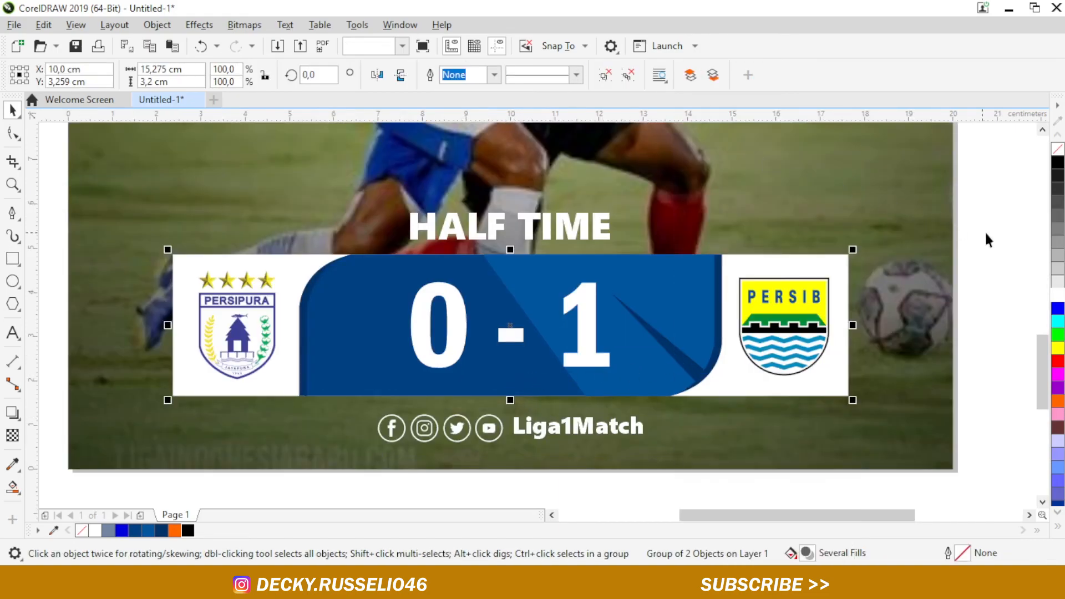
{"action": "left_click", "coordinate": [672, 350]}
{"action": "right_click", "coordinate": [672, 350]}
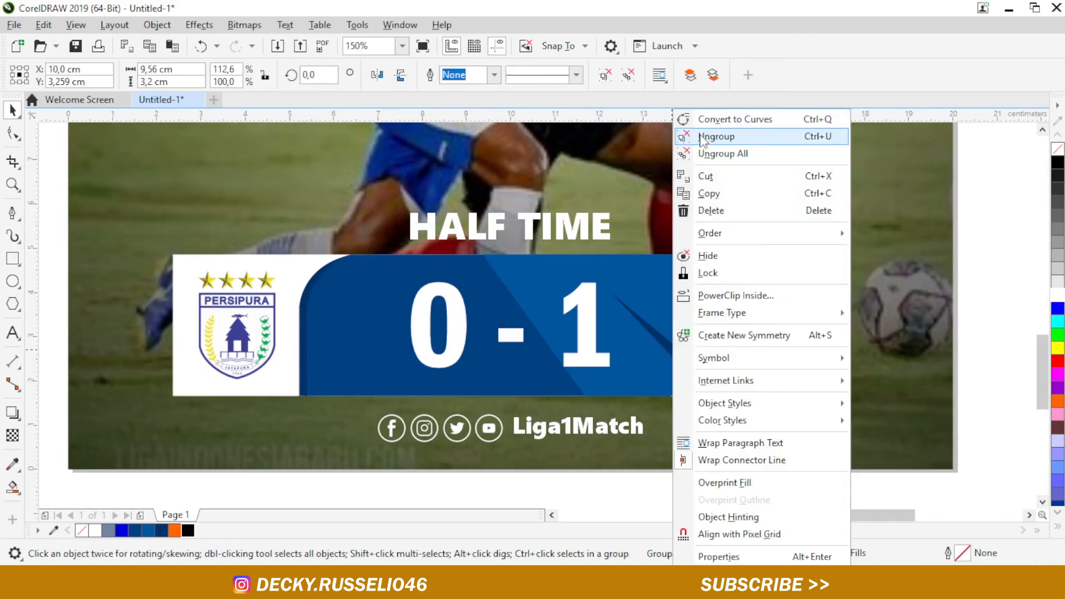
{"action": "left_click", "coordinate": [716, 135]}
{"action": "left_click", "coordinate": [991, 258]}
Step: Recolour the thin dark diagonal wedge beside the score's 1 with the blue fill #004183 and deselect it
{"action": "left_click", "coordinate": [681, 360]}
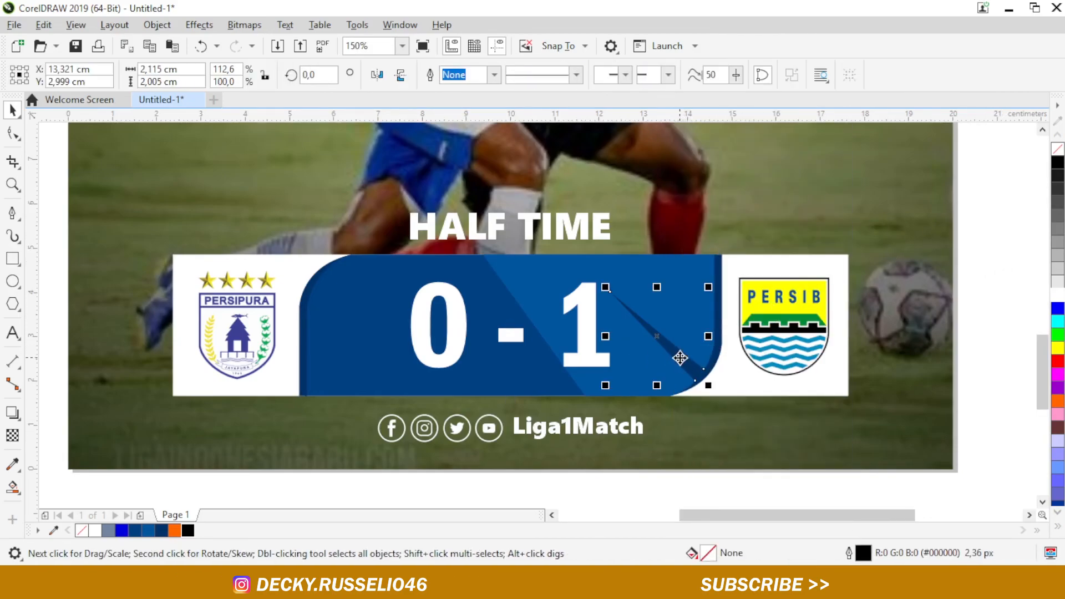
{"action": "left_click_drag", "start_coordinate": [645, 359], "coordinate": [678, 359]}
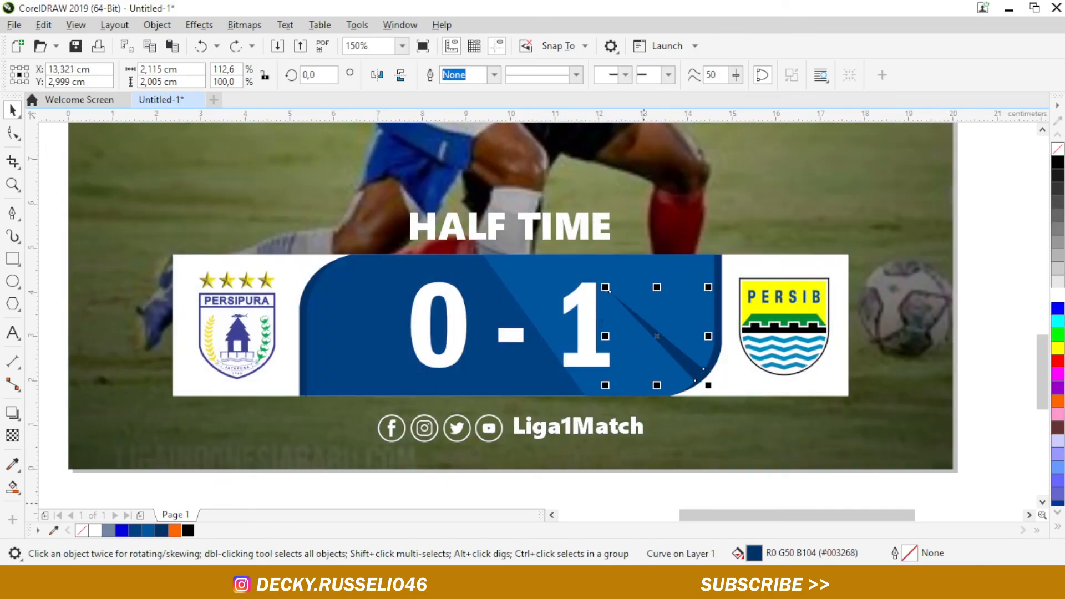
{"action": "left_click", "coordinate": [148, 529]}
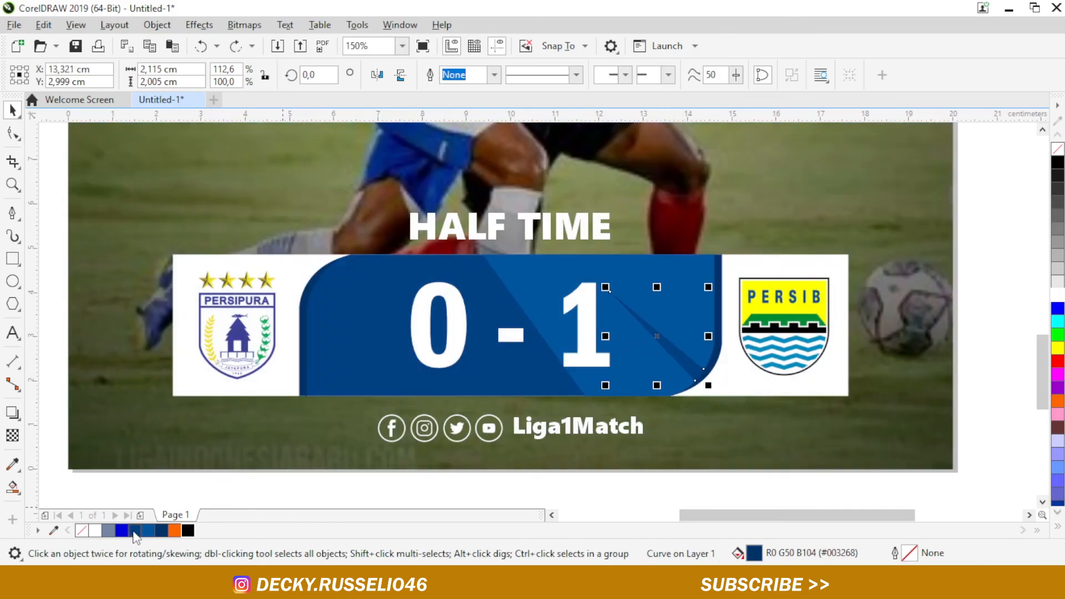
{"action": "scroll", "coordinate": [495, 384], "scroll_direction": "down", "scroll_amount": 4}
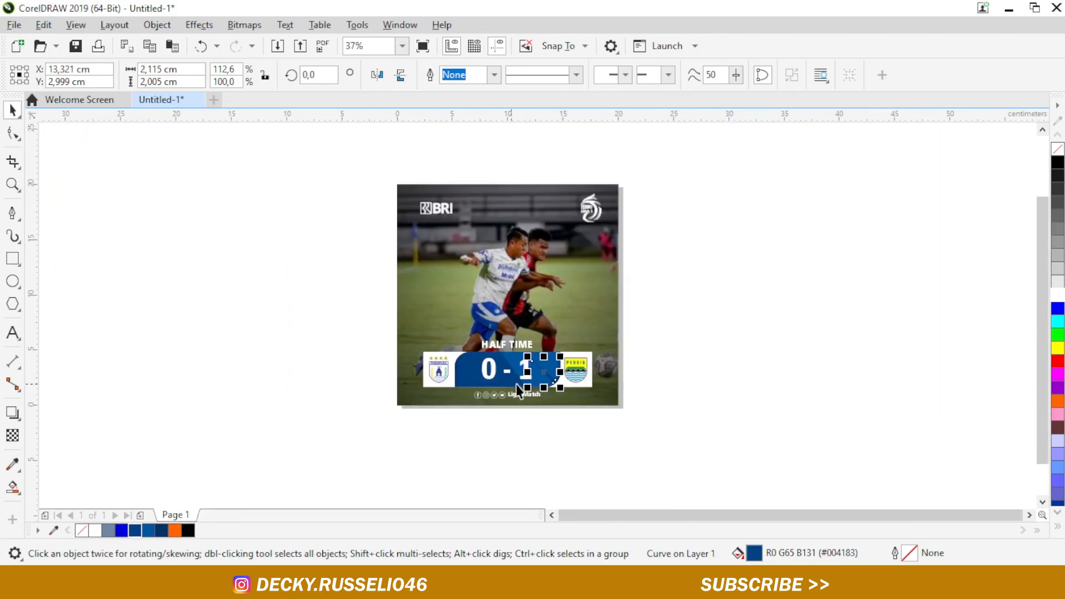
{"action": "left_click", "coordinate": [784, 381]}
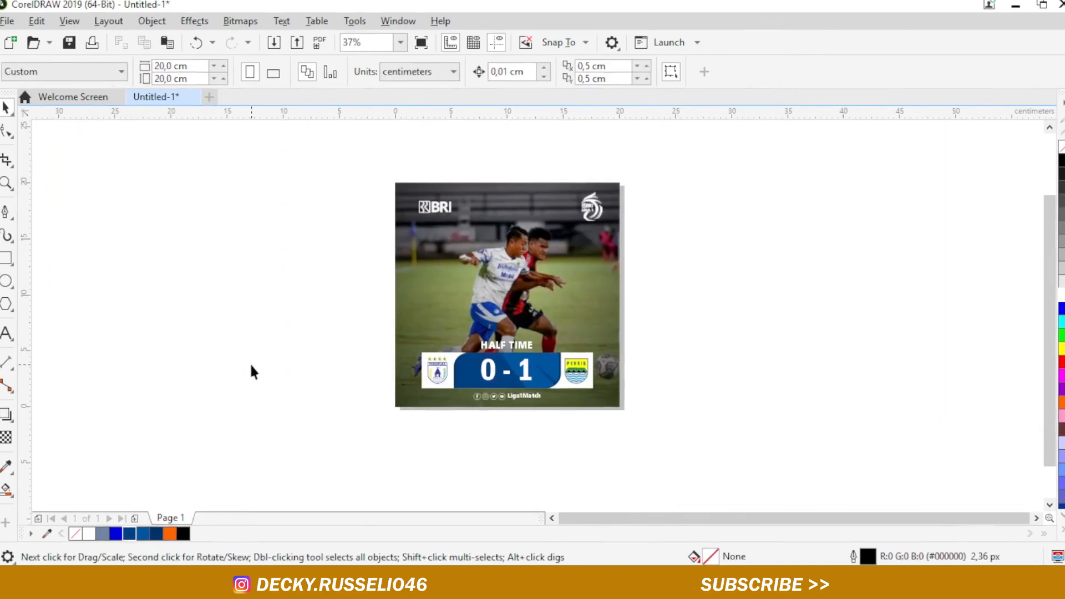